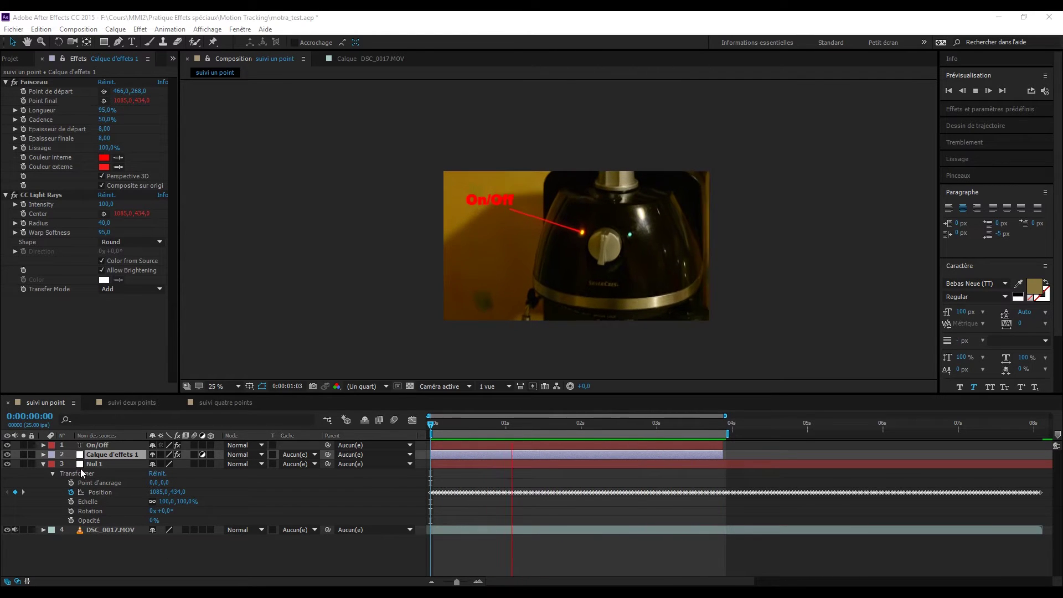
Hide the On/Off, Calque d'effets 1 and Nul 1 layers, and return the stopped preview to the first frame
click(7, 454)
click(7, 445)
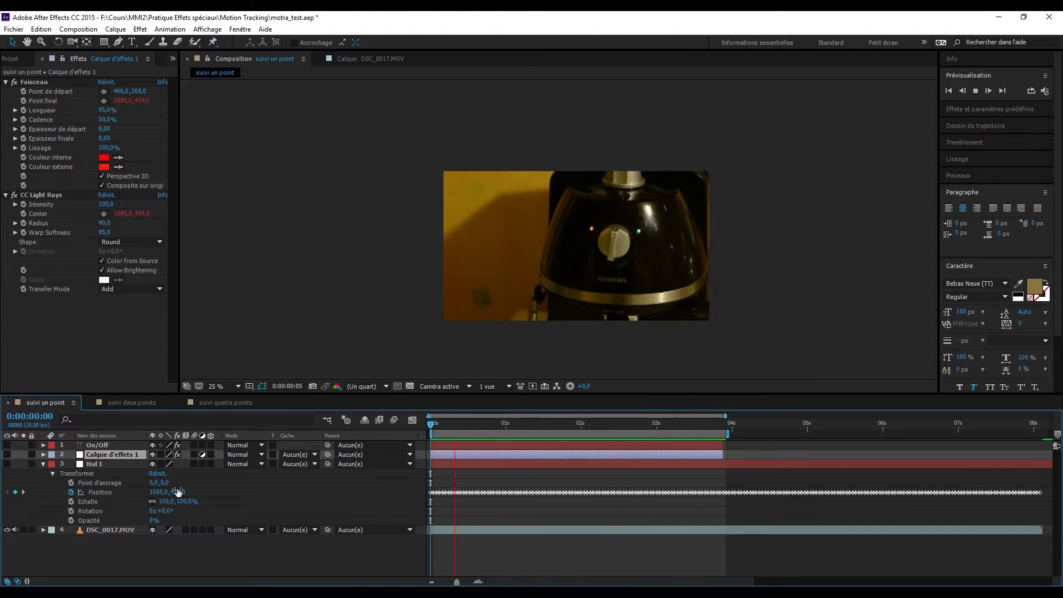
click(975, 90)
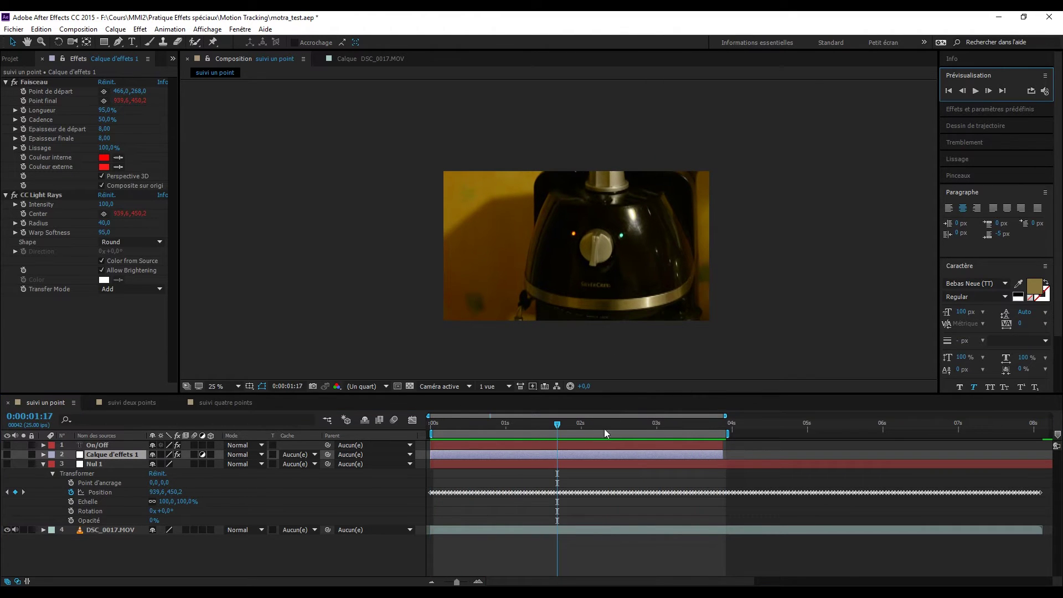
drag(560, 429, 432, 429)
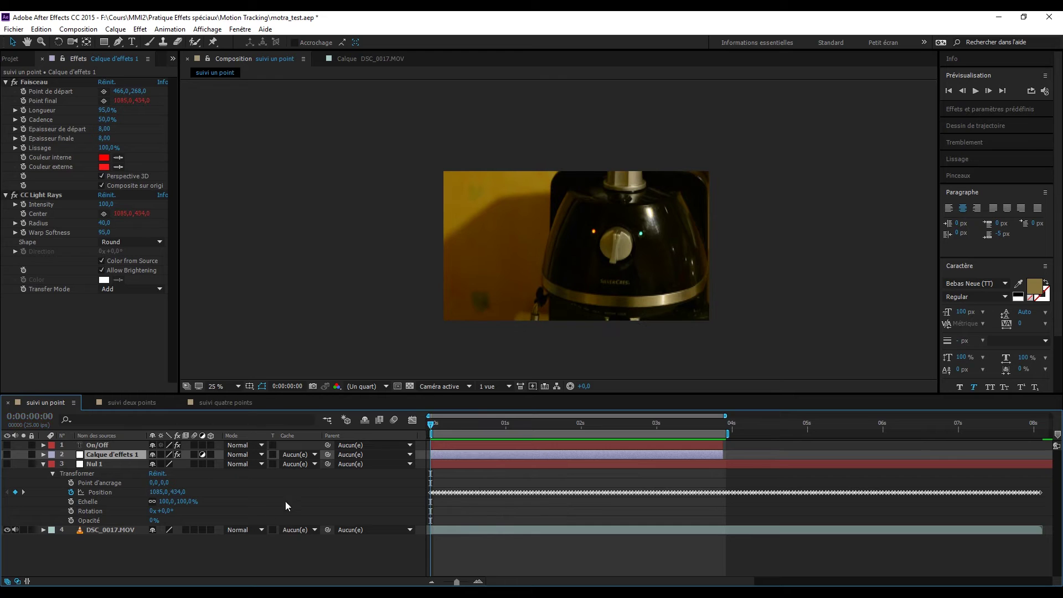
Switch to the Suivi de cible workspace and start a new motion track on the DSC_0017.MOV layer
click(124, 527)
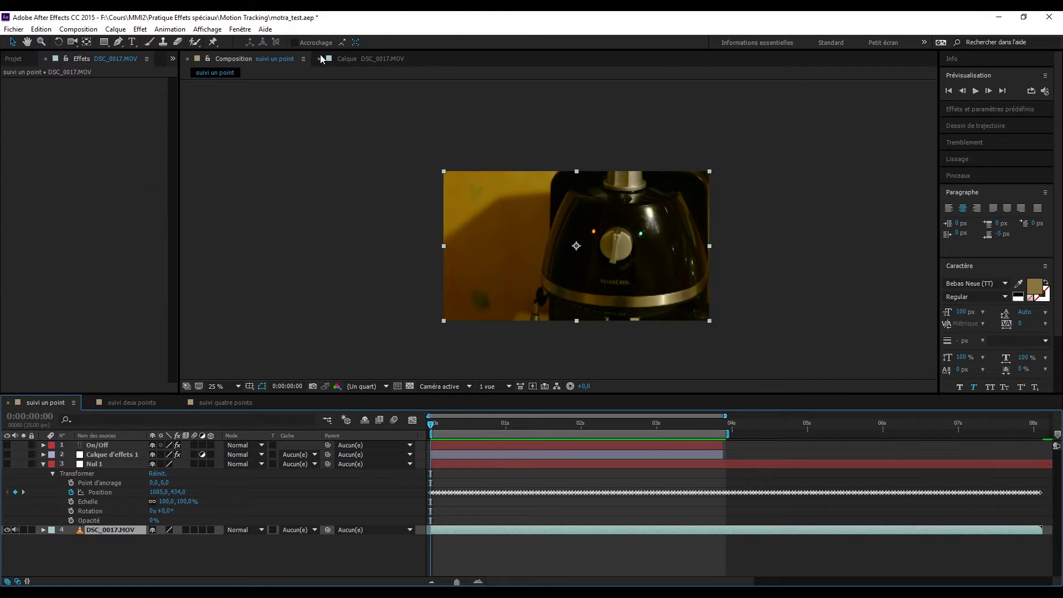
click(240, 31)
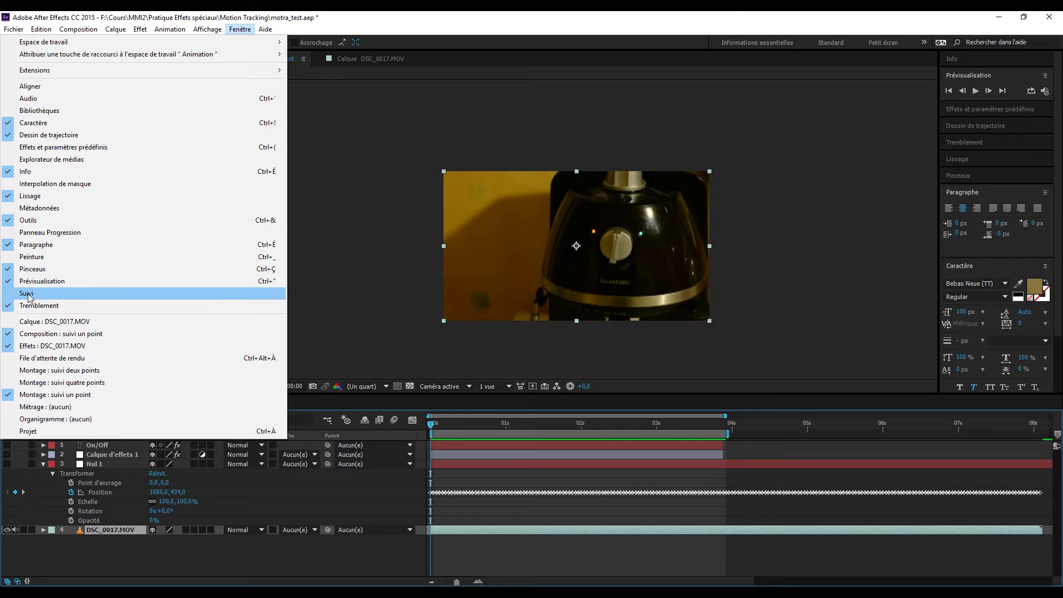
mouse_move(238, 42)
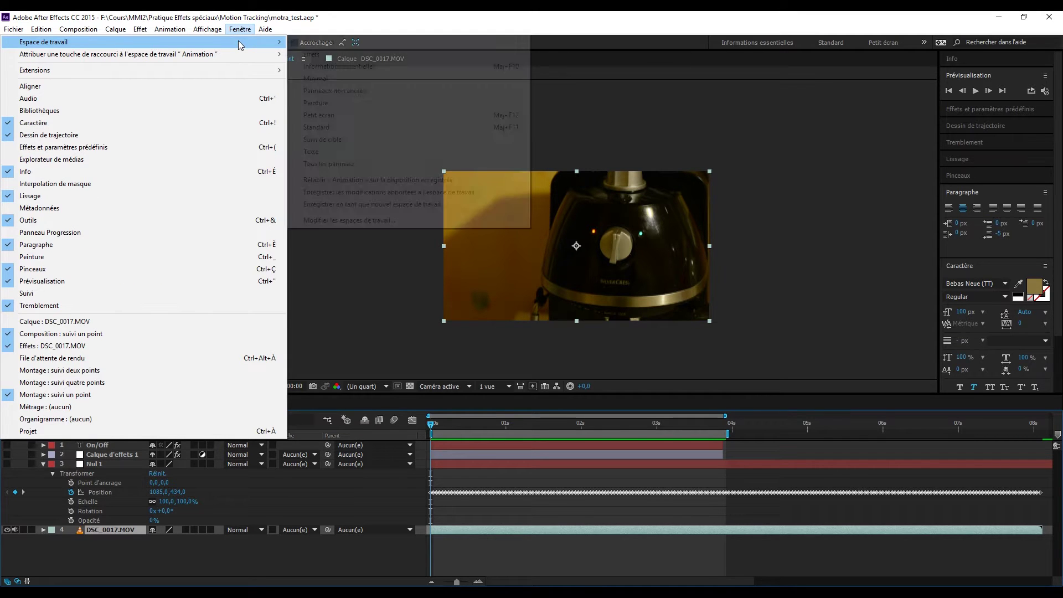
click(353, 140)
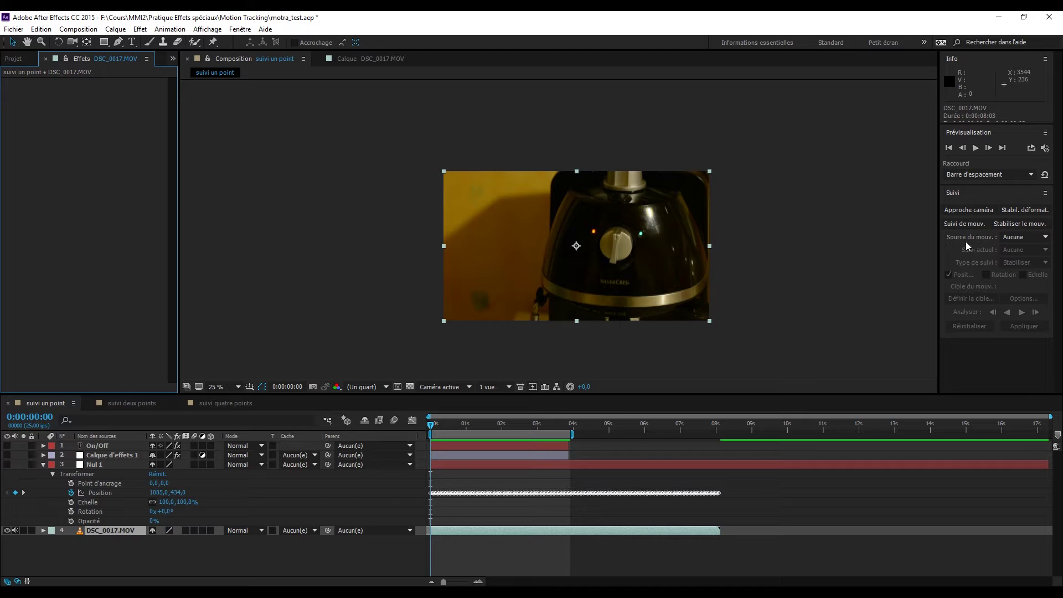
click(967, 224)
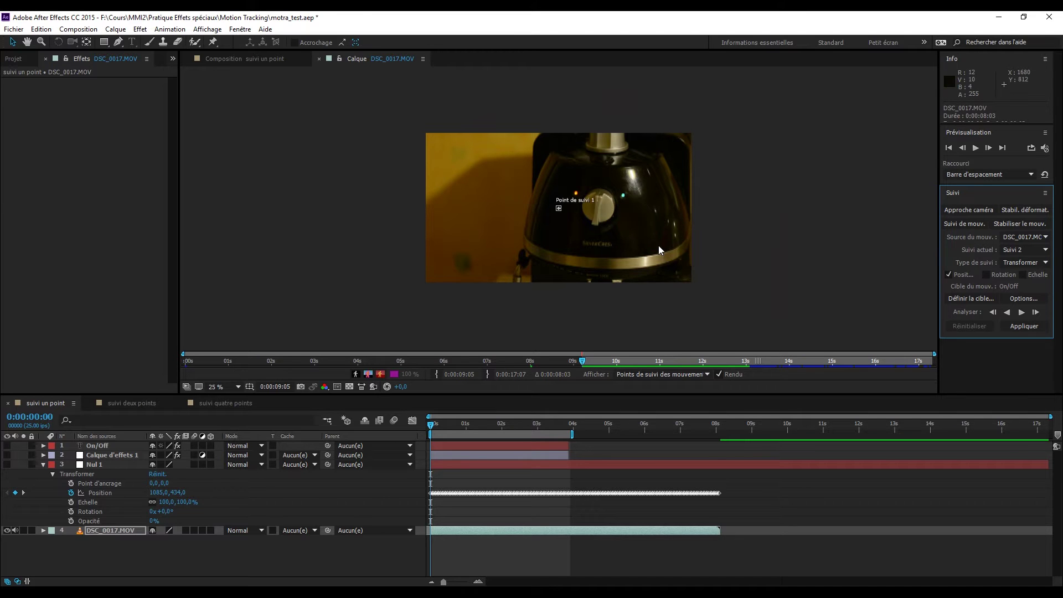
Place Point de suivi 1 on the orange light beside the appliance's knob
key(period)
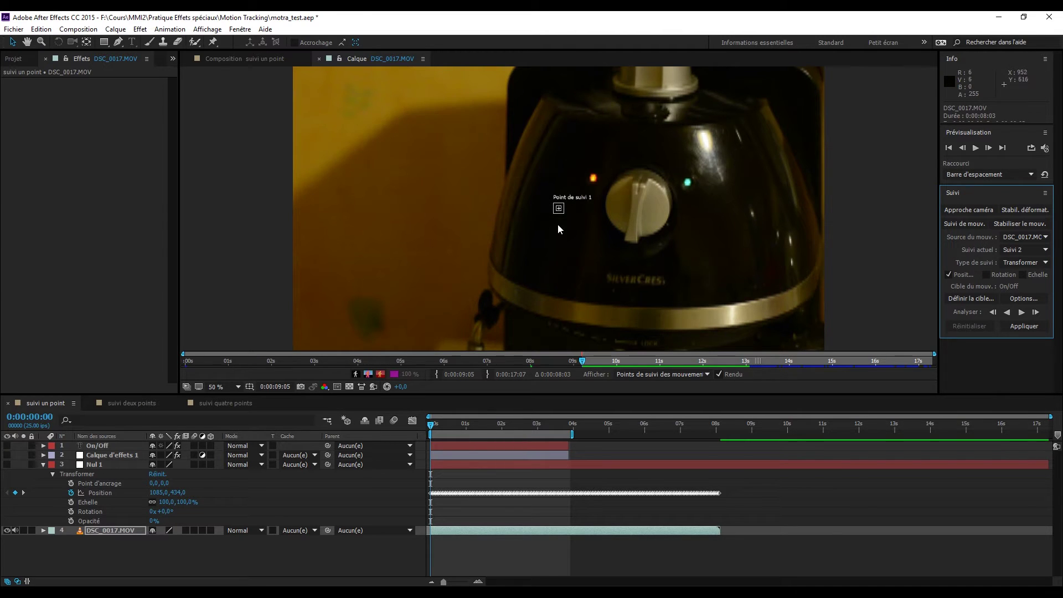
key(period)
key(period)
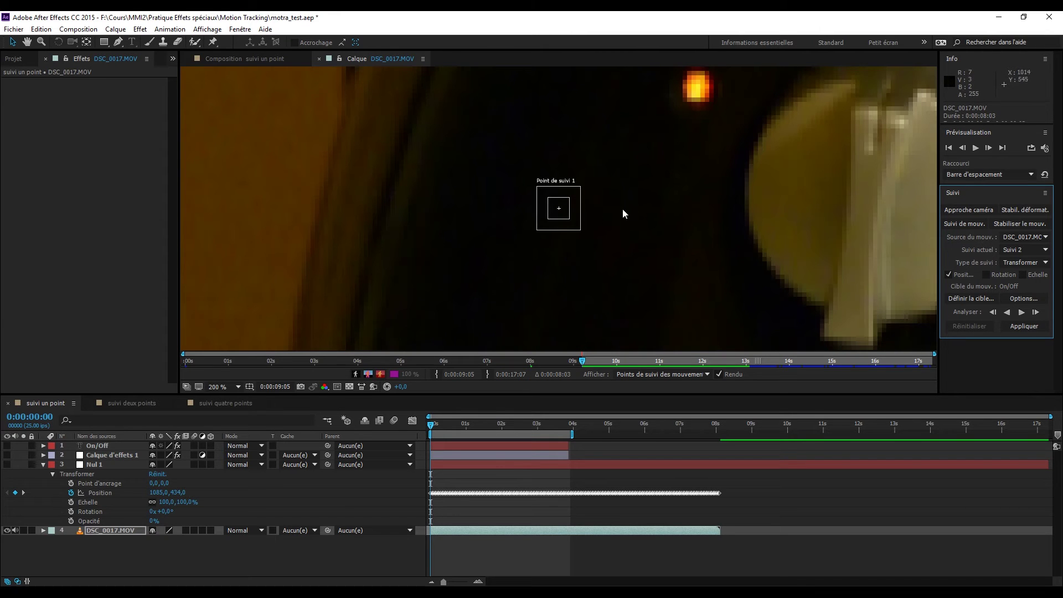
key(comma)
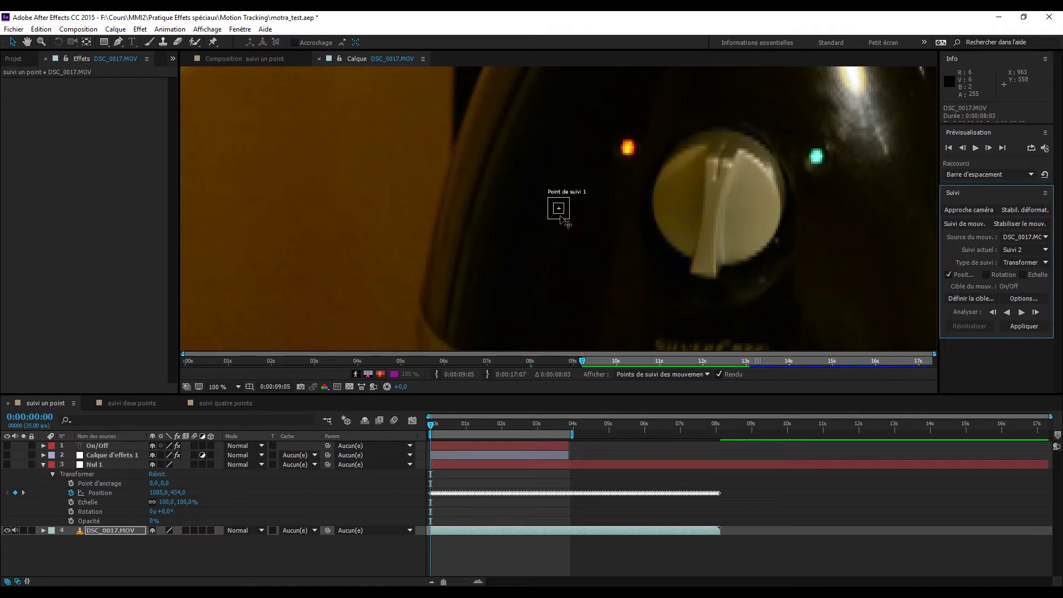
mouse_move(564, 214)
mouse_down()
mouse_move(619, 158)
mouse_move(567, 211)
mouse_up()
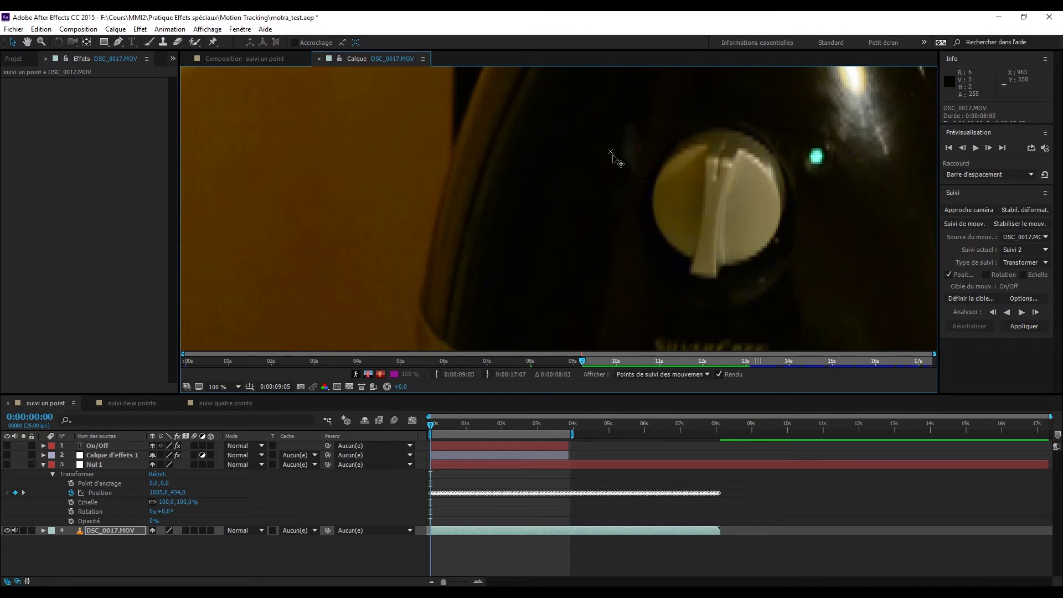
drag(626, 150, 631, 155)
scroll(632, 157, up, 4)
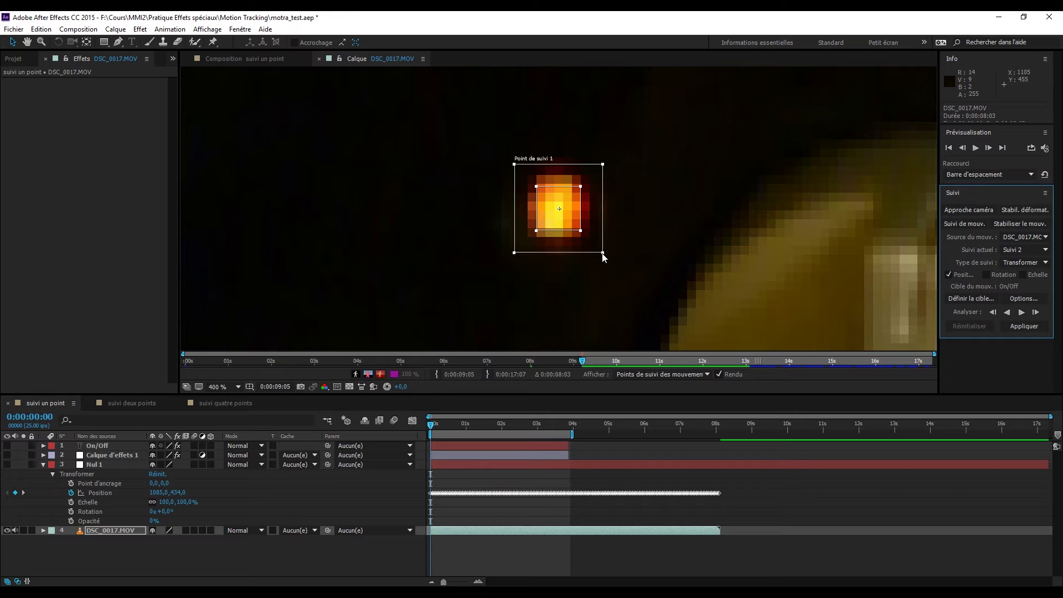
Enlarge the feature region to enclose the whole orange light and widen the search region around it
drag(603, 253, 635, 285)
drag(579, 230, 602, 255)
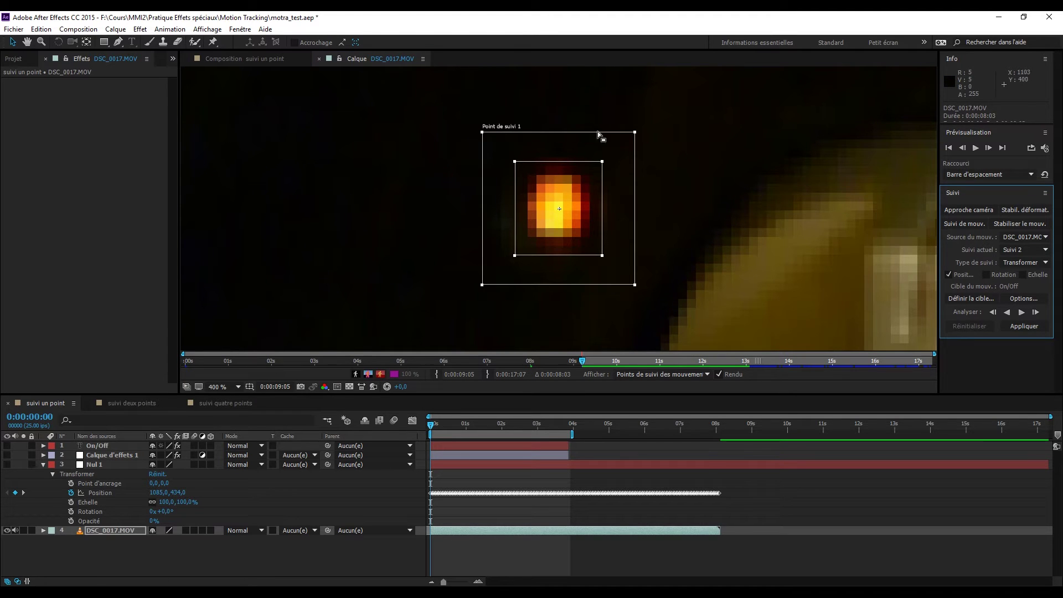
drag(635, 286, 651, 298)
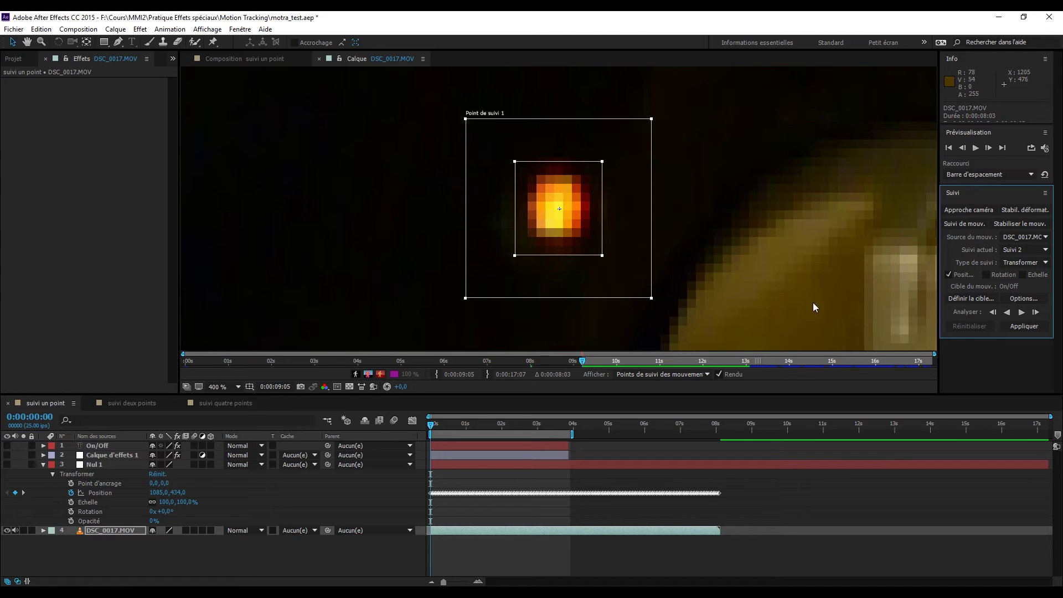
key(comma)
key(period)
Review the target tracking options, including the choices for low confidence, and accept the existing settings
click(1011, 298)
drag(137, 21, 308, 71)
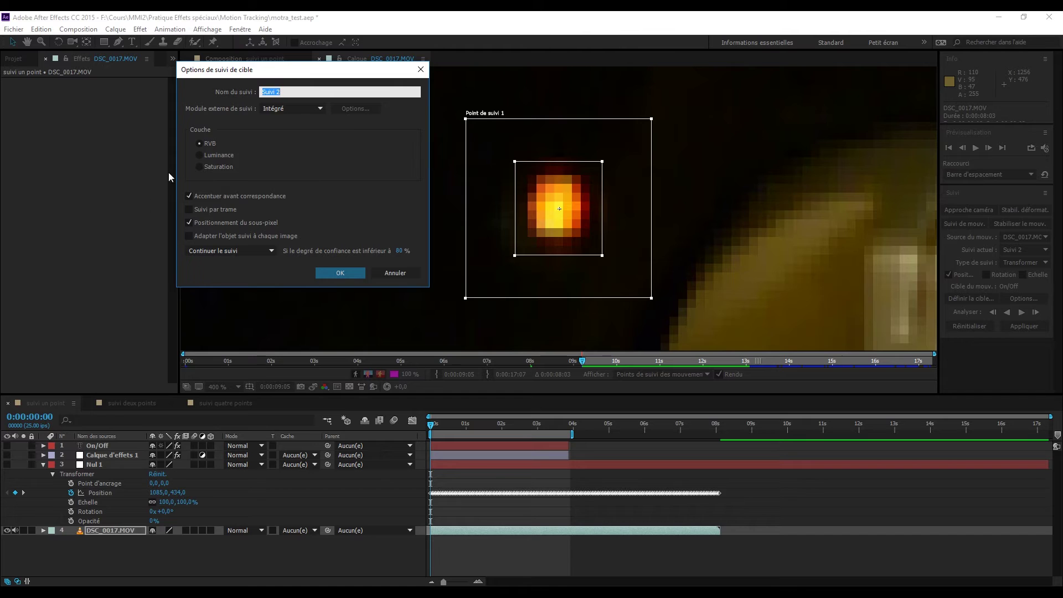
click(217, 253)
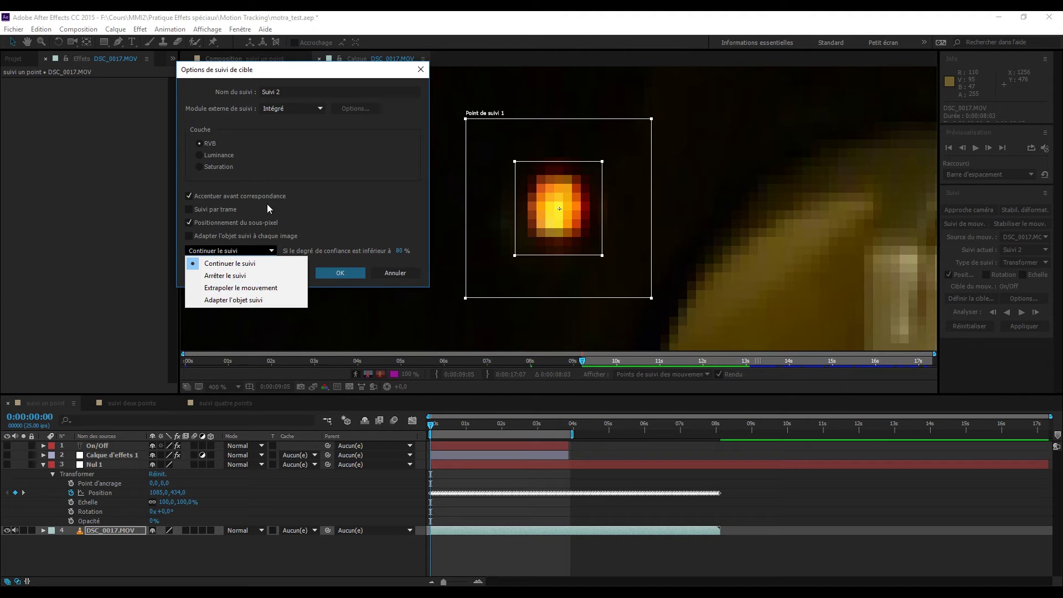
click(359, 219)
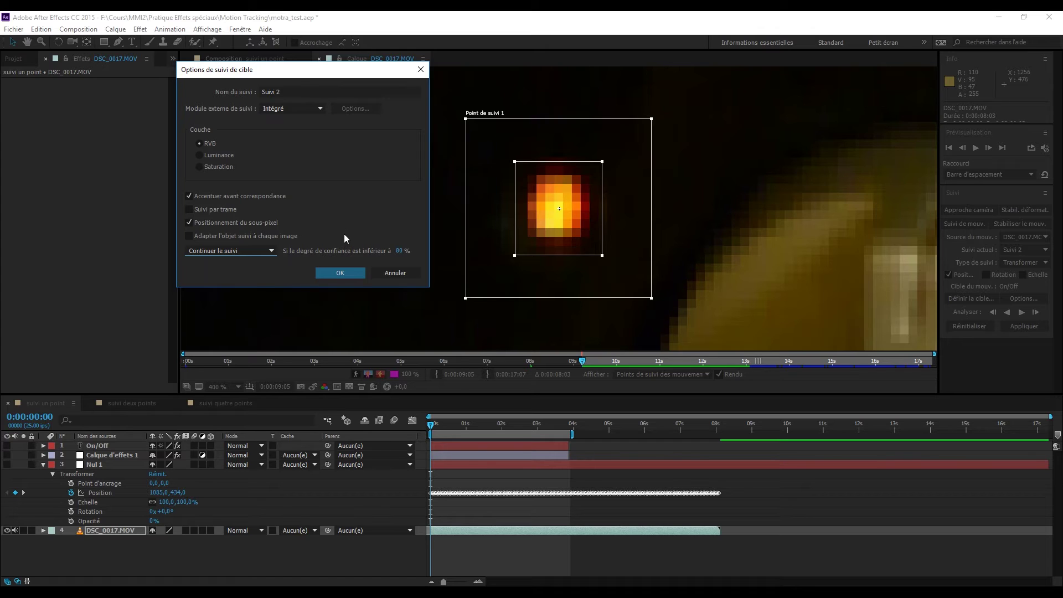
click(259, 252)
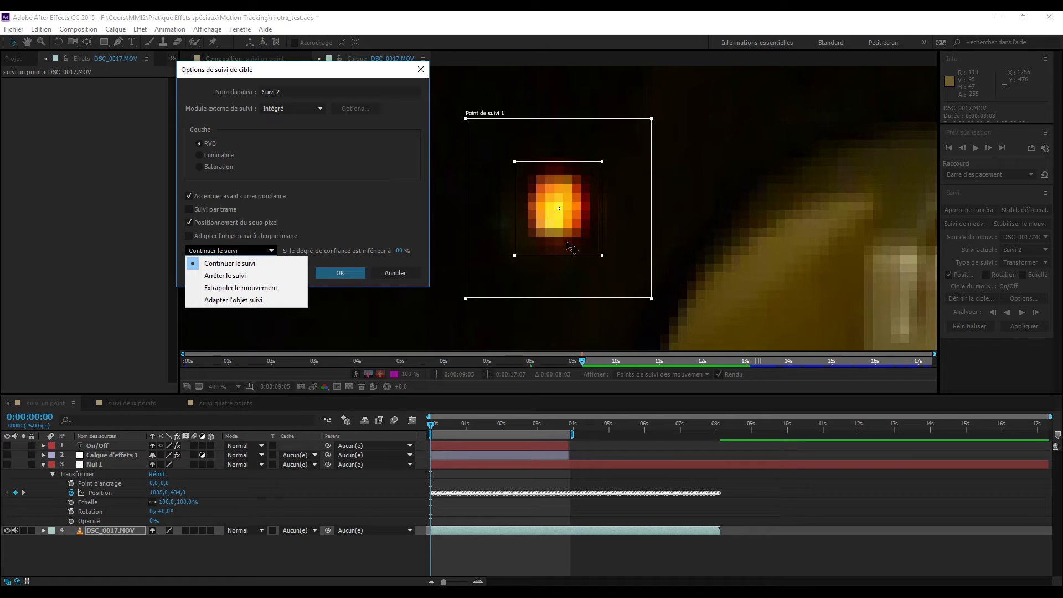
click(350, 271)
click(351, 271)
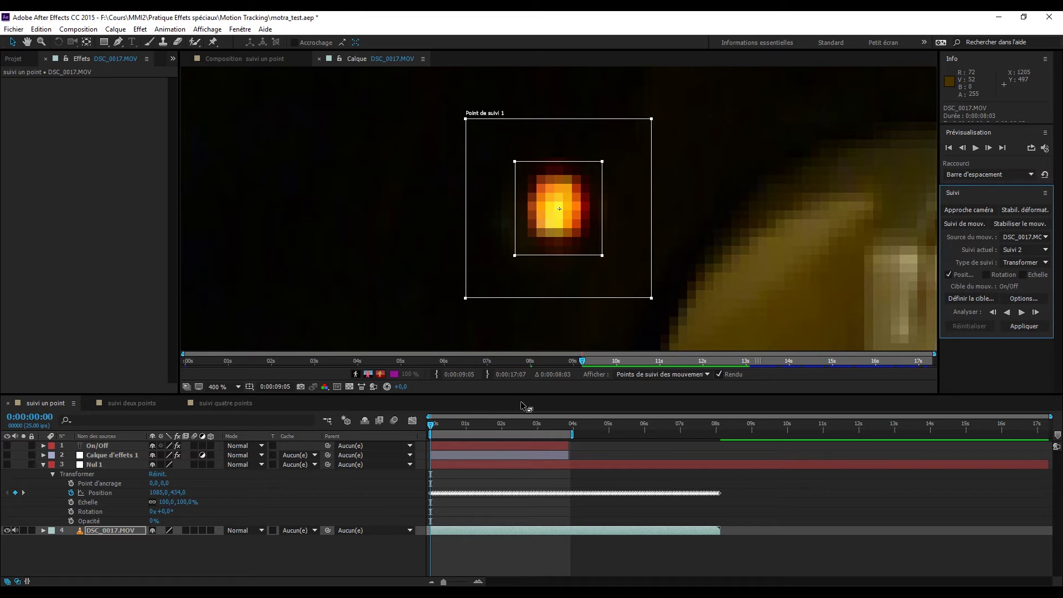
Analyze the track point forward through the whole clip and return the playhead to the first frame
click(1024, 314)
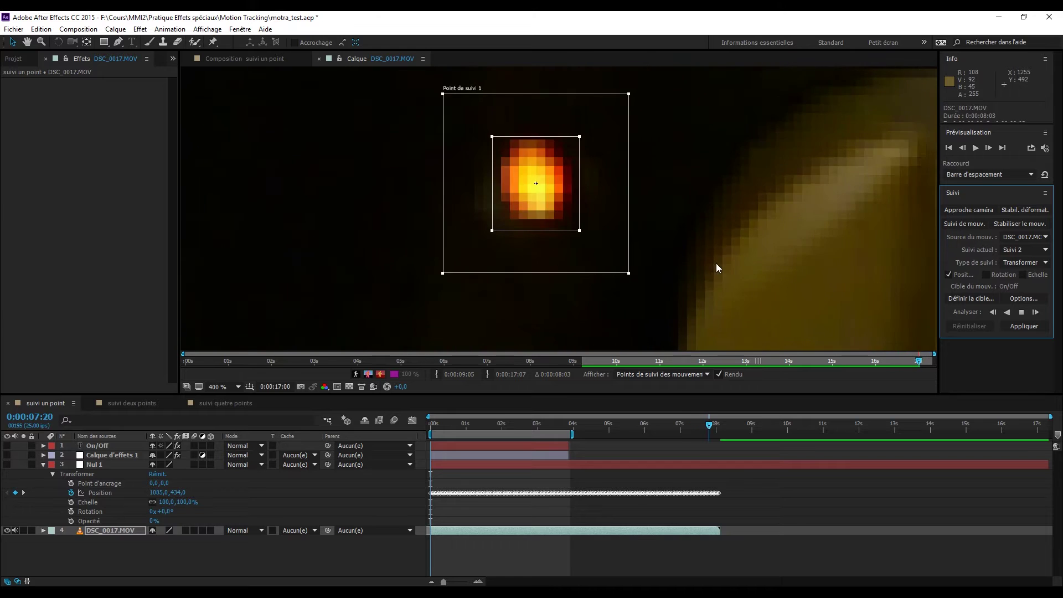
scroll(660, 250, down, 4)
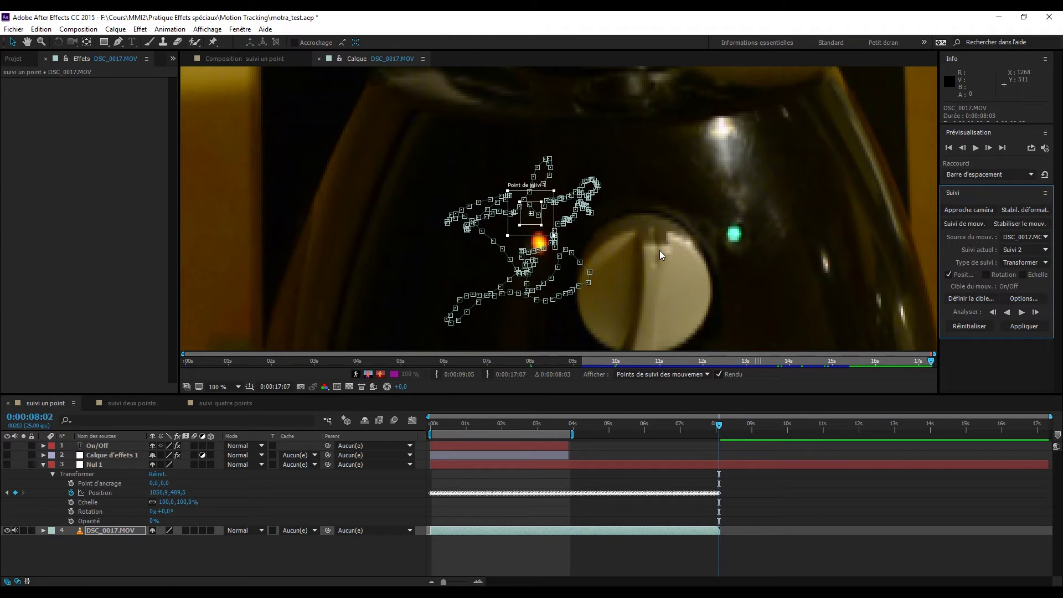
drag(719, 435, 431, 452)
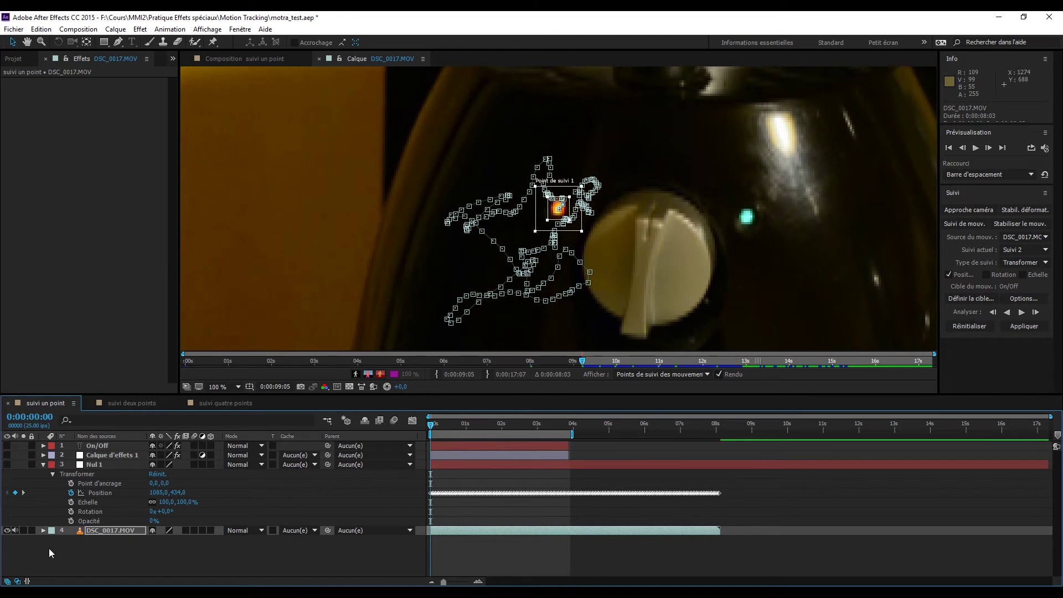
Expand the Suivis de cible group of DSC_0017.MOV to examine its trackers, and collapse the Nul 1 properties
click(44, 531)
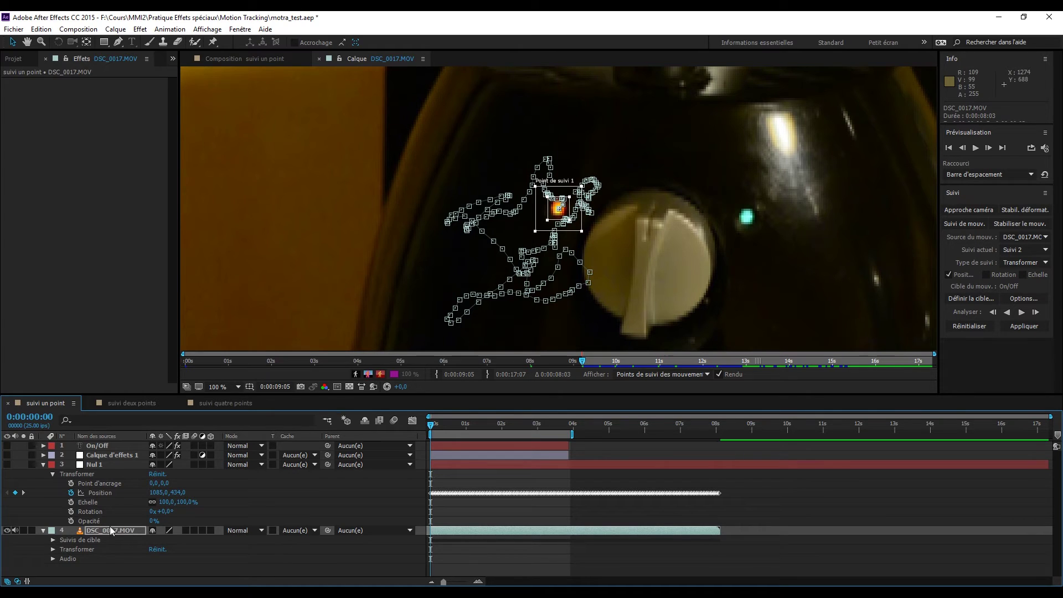
click(52, 541)
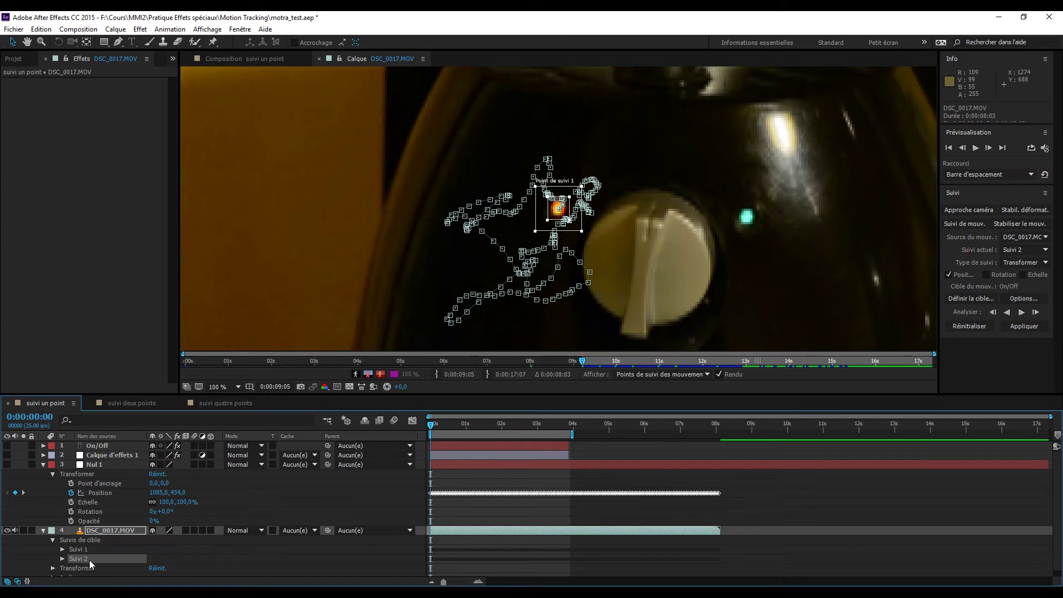
click(44, 464)
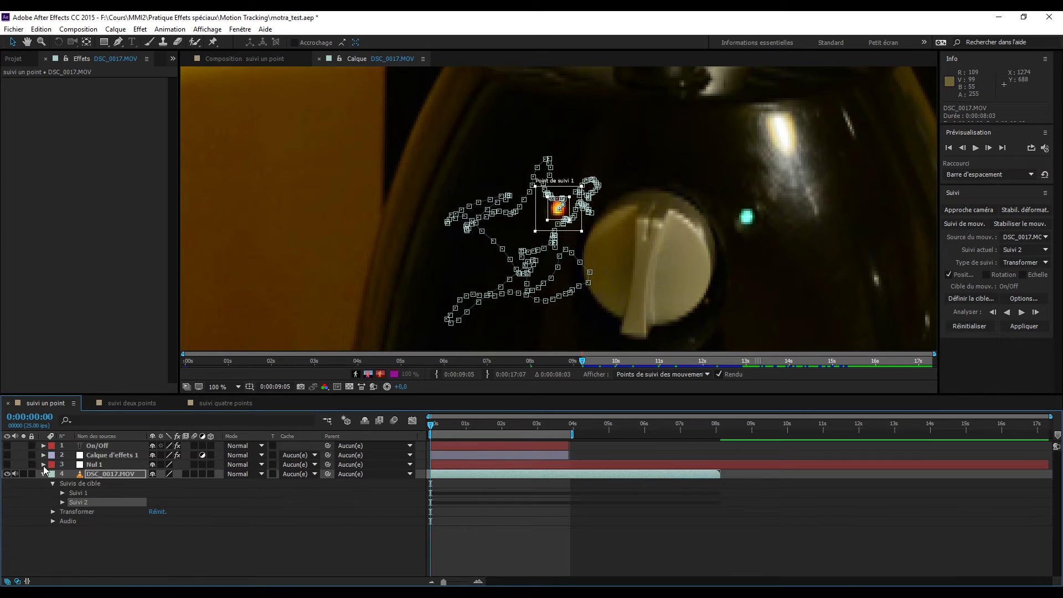
scroll(634, 184, down, 4)
scroll(628, 214, up, 2)
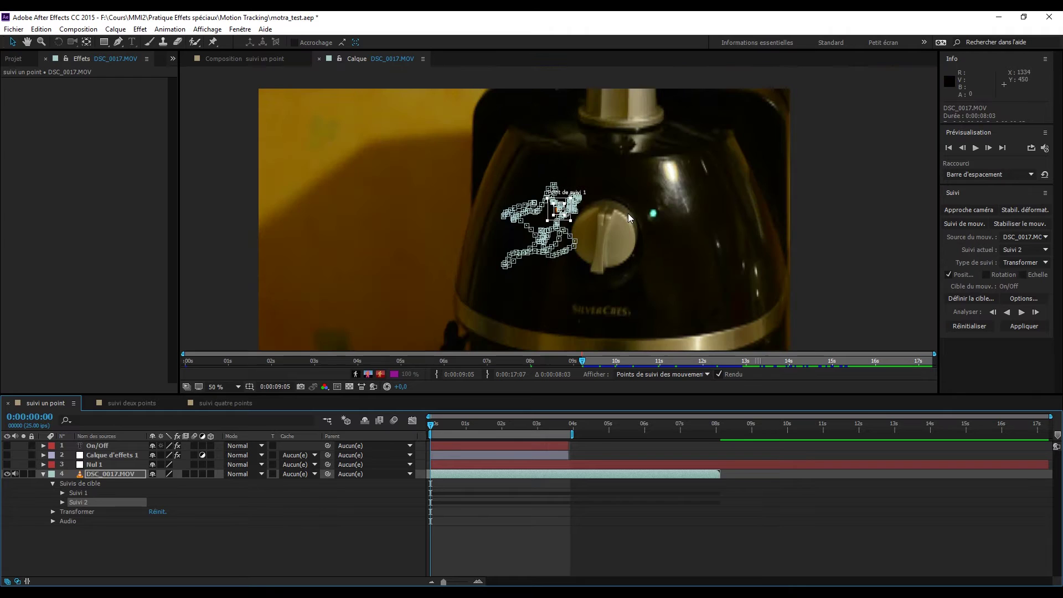
Create a new null object in the suivi un point composition
right_click(132, 542)
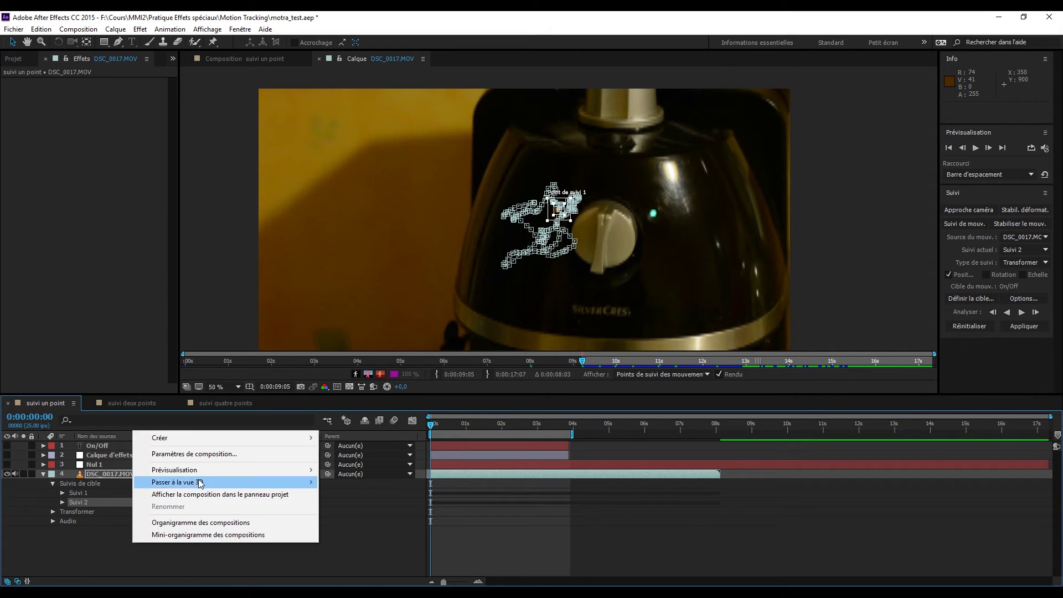
mouse_move(270, 439)
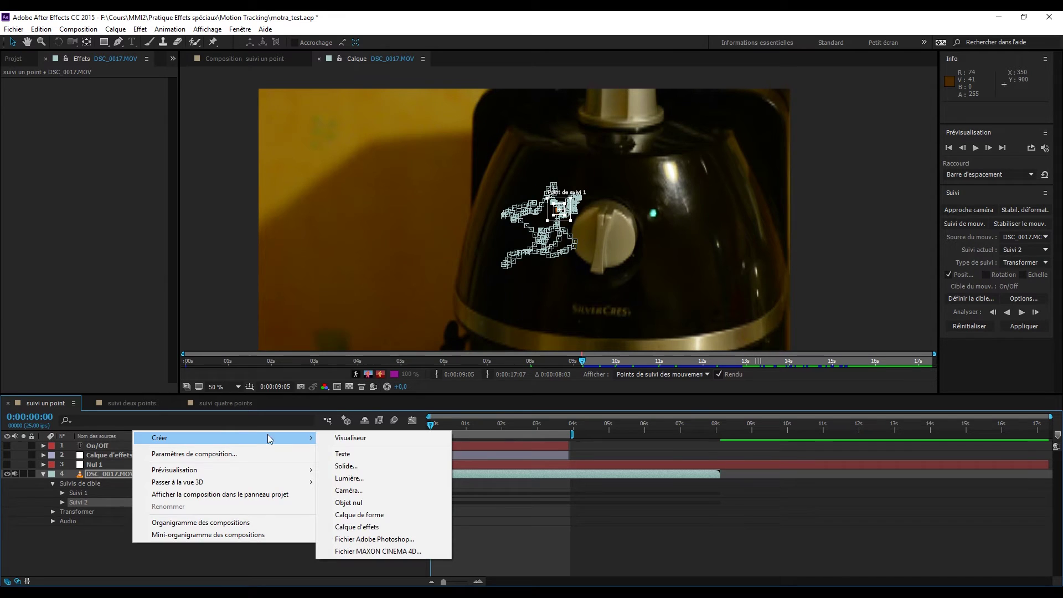
click(372, 502)
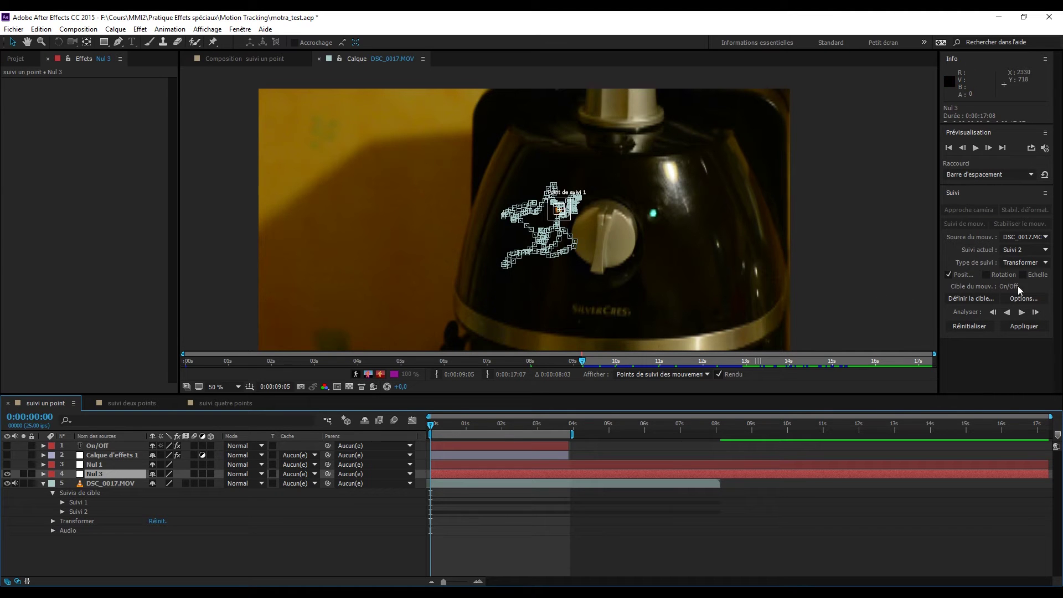
Set layer Nul 3 as the motion target and apply the Suivi 2 tracking data to it in X and Y
click(971, 299)
click(193, 56)
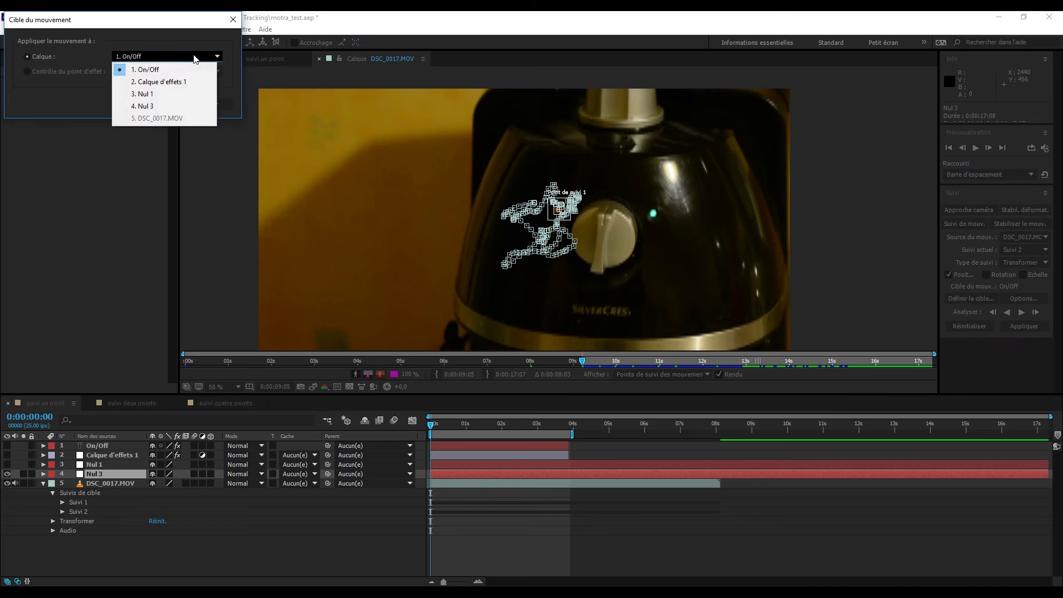
click(166, 106)
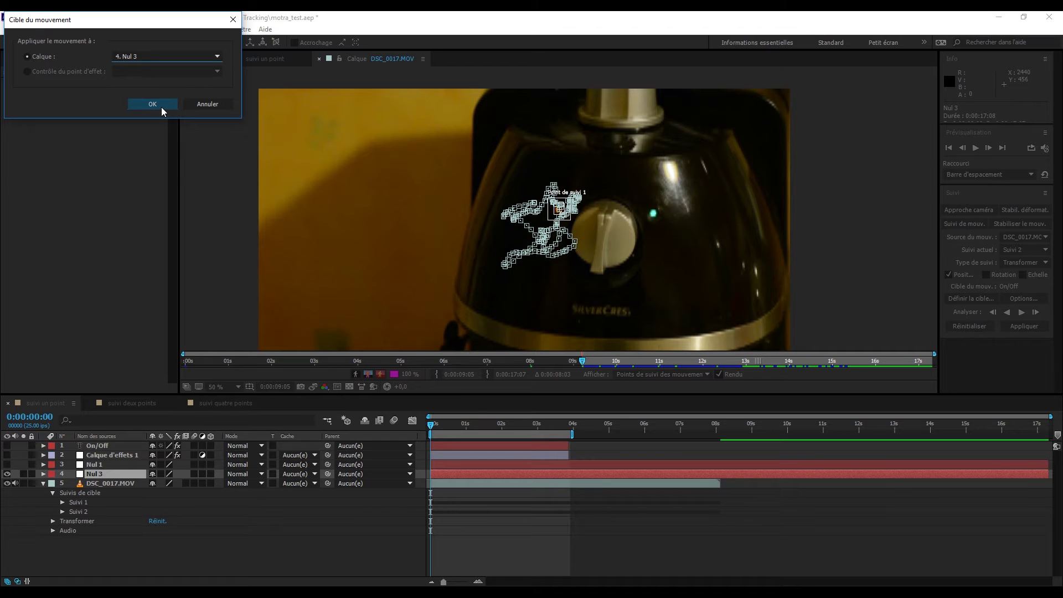
click(163, 107)
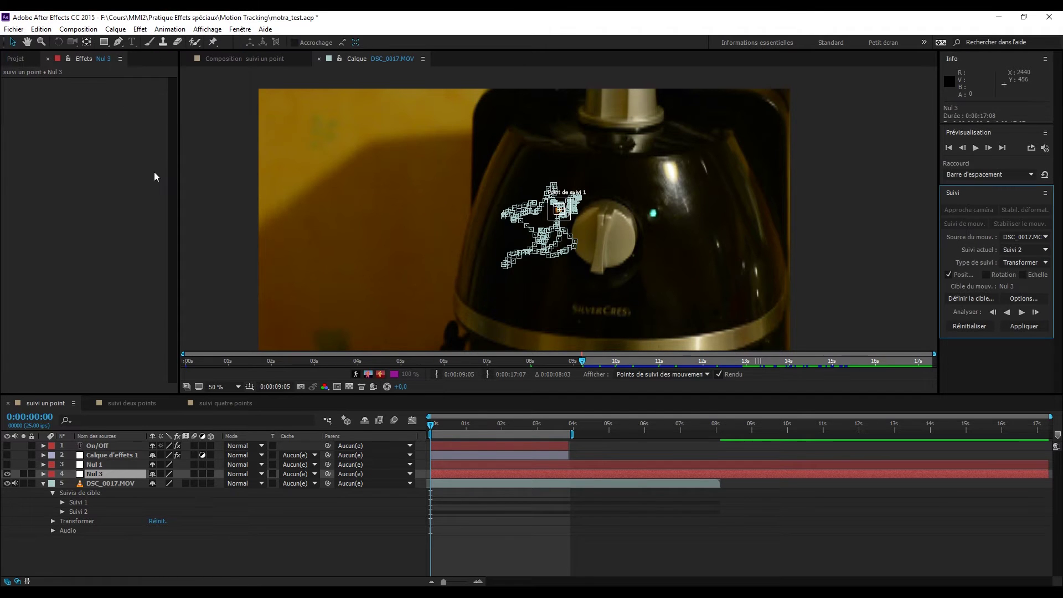
click(1023, 327)
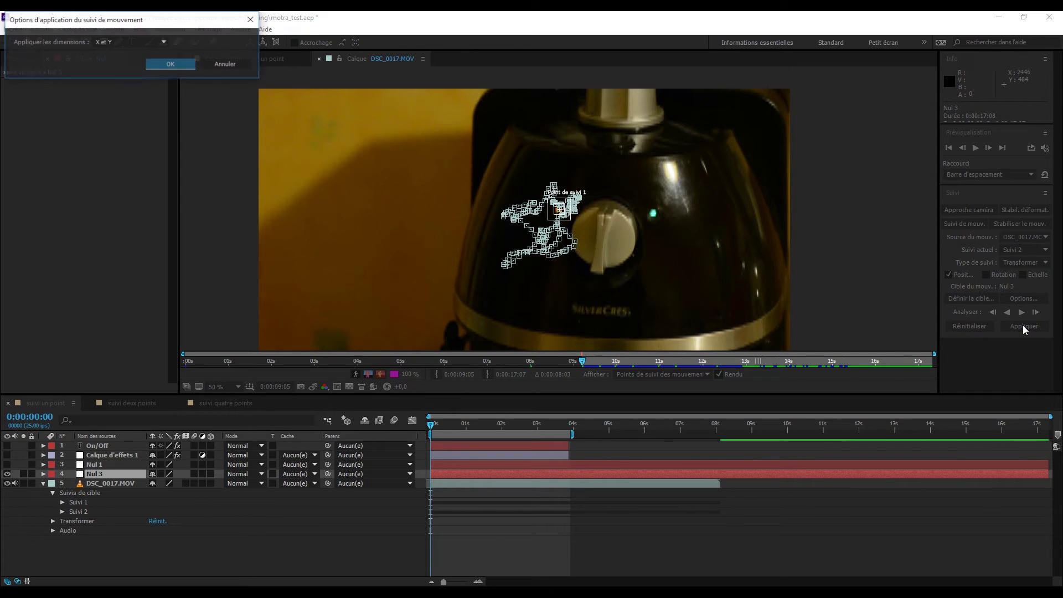
click(168, 64)
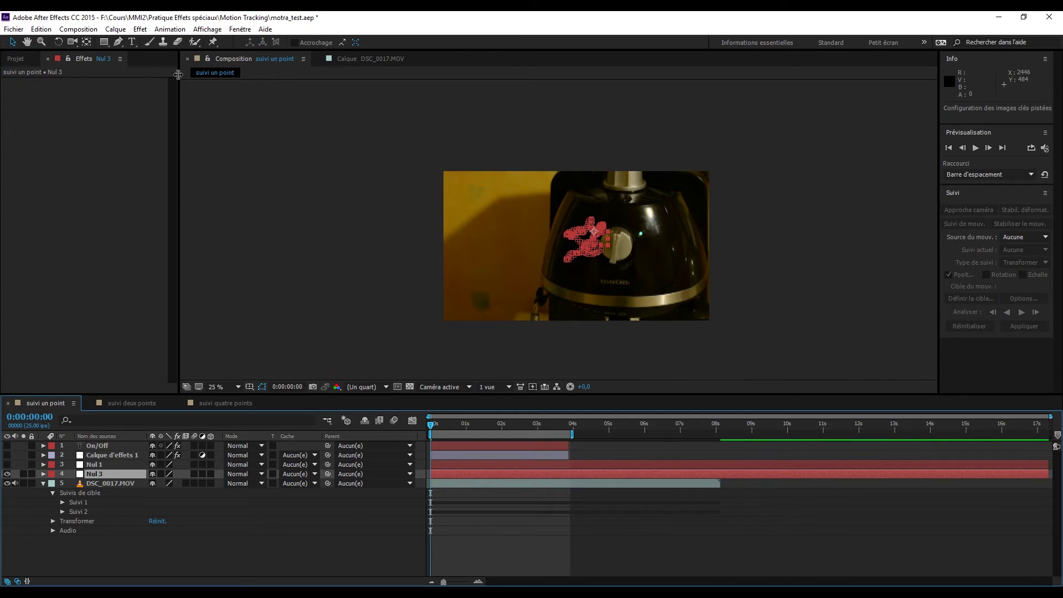
Select Nul 3 and scrub through the start of the clip to check that it follows the orange light
scroll(586, 248, up, 2)
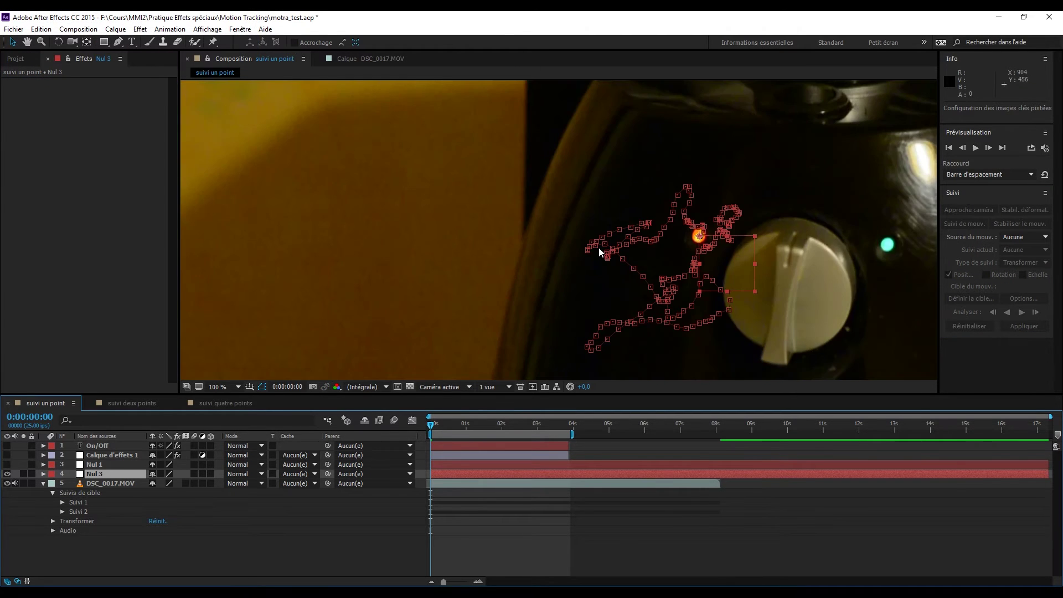
click(102, 476)
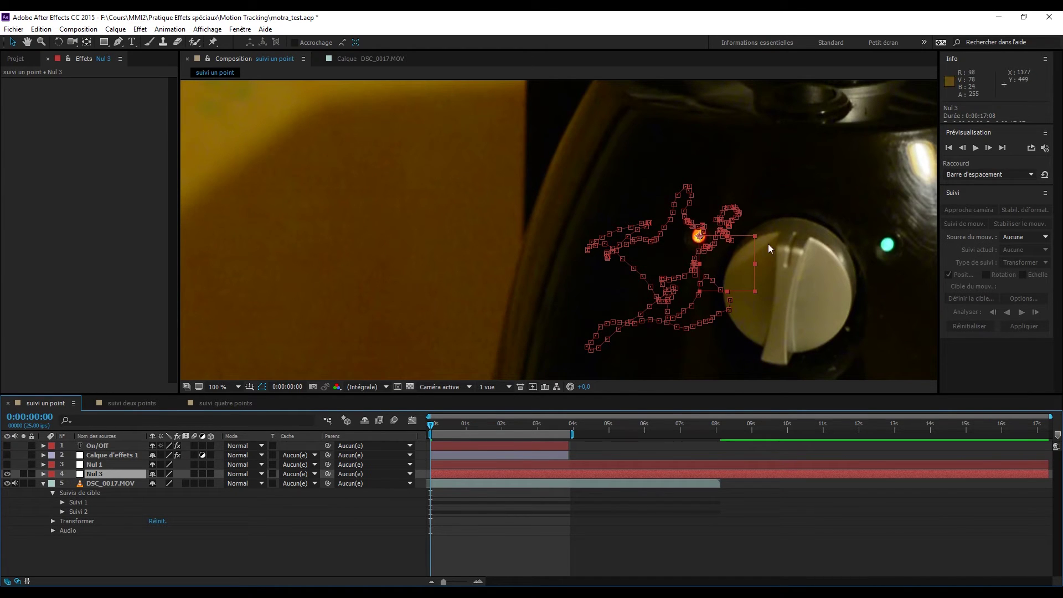
drag(434, 429, 290, 446)
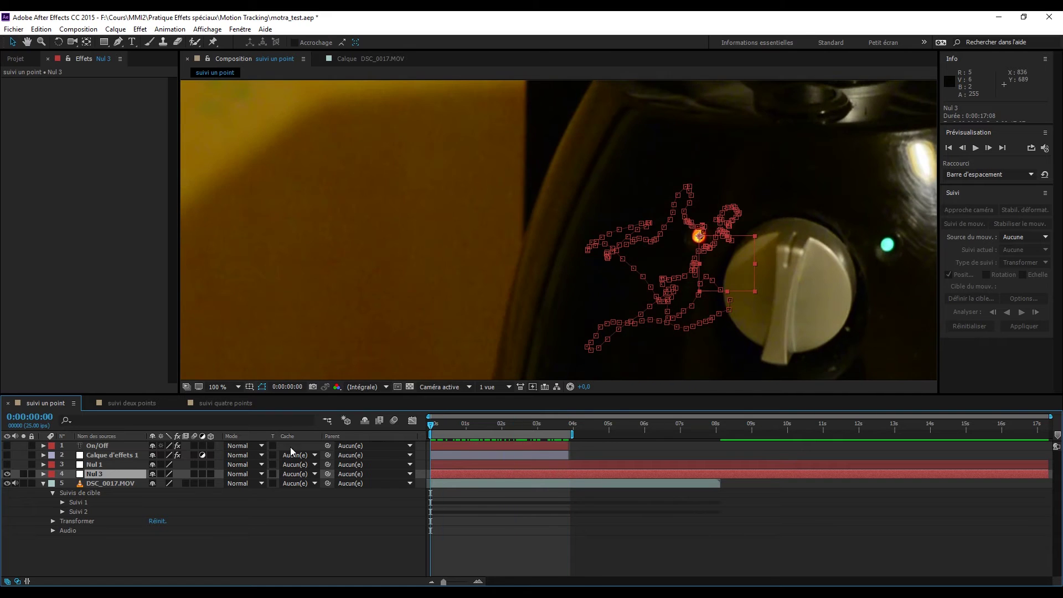
Expand Suivi 2 and its Point de suivi 1 to examine the tracking keyframes, and collapse Suivi 2
click(65, 510)
click(61, 511)
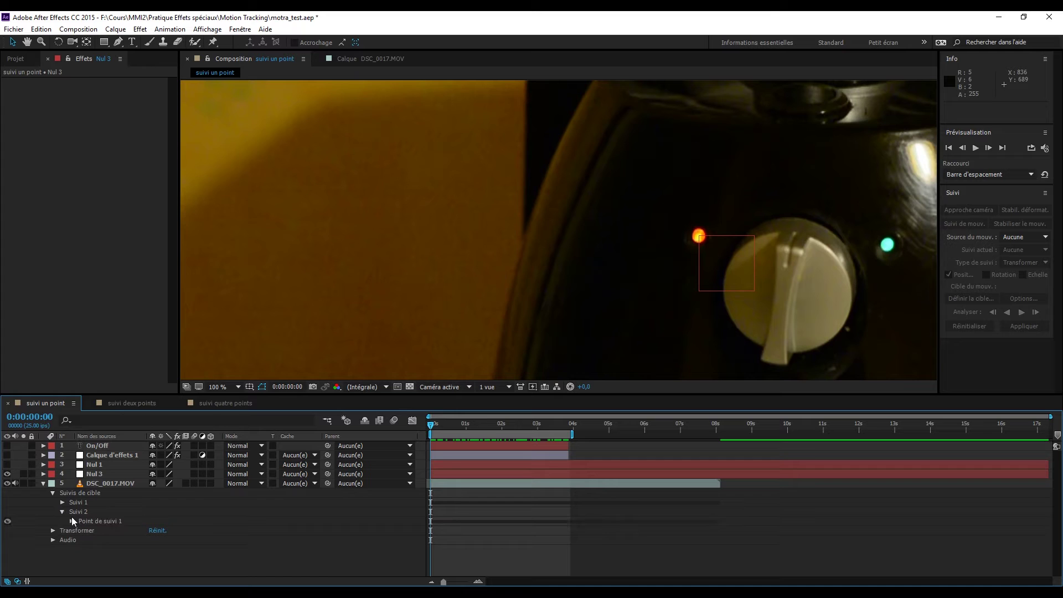
click(78, 521)
click(72, 521)
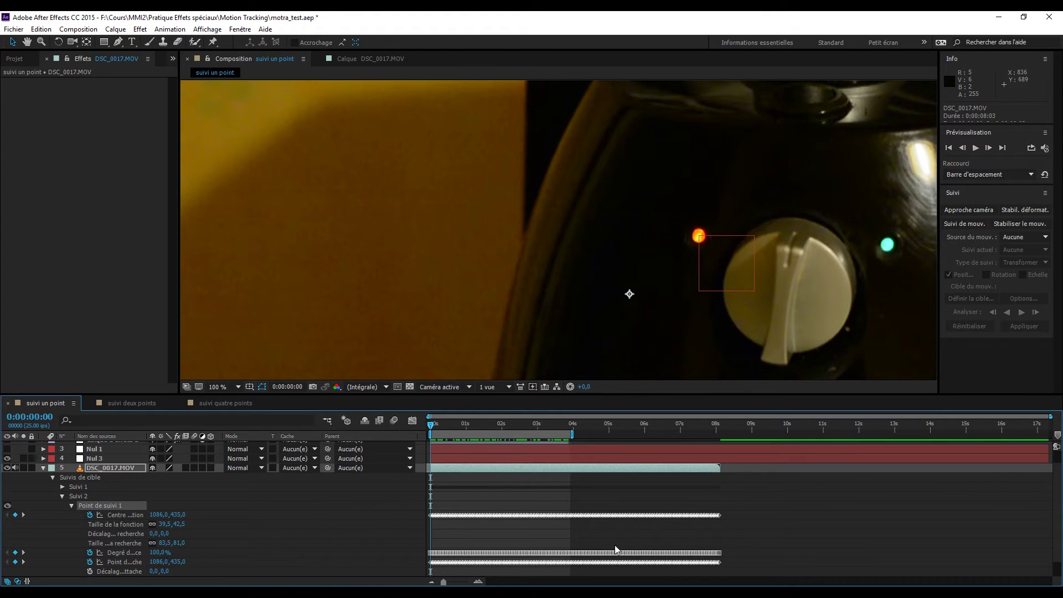
click(62, 496)
Expand the Transformer properties of Nul 3 to examine its Position keyframes, and collapse the layer
click(43, 474)
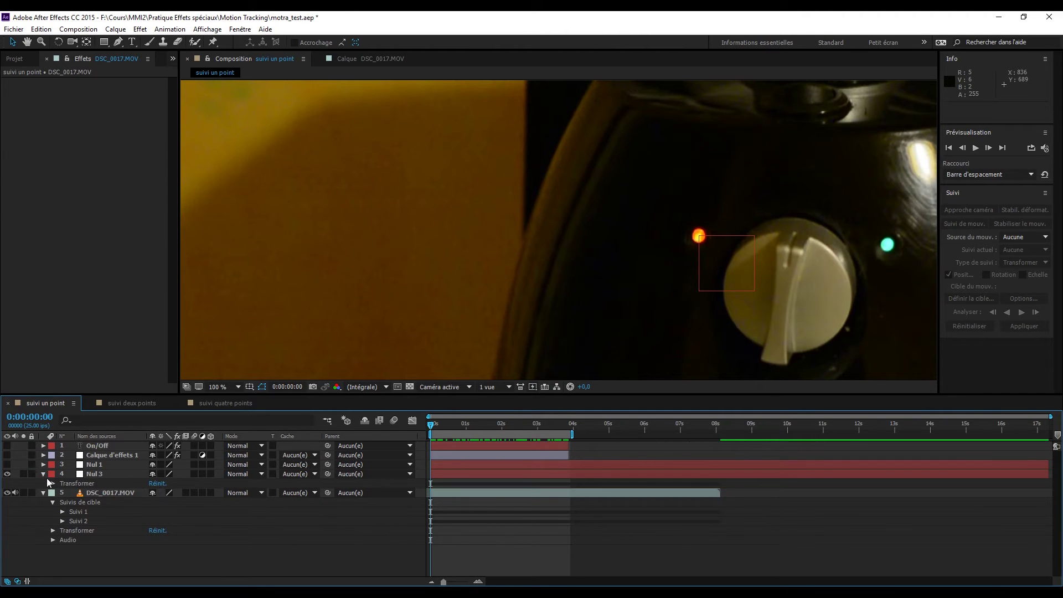
click(52, 484)
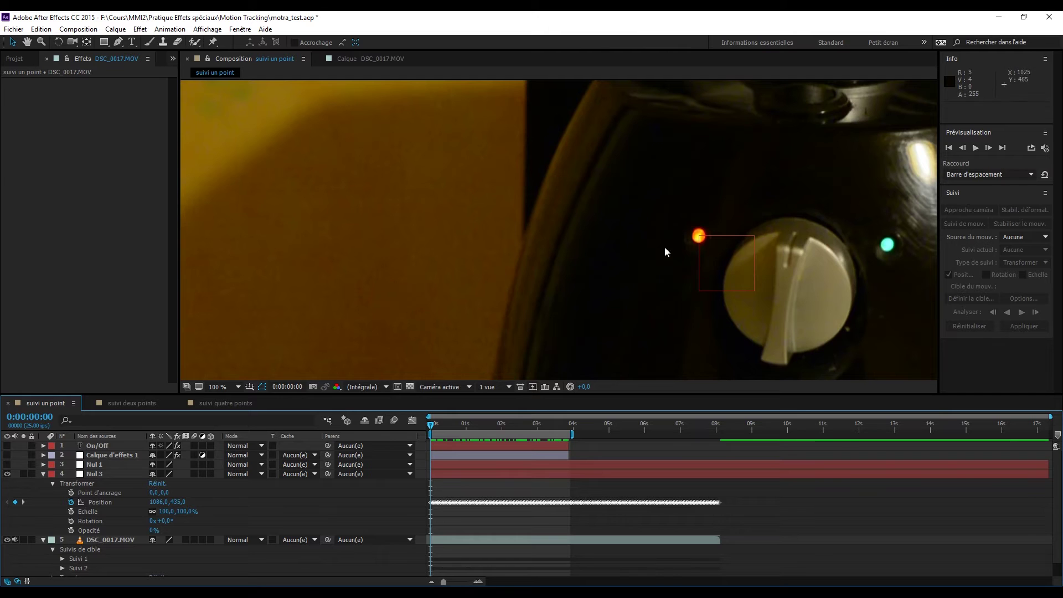
key(comma)
key(comma)
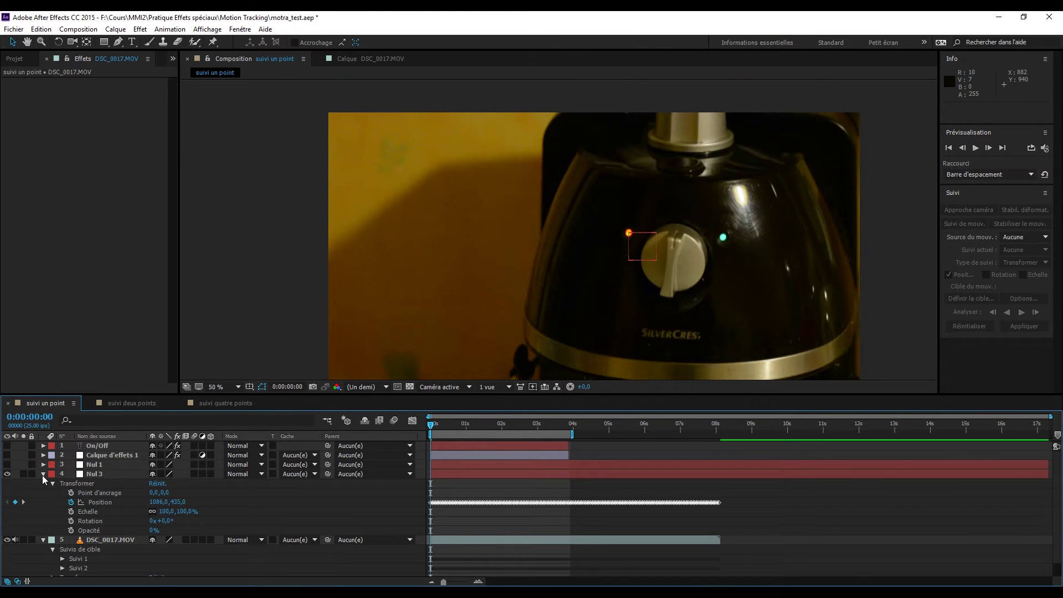
click(43, 475)
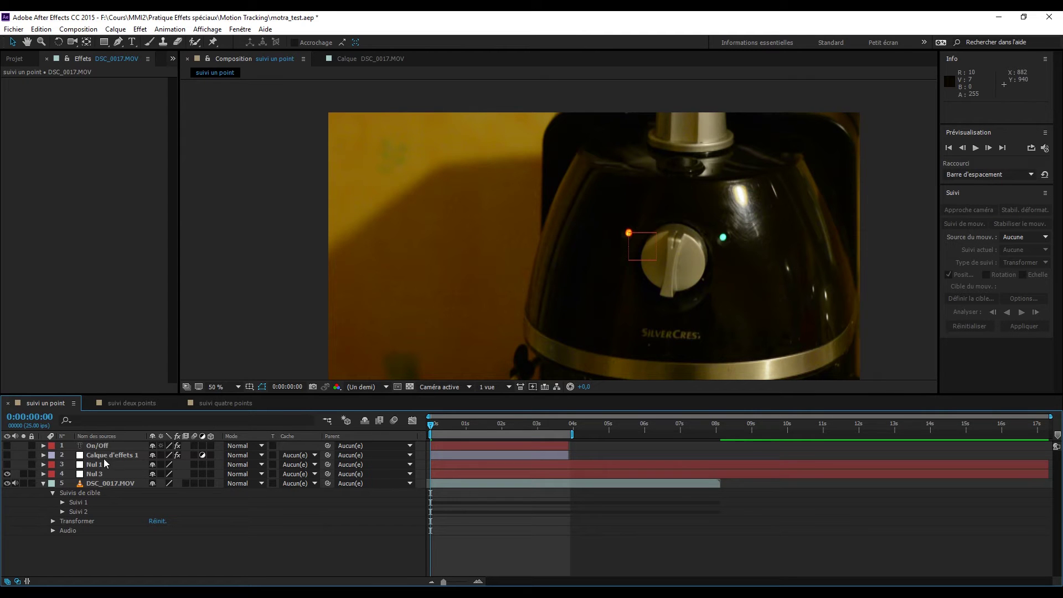
Create a new adjustment layer (Calque d'effets) in the suivi un point composition
right_click(111, 567)
mouse_move(276, 462)
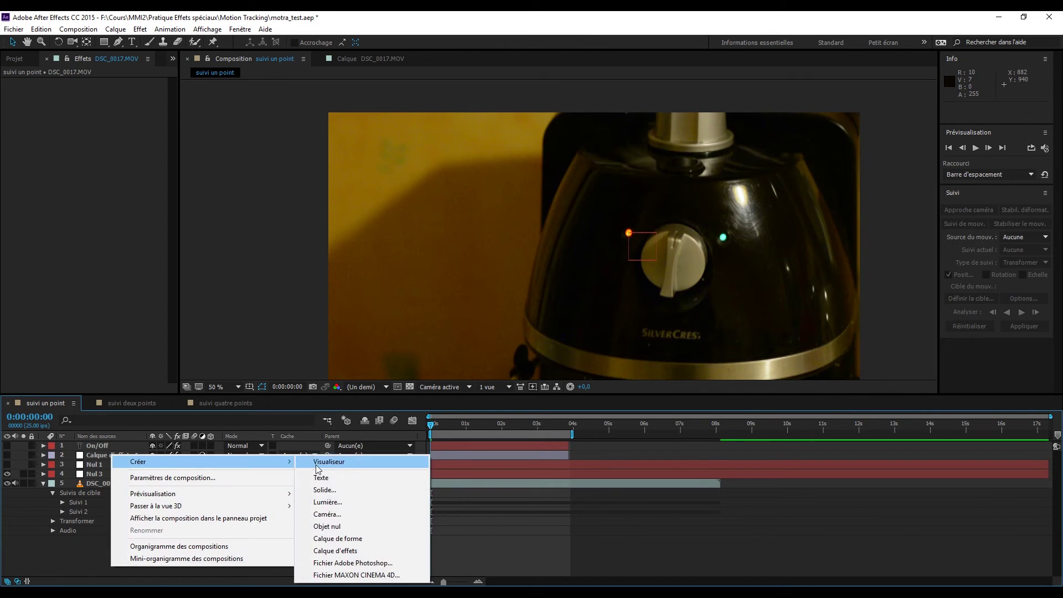
click(354, 550)
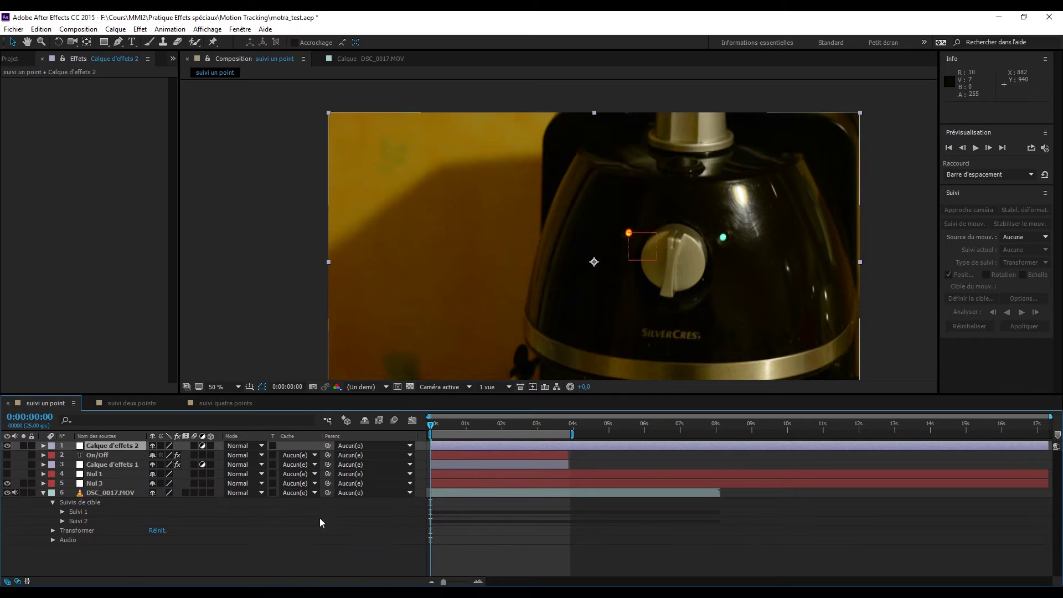
Apply the CC Light Rays effect from the Génération category to Calque d'effets 2
right_click(78, 161)
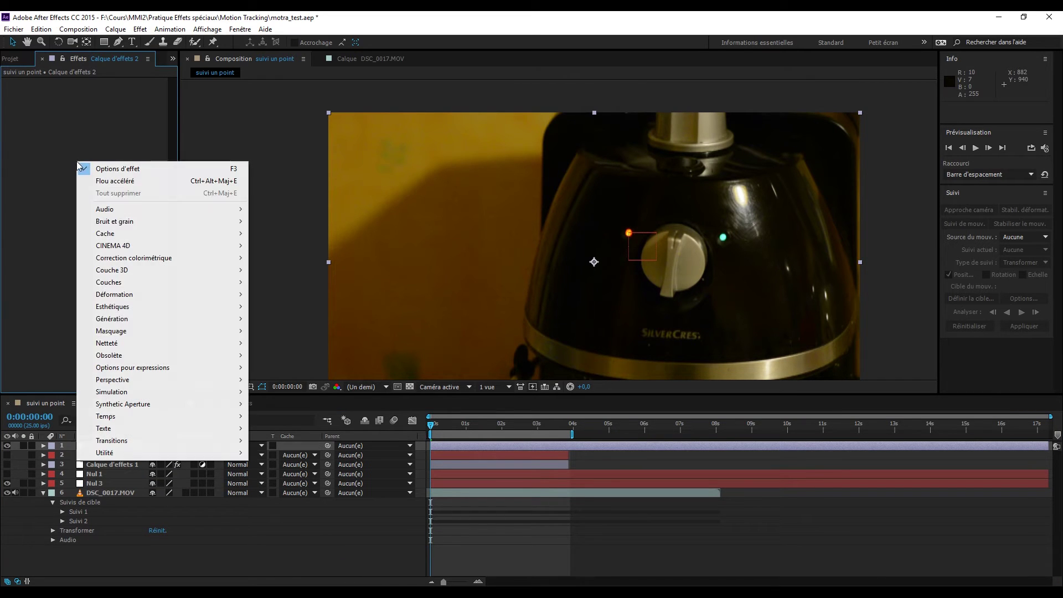
mouse_move(149, 324)
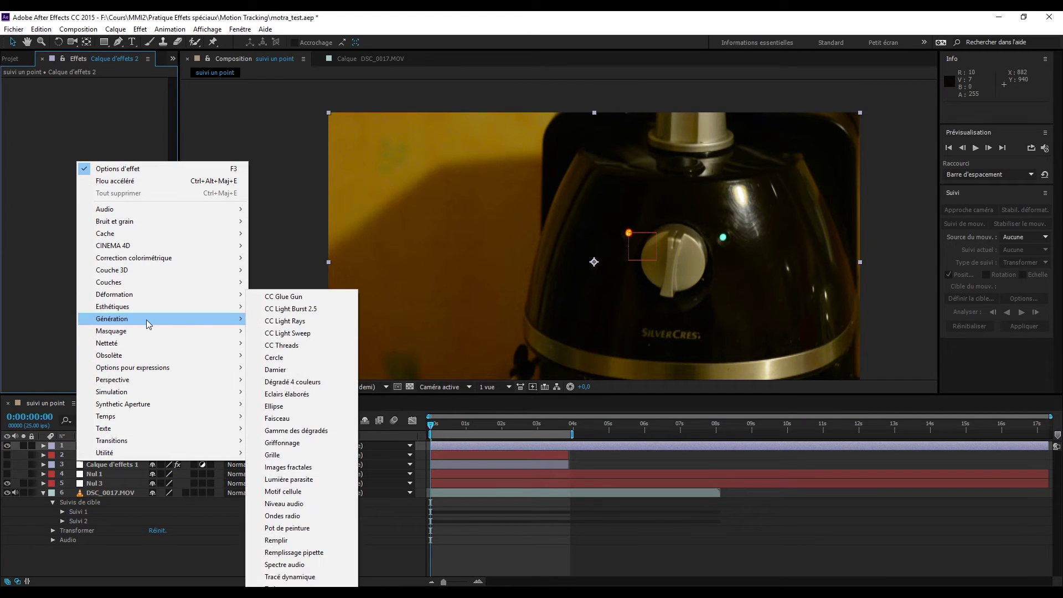
click(279, 323)
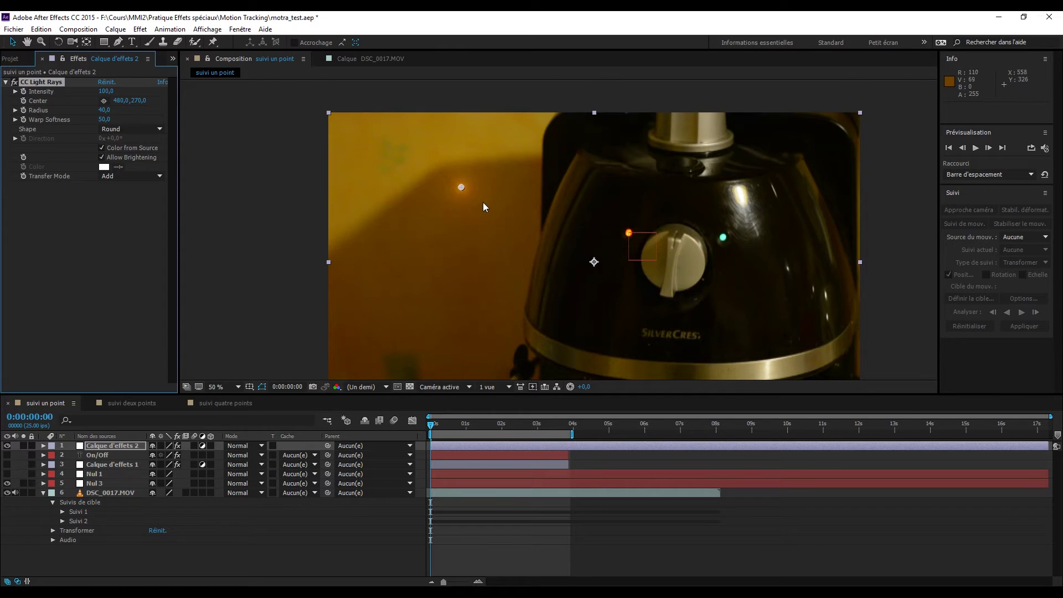
Reposition the CC Light Rays Center on the appliance's dark edge at about 826, 389
key(period)
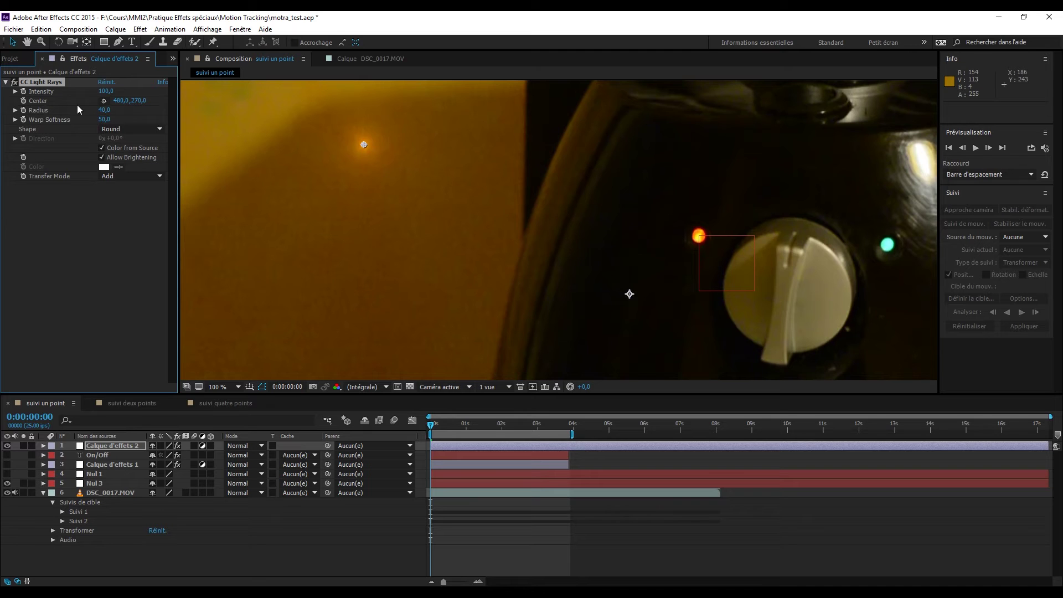
click(104, 100)
click(555, 210)
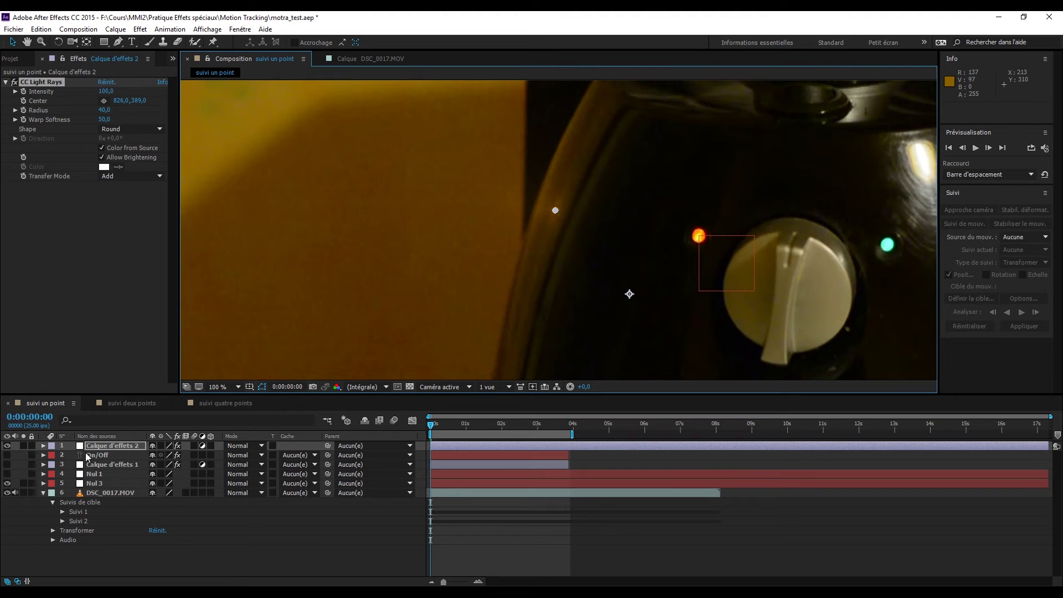
Expand Calque d'effets 2 and delete the old layers On/Off, Calque d'effets 1 and Nul 1
click(43, 445)
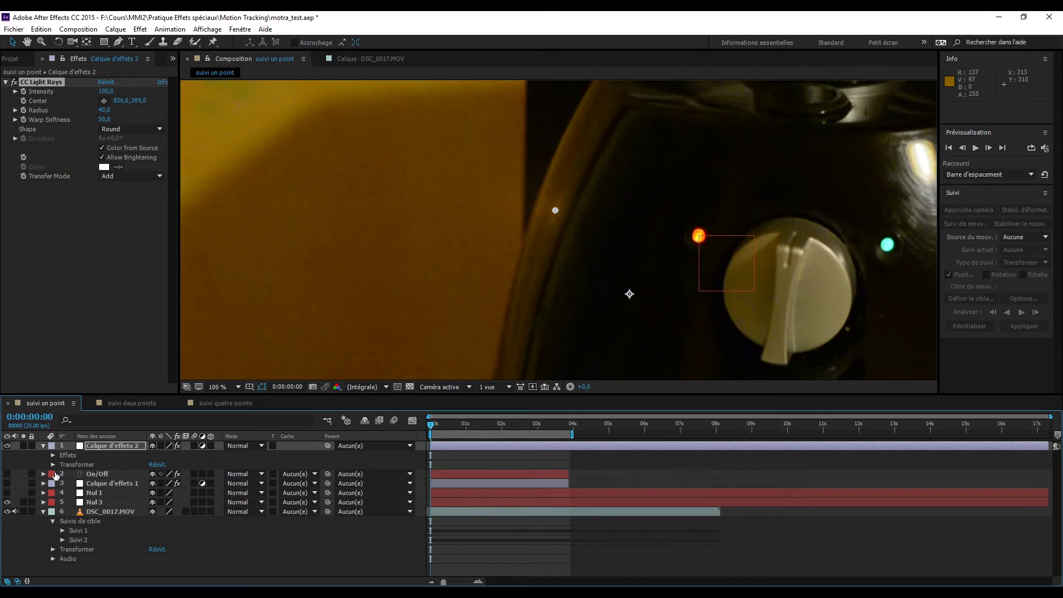
click(97, 475)
key(Delete)
click(99, 473)
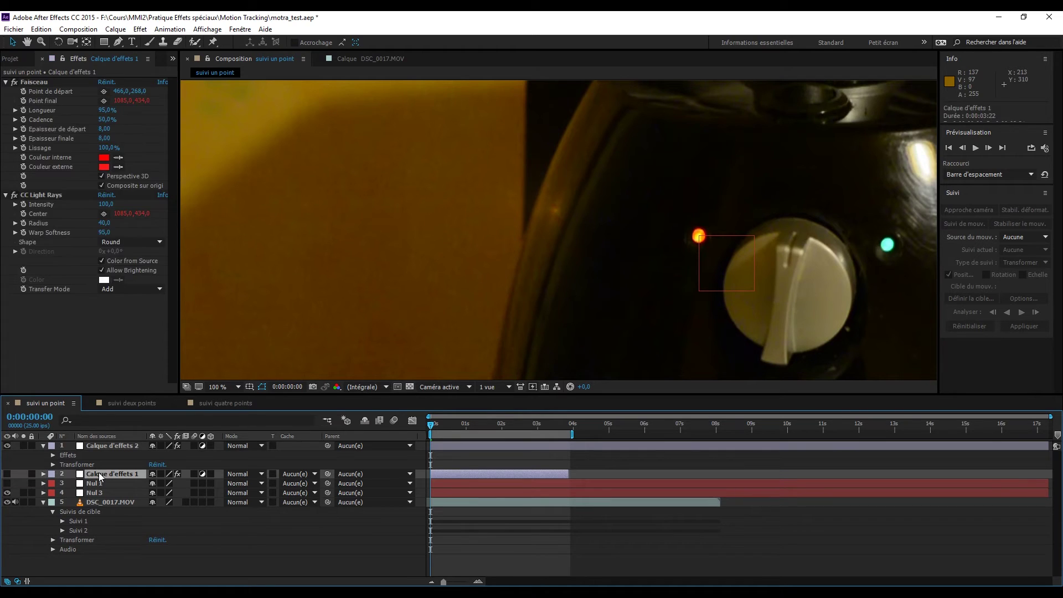
key(Delete)
click(99, 473)
key(Delete)
Collapse DSC_0017.MOV, expand the Nul 3 transform and CC Light Rays properties, and enlarge the timeline area
click(43, 482)
click(43, 474)
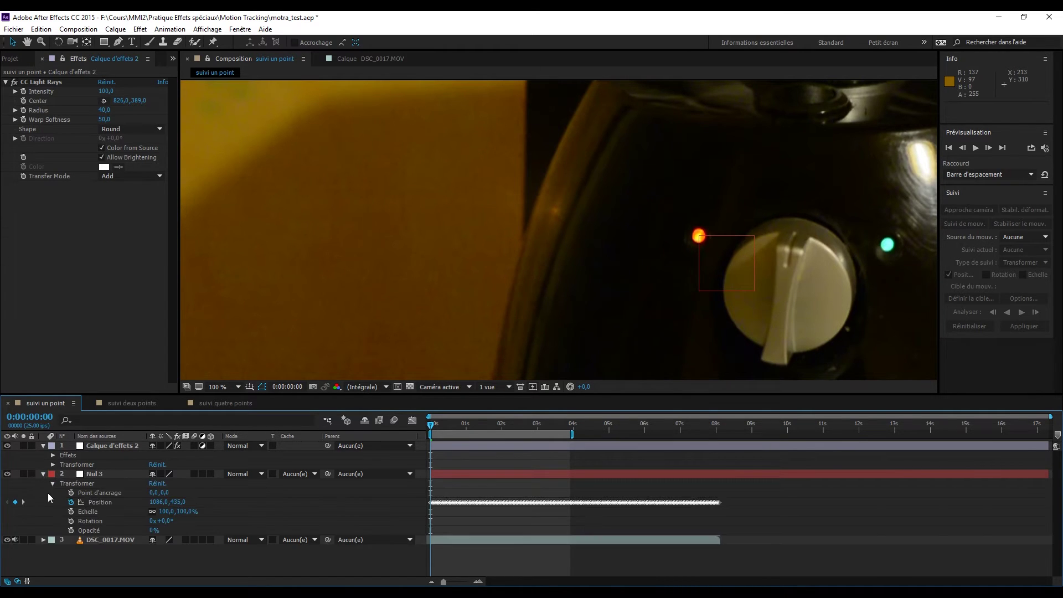
click(54, 457)
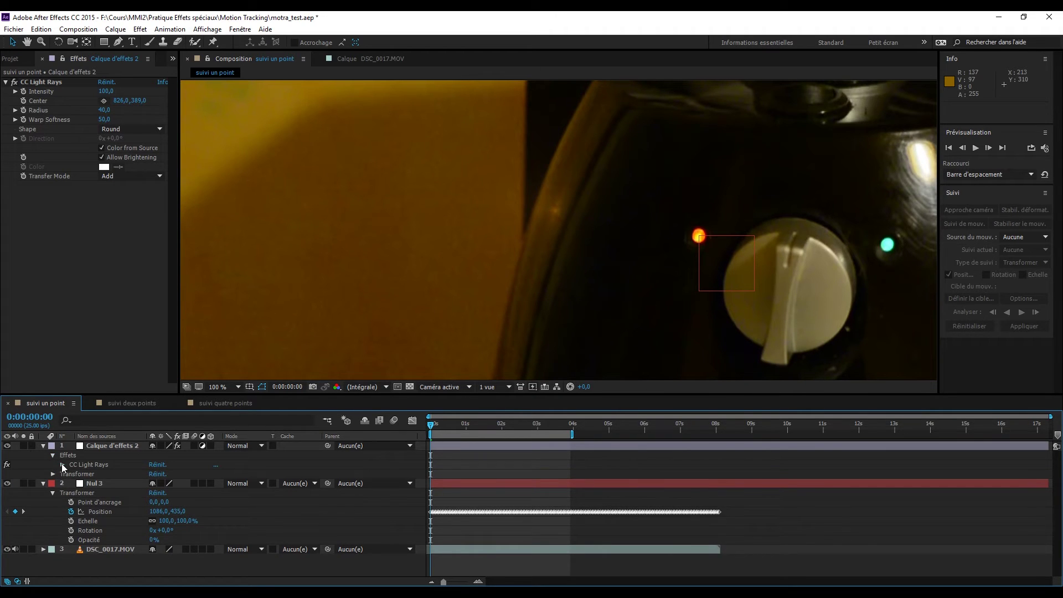
click(61, 463)
scroll(126, 480, down, 3)
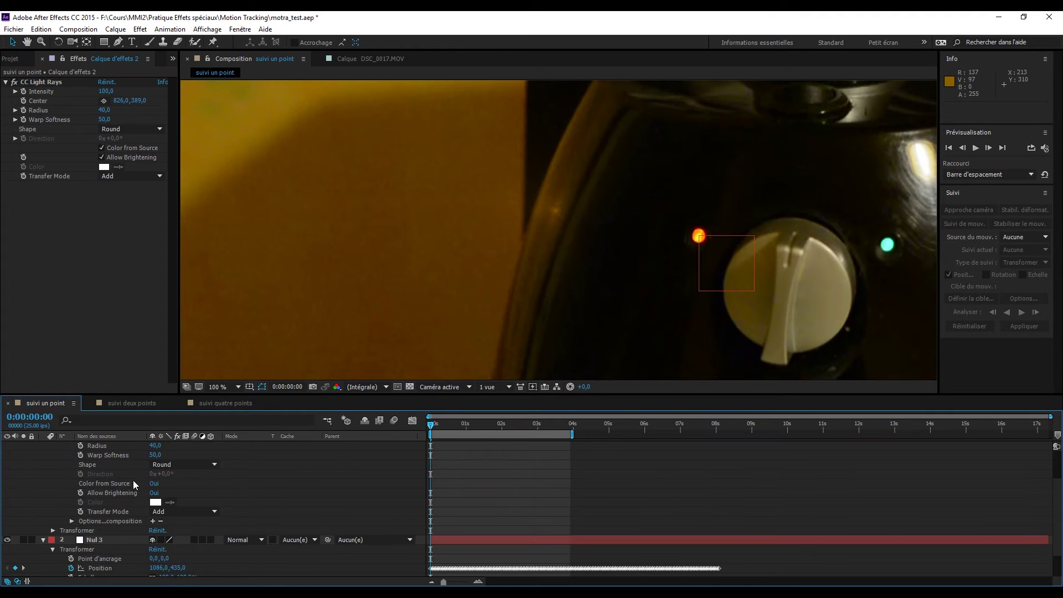
scroll(133, 481, up, 3)
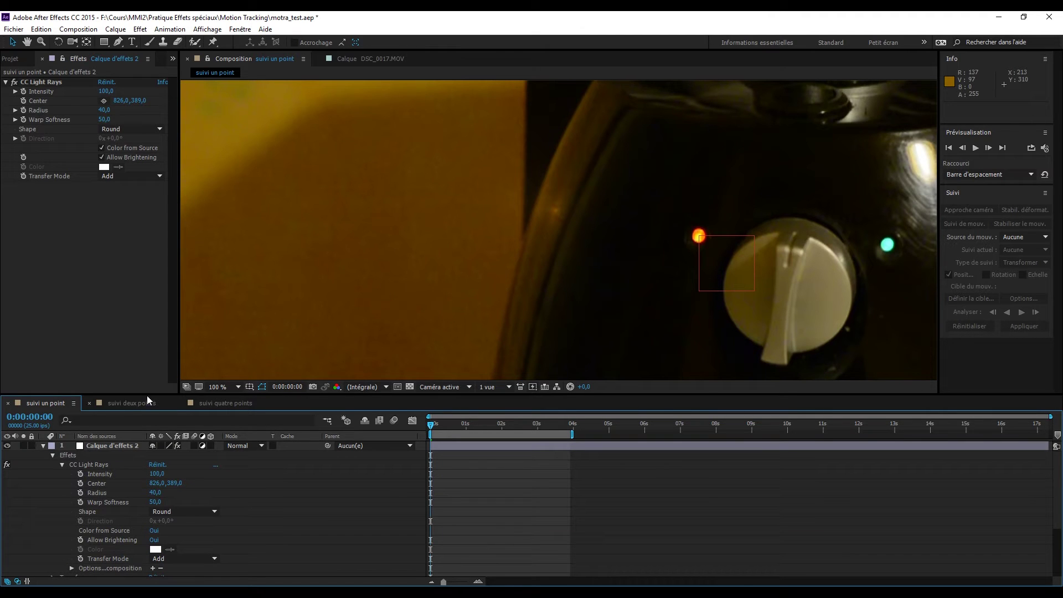
drag(147, 396, 147, 288)
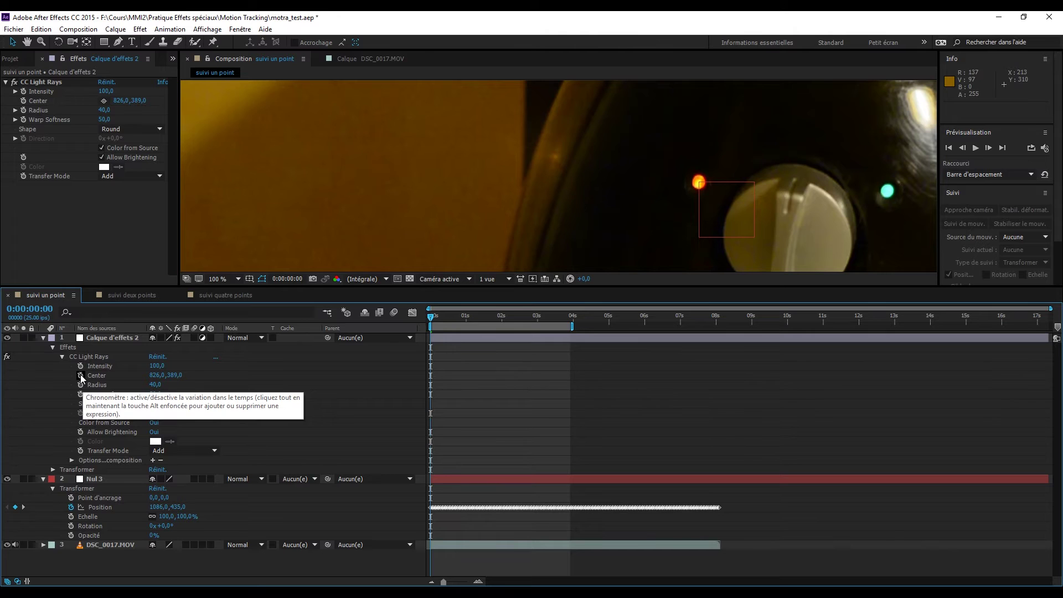
Link the CC Light Rays Center to the Position of Nul 3 with an expression and scrub the timeline to check it
alt+click(81, 376)
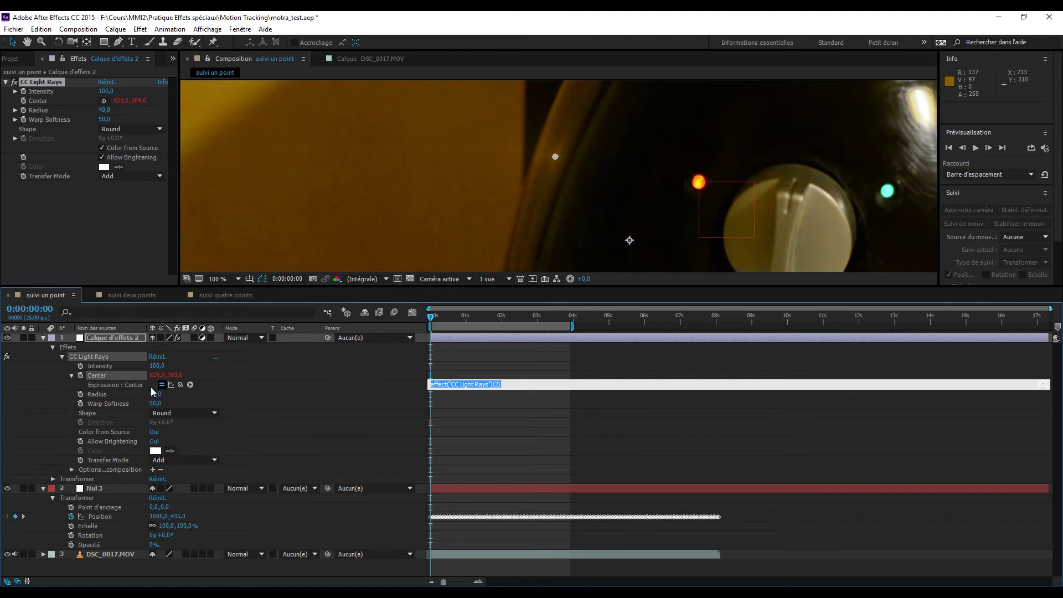
drag(181, 385, 107, 518)
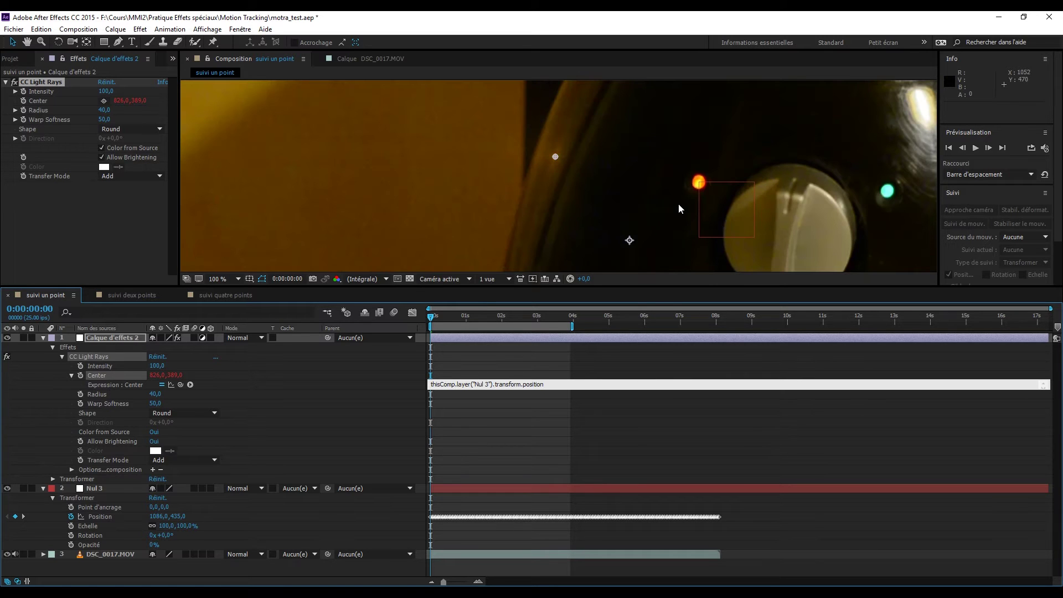
drag(431, 326, 500, 321)
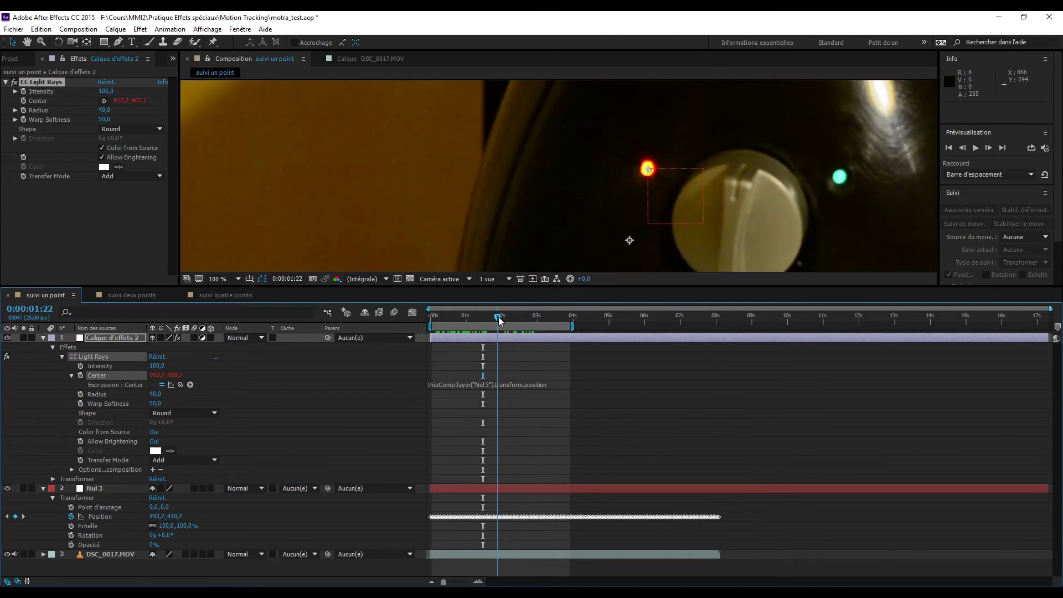
Set the CC Light Rays Radius to 21 and scrub back to frame 0:00:00:17 to review the glow
mouse_move(99, 111)
mouse_down()
mouse_move(119, 110)
mouse_move(91, 112)
mouse_move(105, 114)
mouse_up()
drag(497, 316, 457, 322)
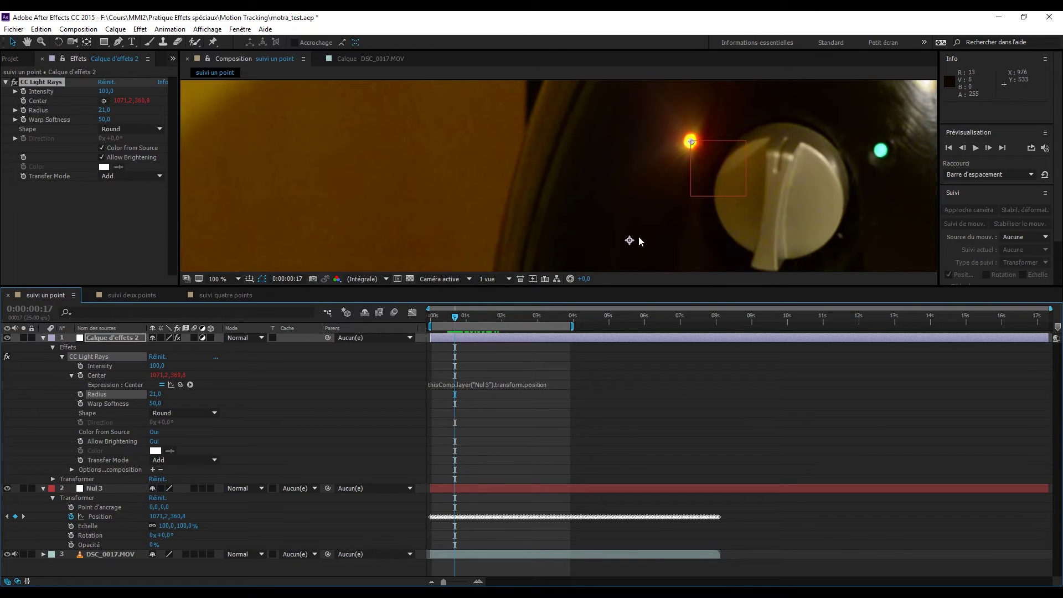
key(comma)
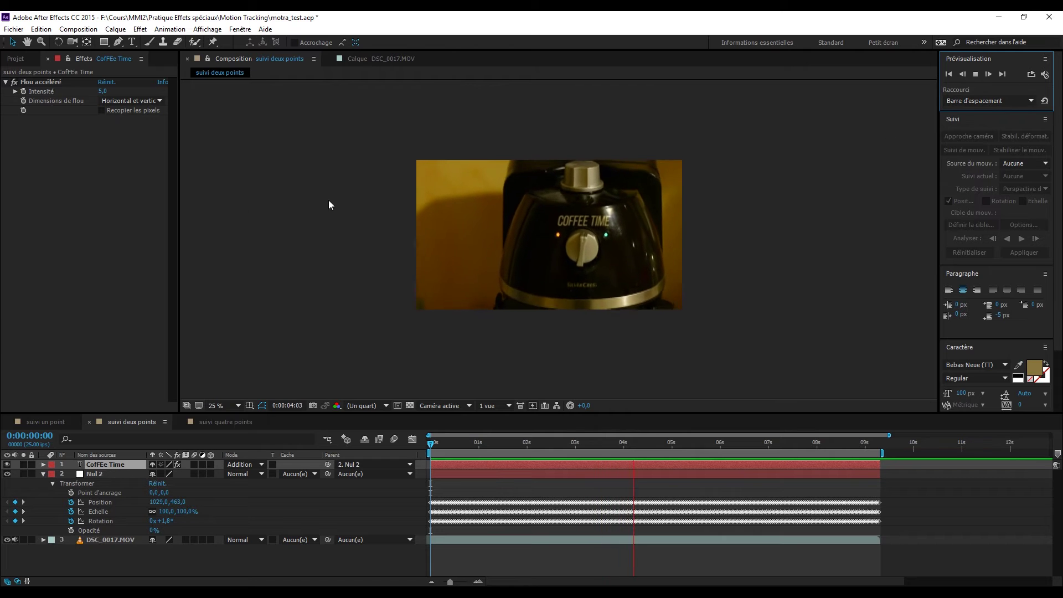
Display the Info panel and expand the Suivi panel for the suivi deux points composition
click(235, 30)
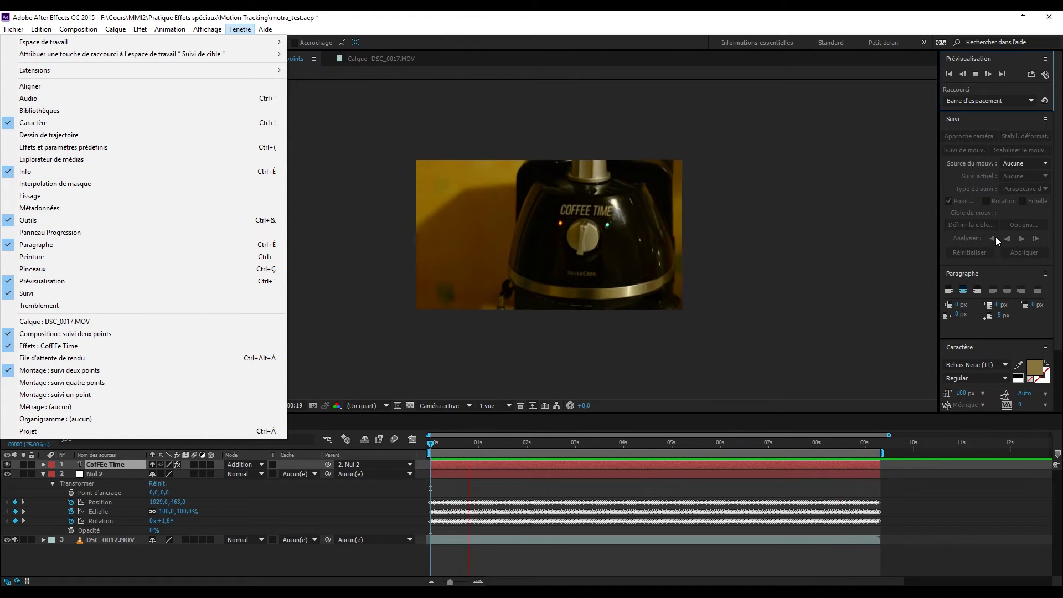
click(25, 171)
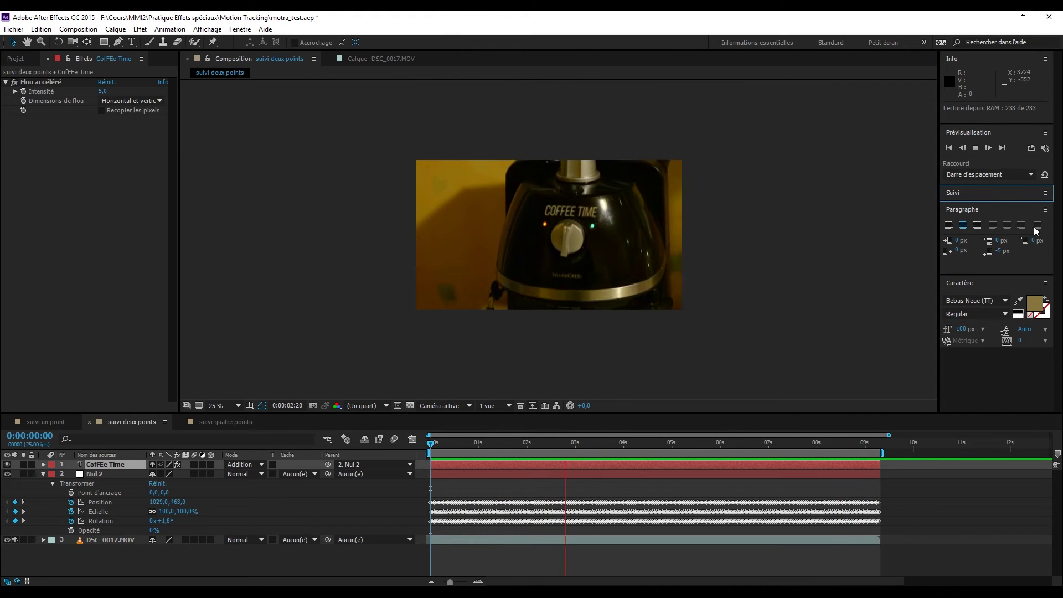
click(1014, 194)
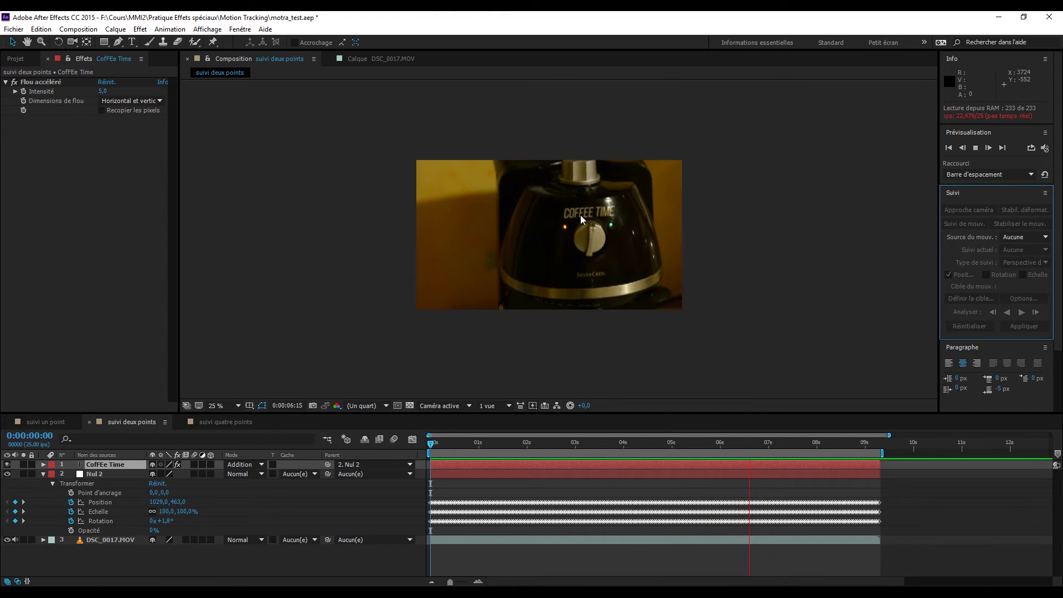
Stop the preview, scrub through the suivi deux points composition to examine the tracked text, and return to the first frame
click(977, 148)
click(863, 453)
drag(870, 446, 387, 450)
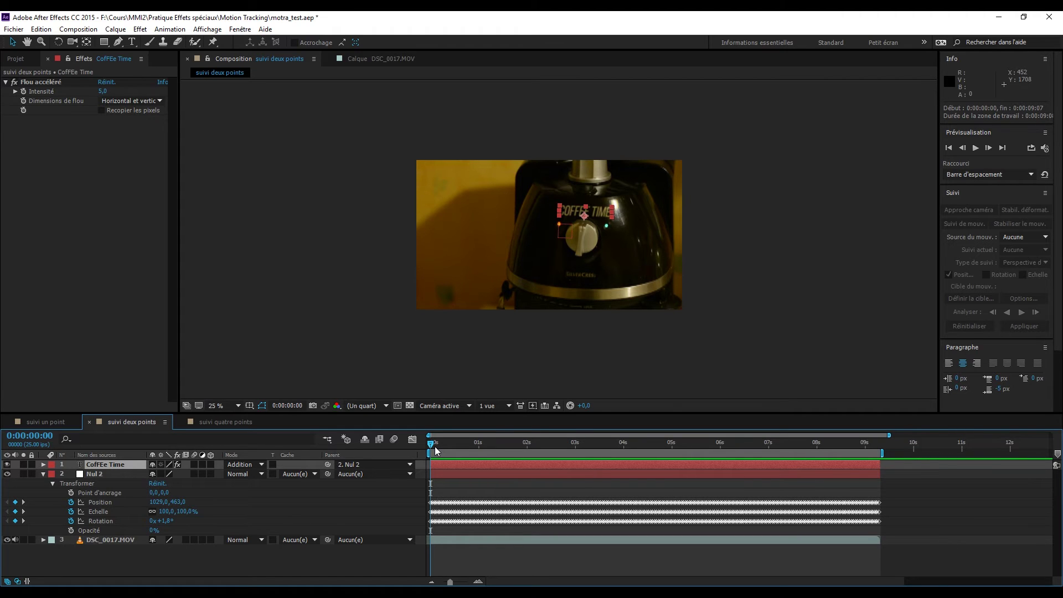
mouse_move(430, 444)
mouse_down()
mouse_move(719, 430)
mouse_move(858, 439)
mouse_move(428, 437)
mouse_up()
Hide the Nul 2 and CoffEe Time layers
click(93, 475)
click(6, 474)
click(6, 464)
Start a new motion track on the DSC_0017.MOV layer and close in on the two indicator lights
click(104, 540)
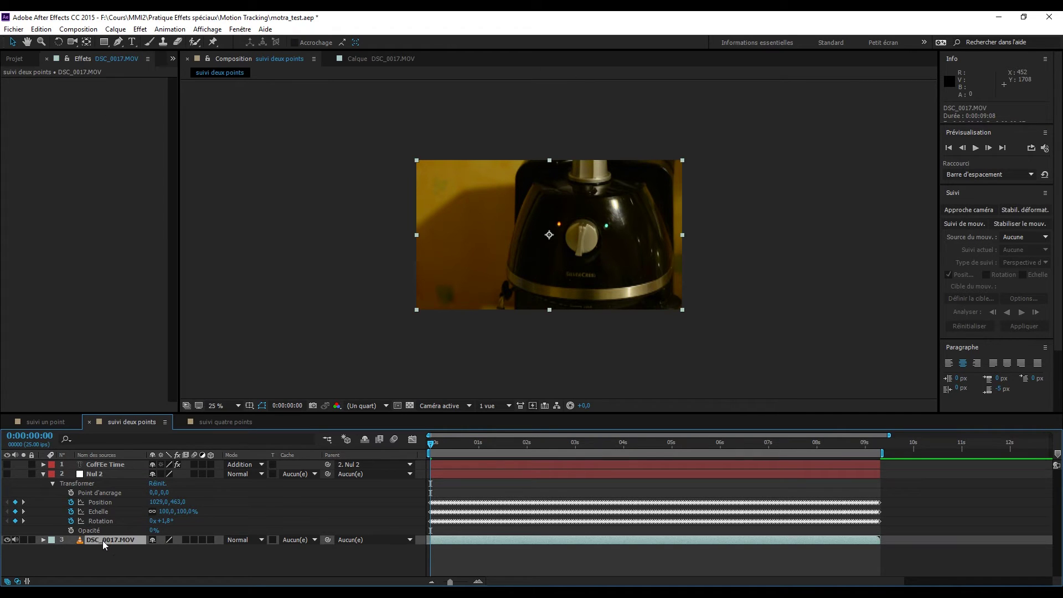
key(period)
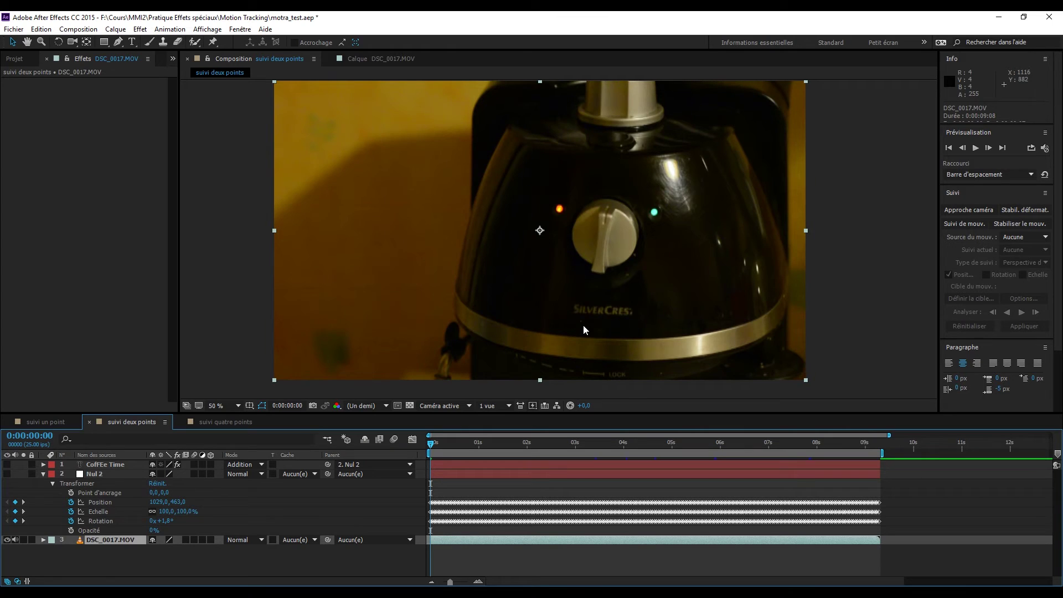
click(968, 223)
scroll(718, 224, up, 4)
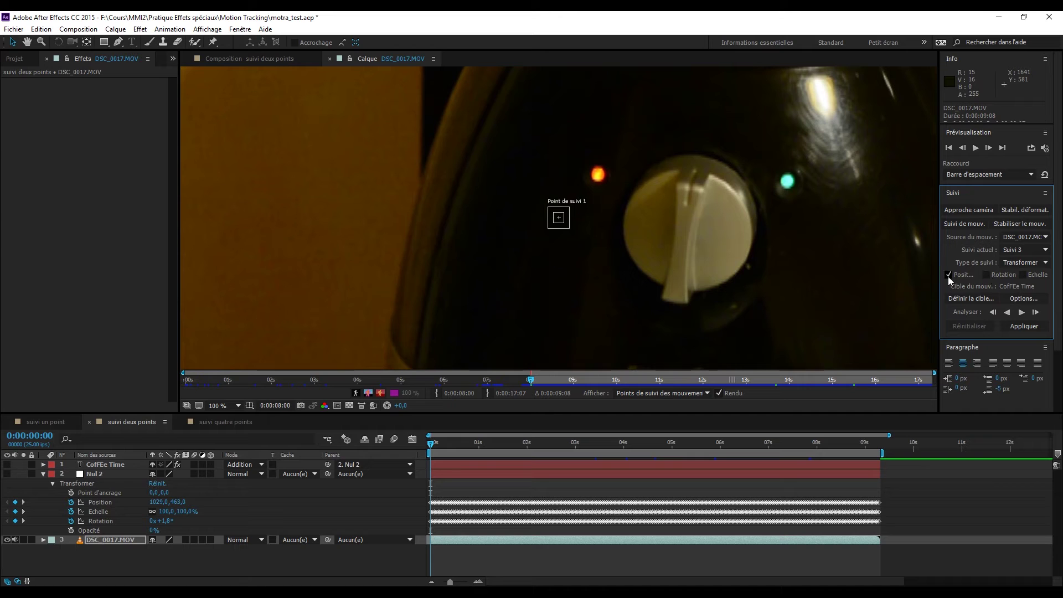
Enable rotation and scale tracking, and place track point 1 on the orange light and track point 2 on the green light
click(987, 274)
click(1023, 275)
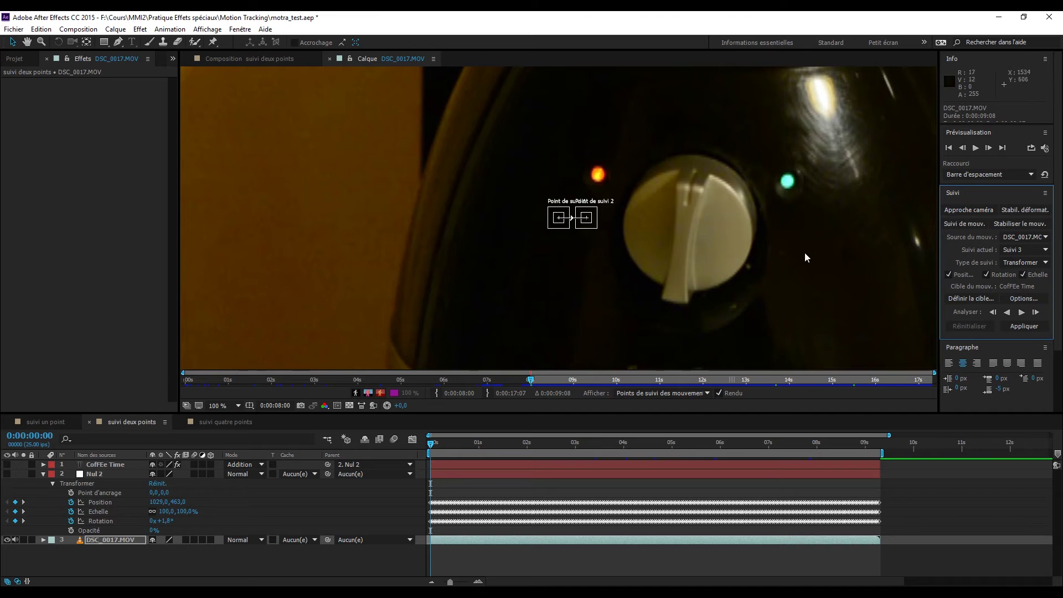
click(600, 227)
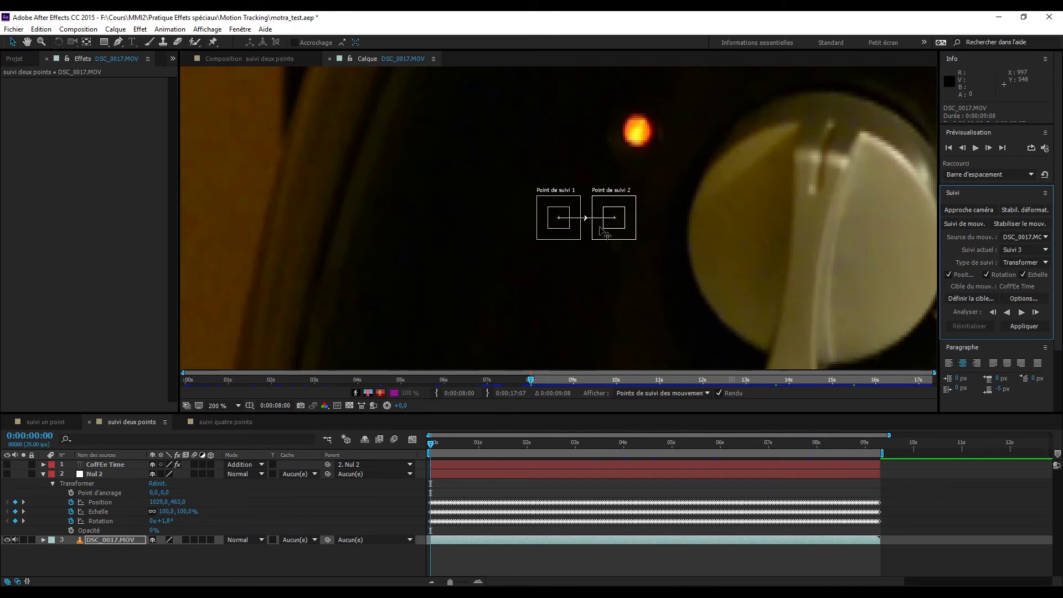
drag(590, 224, 799, 194)
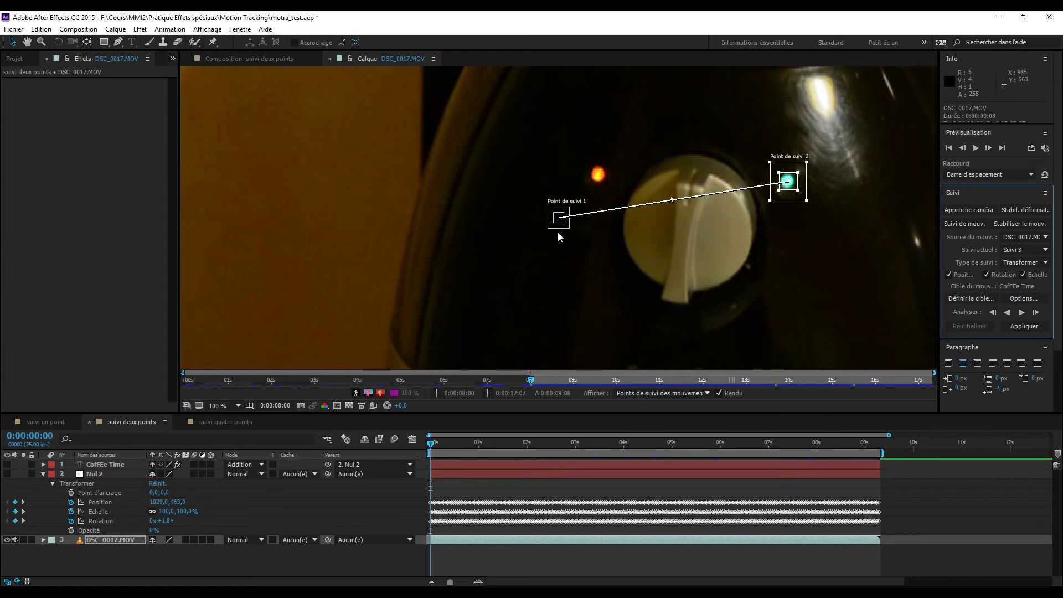
drag(560, 228, 608, 185)
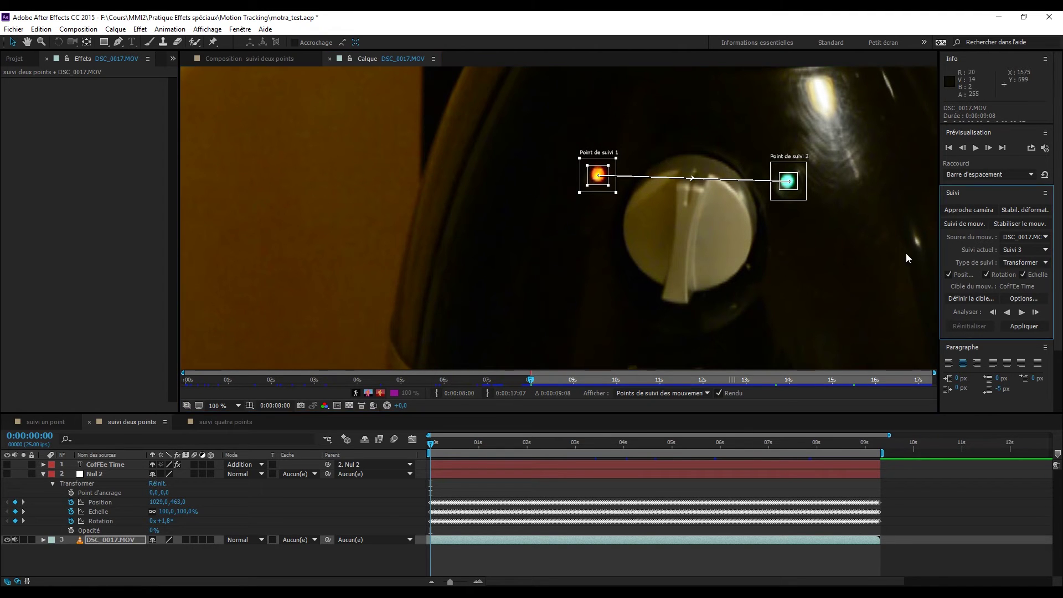
Analyze the two track points forward, stop the analysis partway and return to the first frame
click(1020, 316)
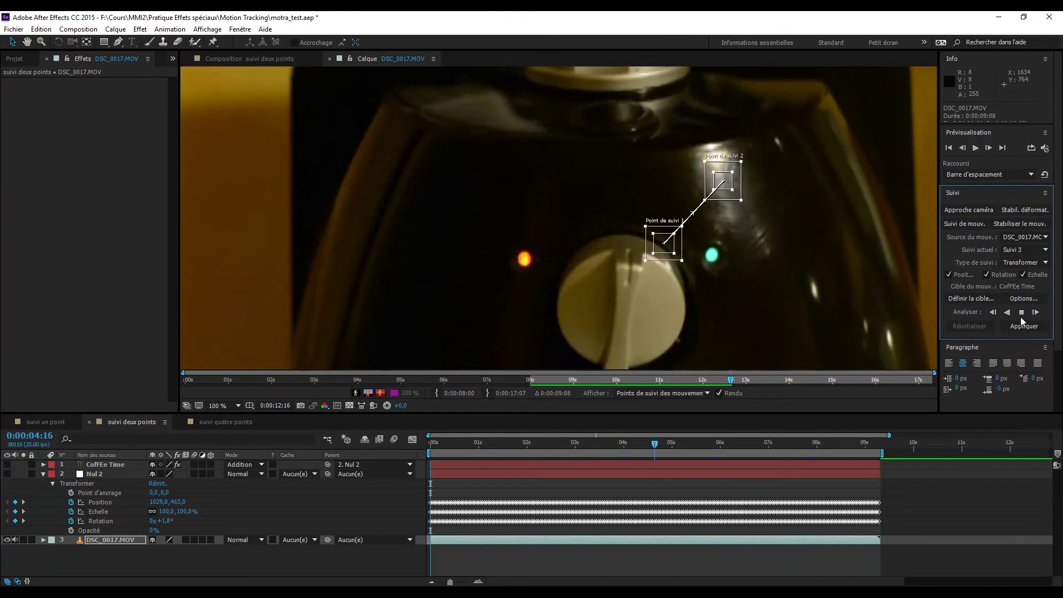
click(1020, 315)
drag(657, 443, 430, 434)
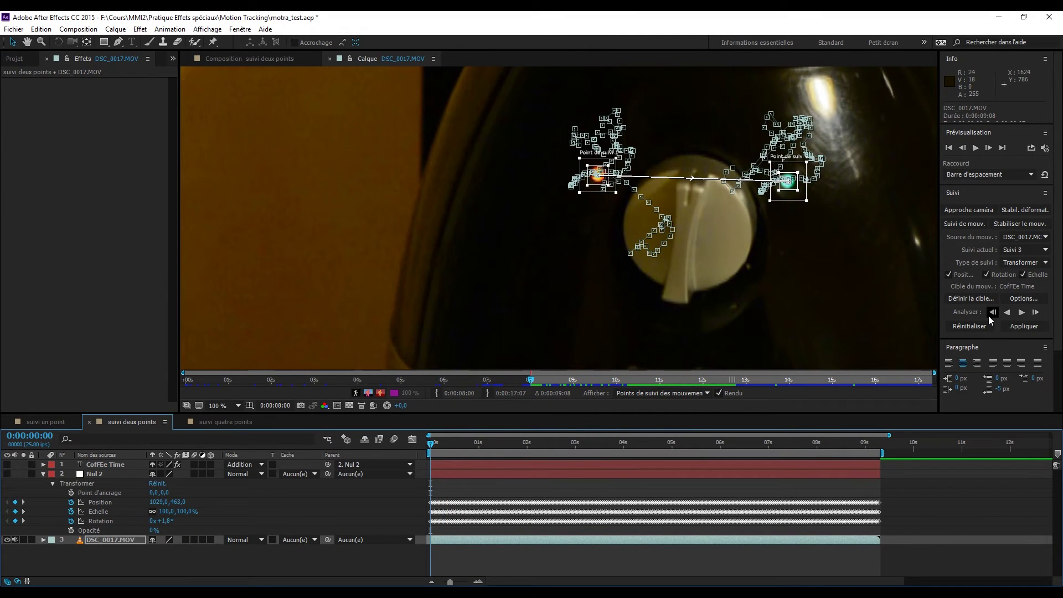
Switch Suivi 3's tracking channel to Luminance, rerun the forward analysis and stop it partway
click(1025, 299)
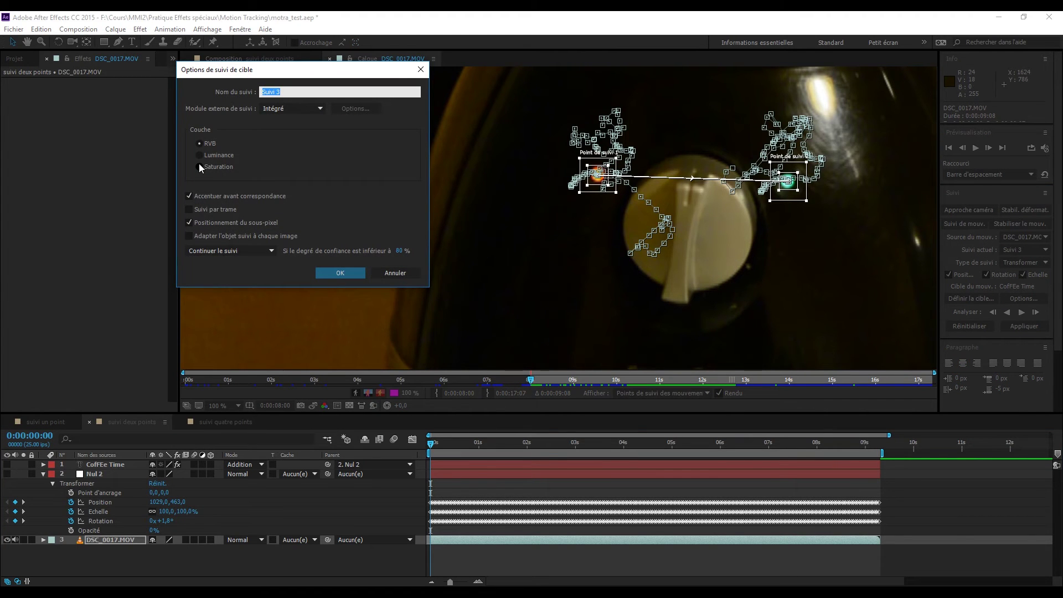
click(200, 158)
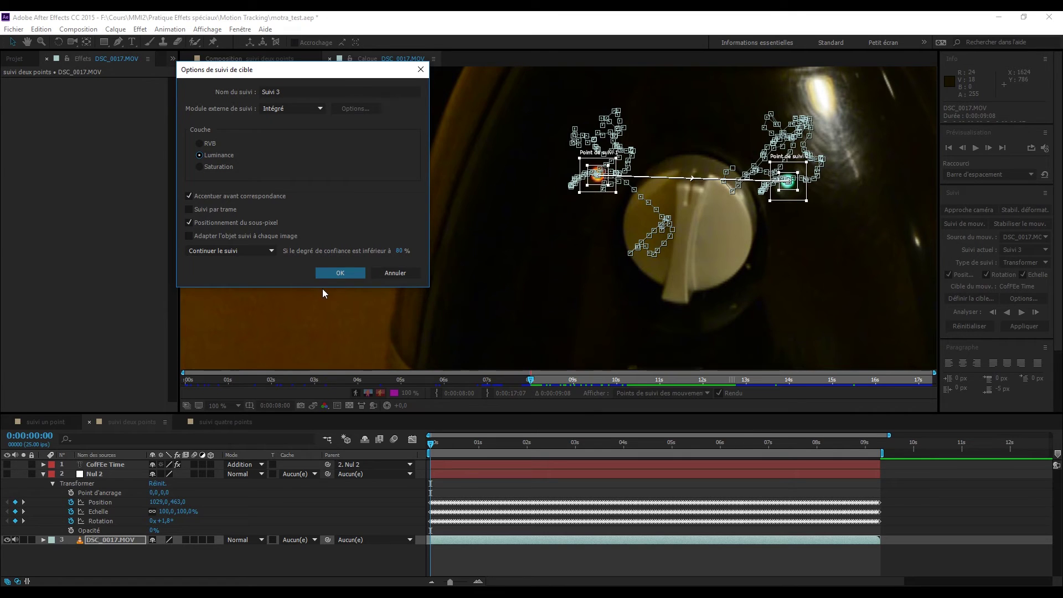
click(326, 272)
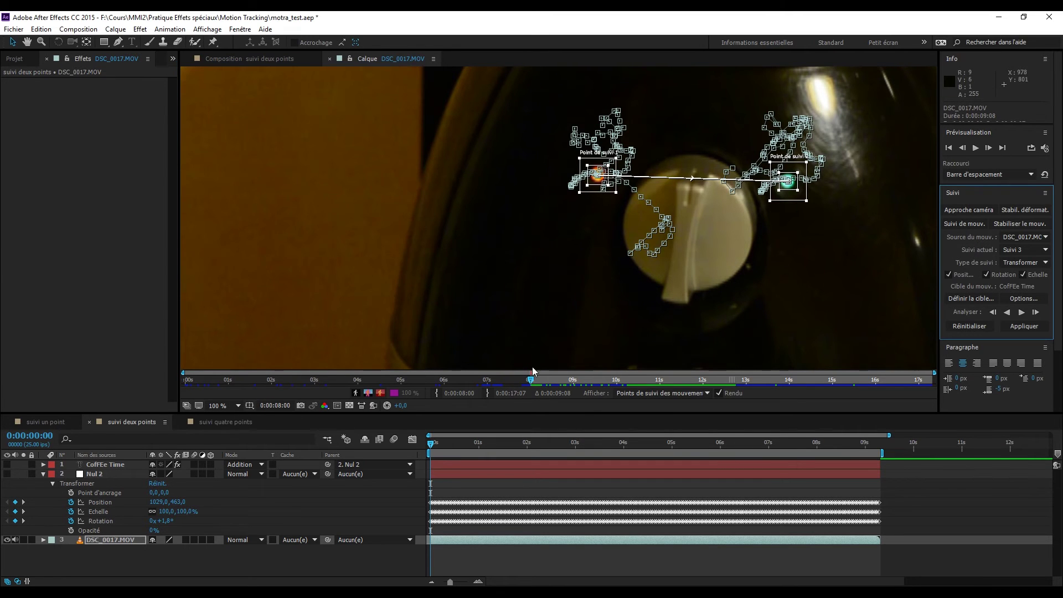
click(1022, 312)
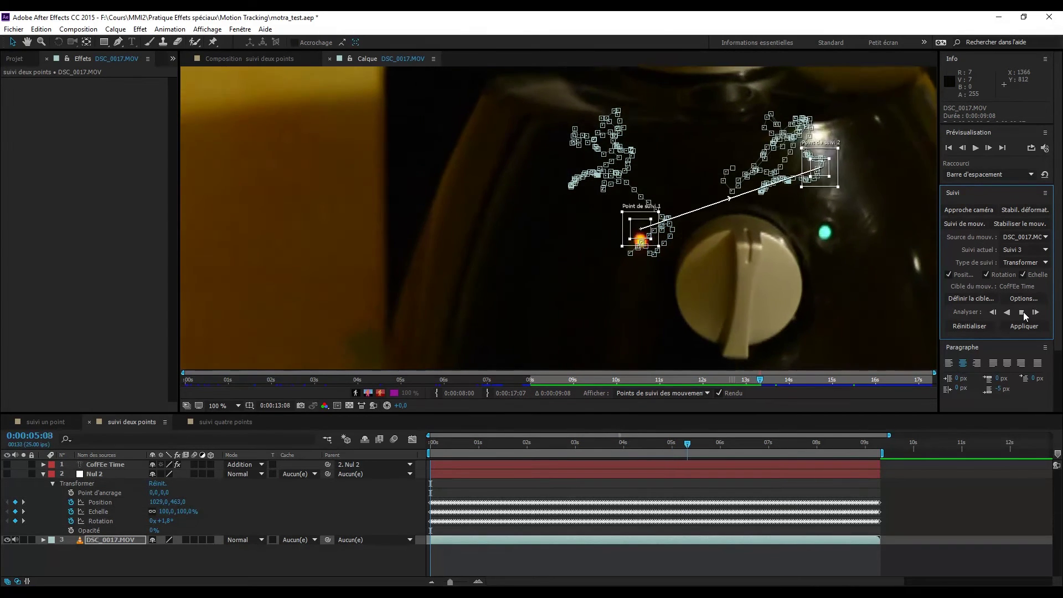
click(1021, 312)
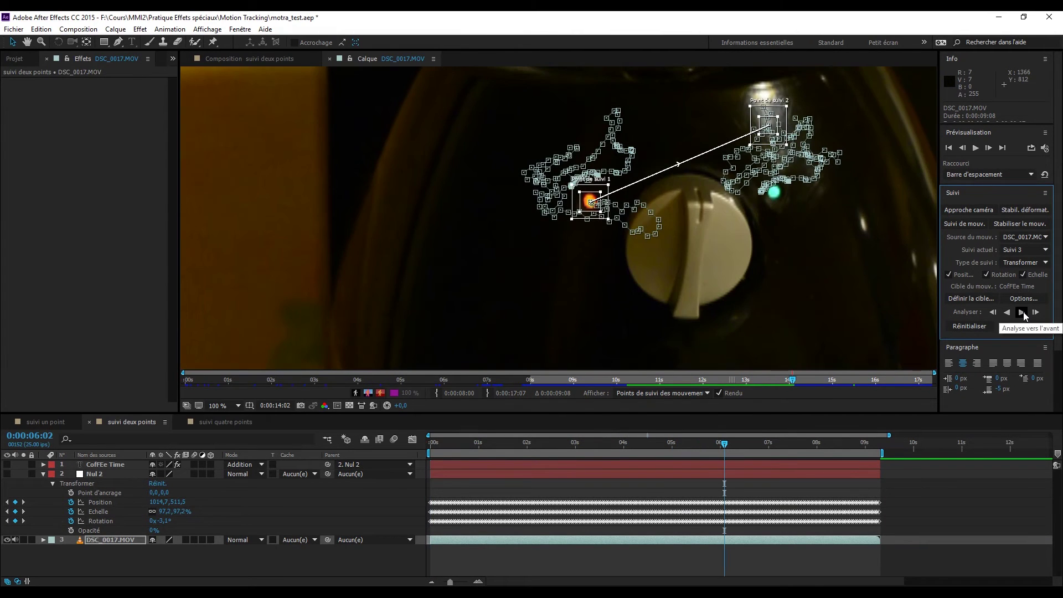
Delete the Suivi 3 tracker from the DSC_0017.MOV layer
click(43, 539)
click(52, 549)
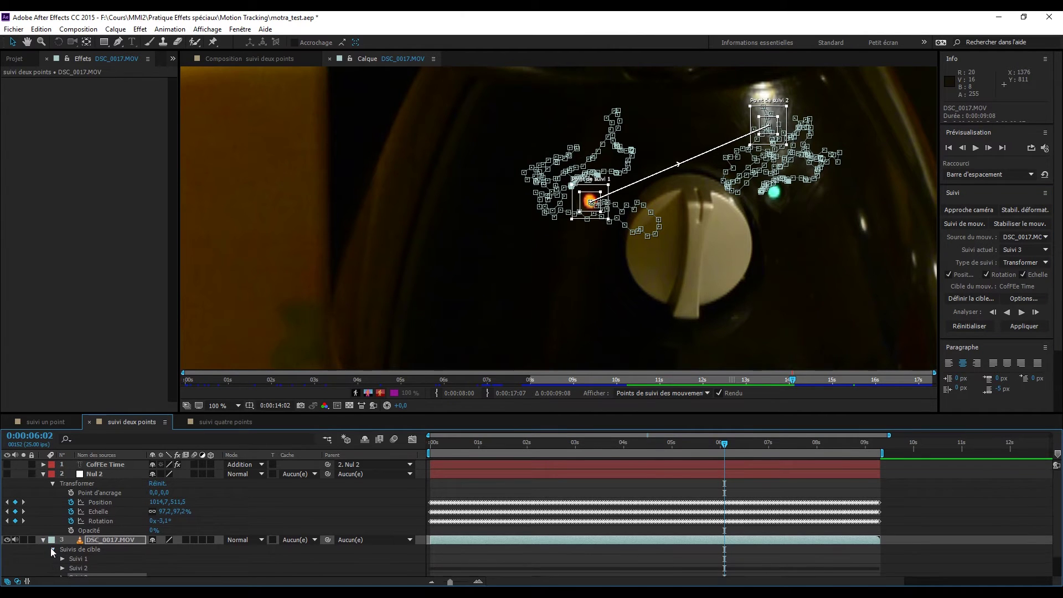
scroll(51, 547, down, 2)
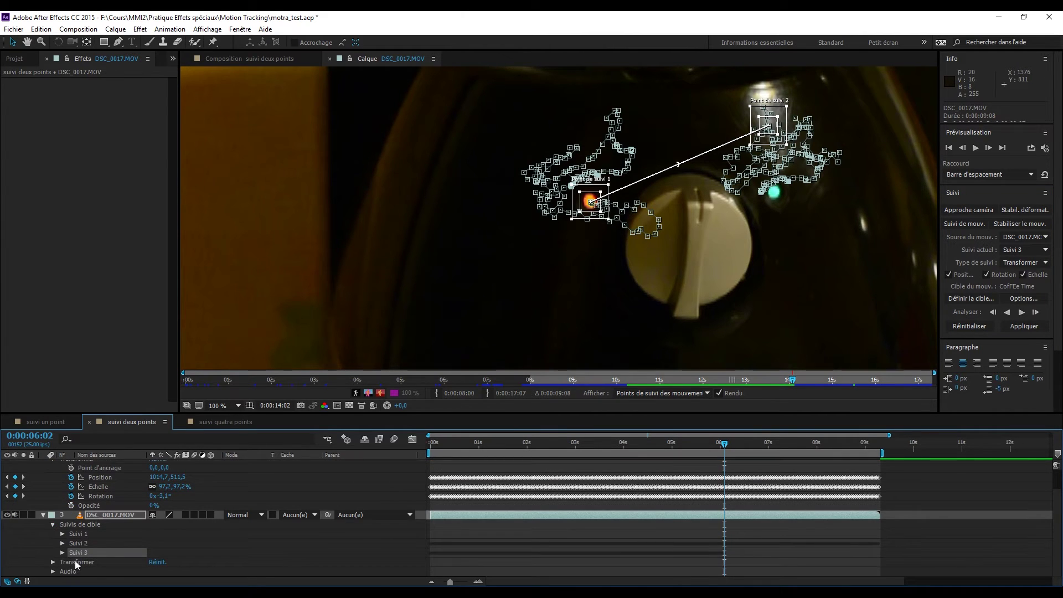
click(77, 554)
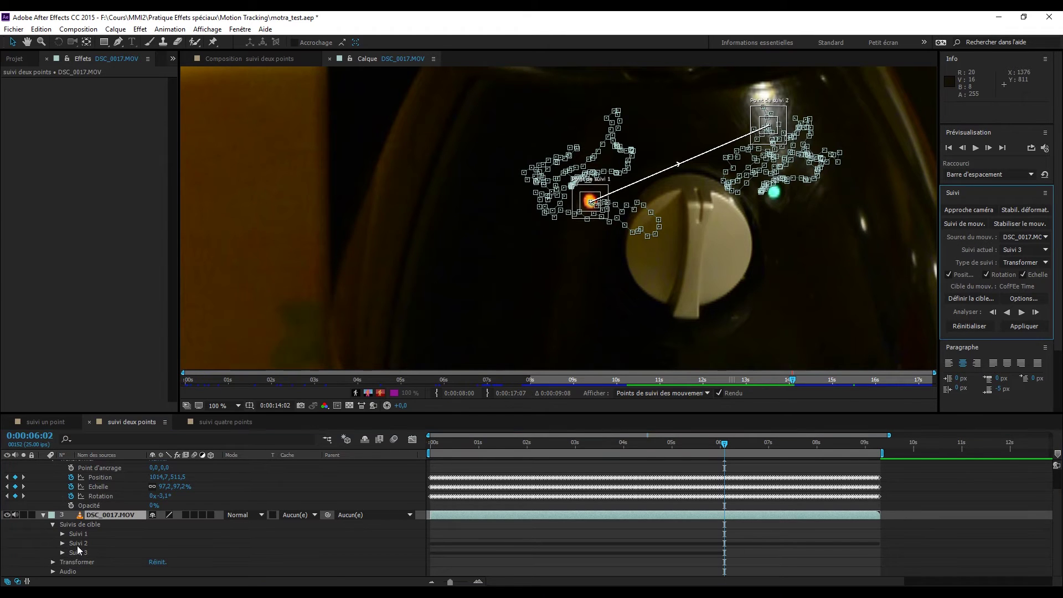
key(Delete)
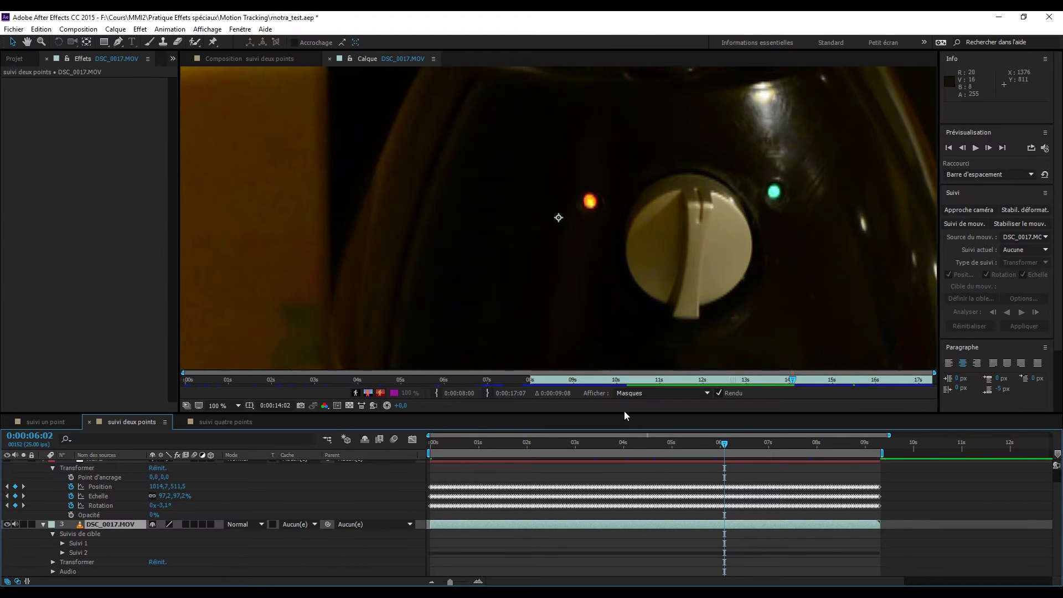
Return to the first frame, load Suivi 2 as the current track and collapse the DSC_0017.MOV layer
key(Home)
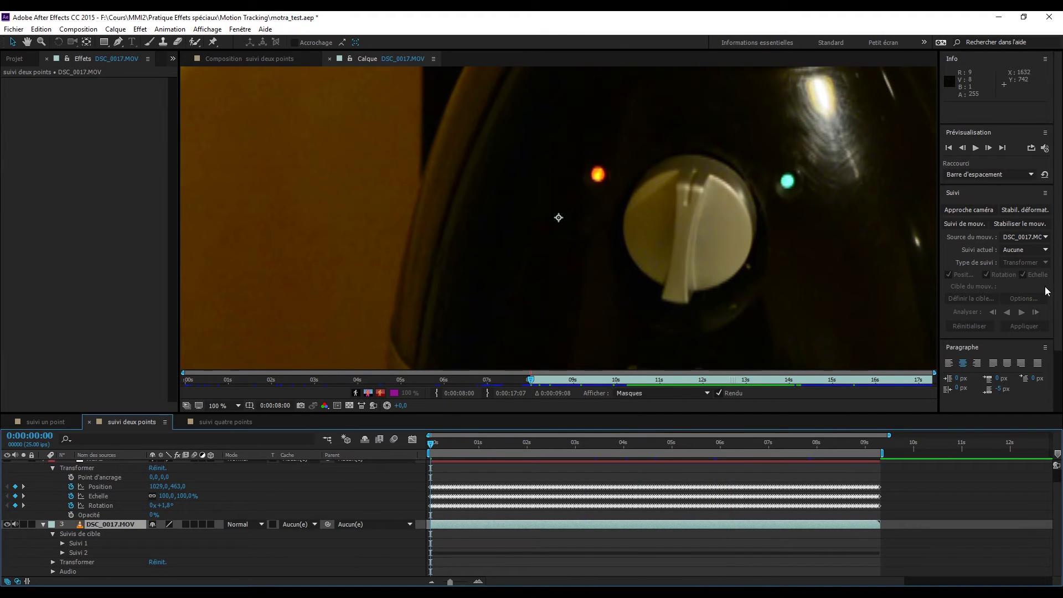
click(1033, 251)
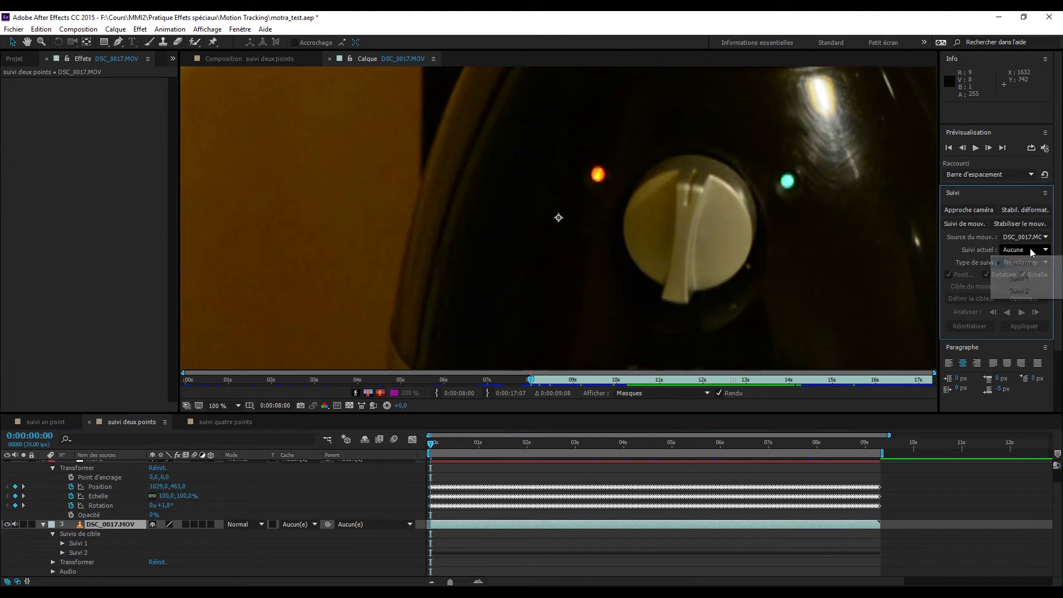
click(1027, 291)
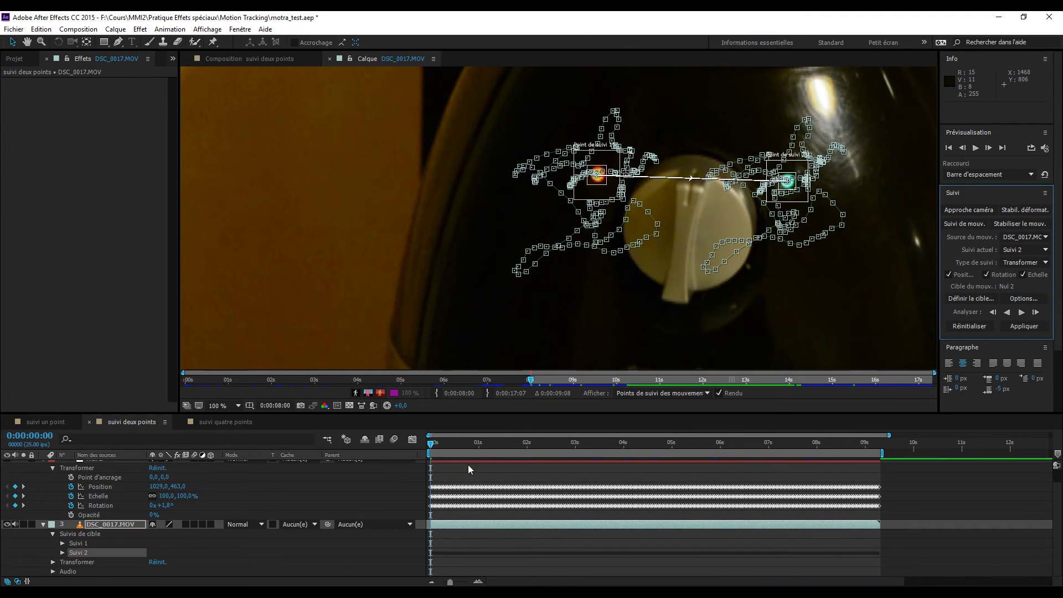
mouse_move(433, 443)
mouse_down()
mouse_move(879, 474)
mouse_move(427, 463)
mouse_up()
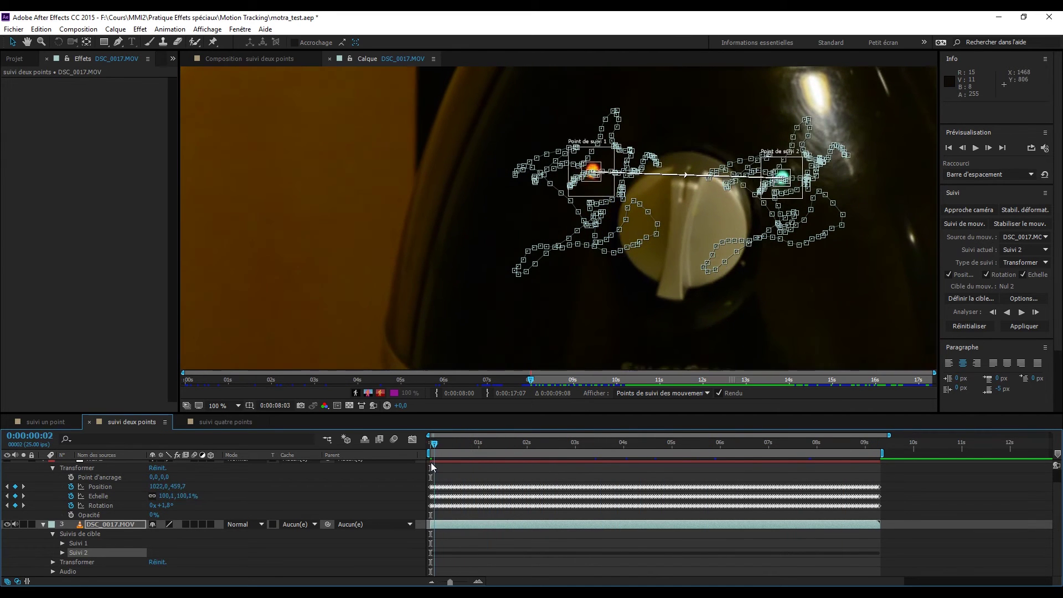
click(44, 524)
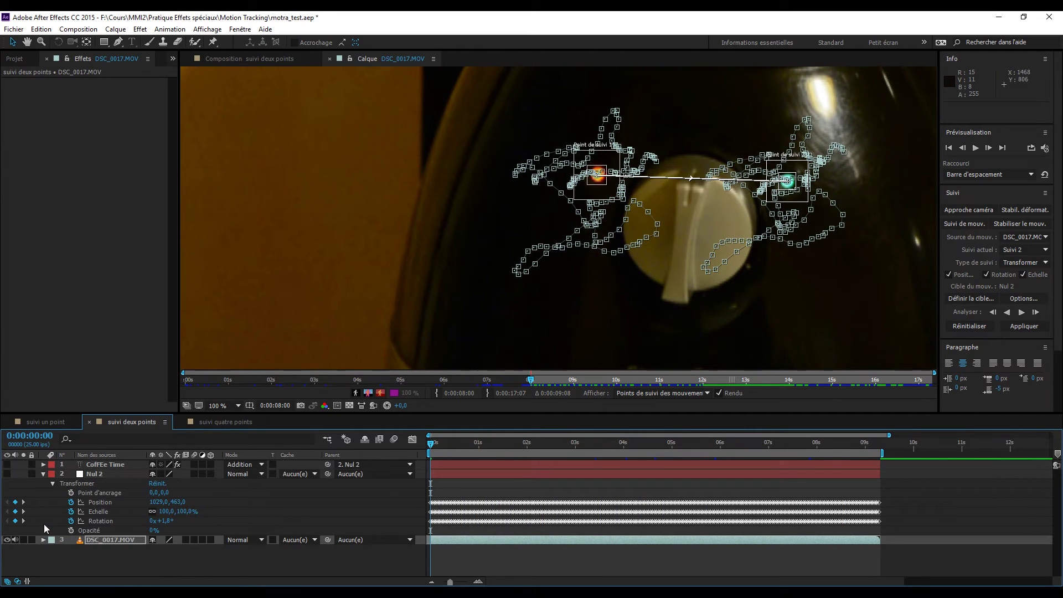
Add a new null object above the DSC_0017.MOV layer and rename it Suivi
right_click(78, 558)
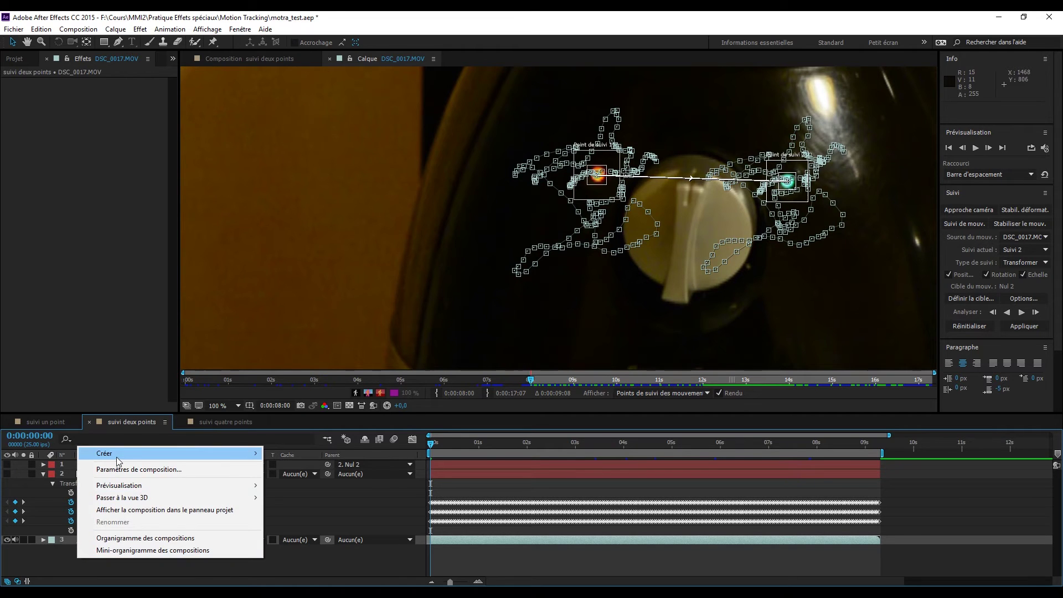
mouse_move(166, 453)
click(310, 518)
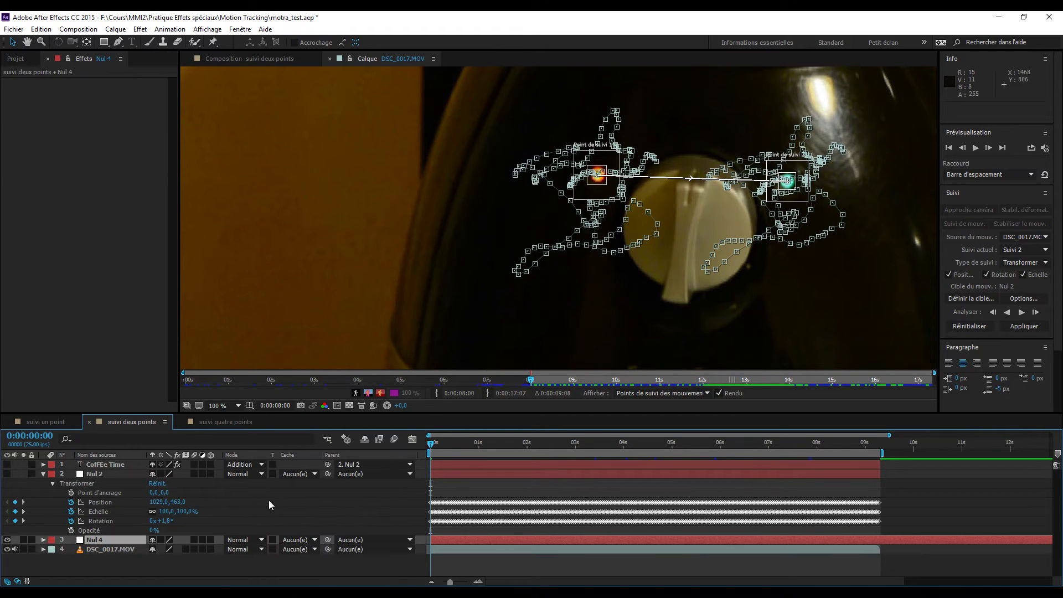
double_click(103, 540)
right_click(102, 540)
click(118, 533)
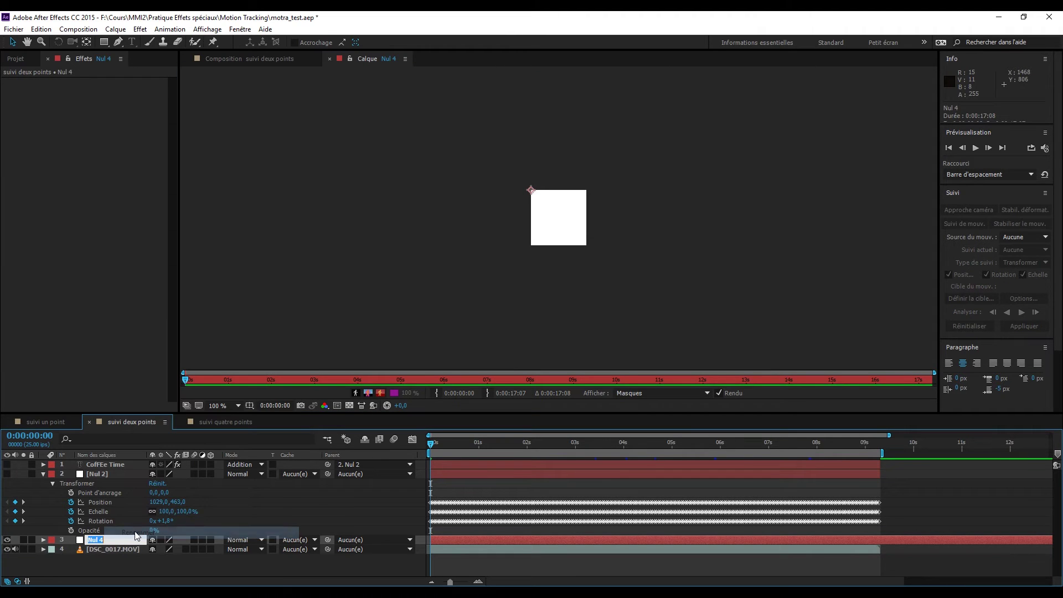
text(su)
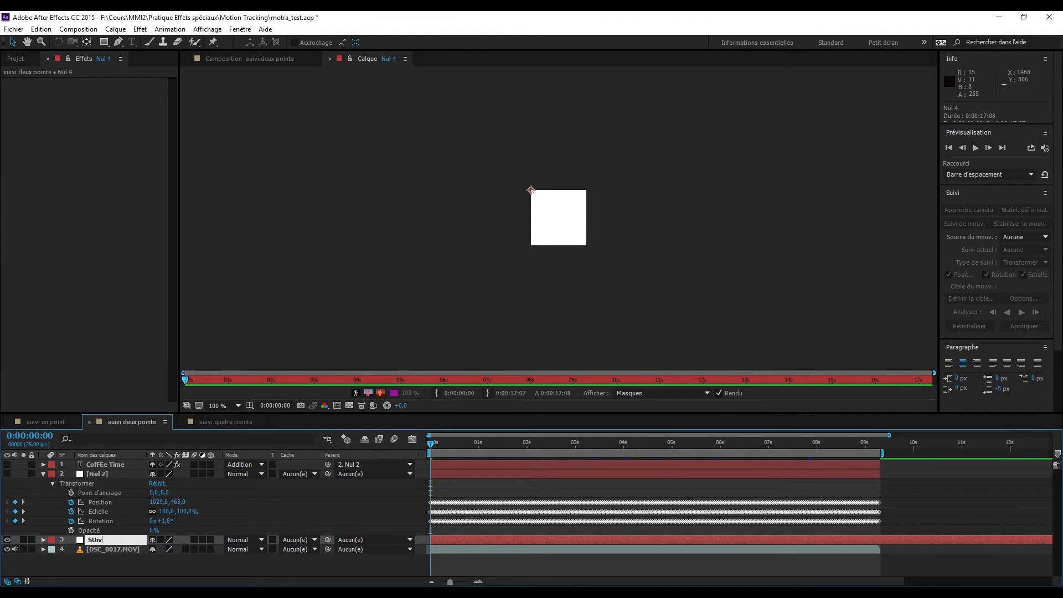
key(BackSpace)
key(BackSpace)
key(BackSpace)
key(BackSpace)
key(Return)
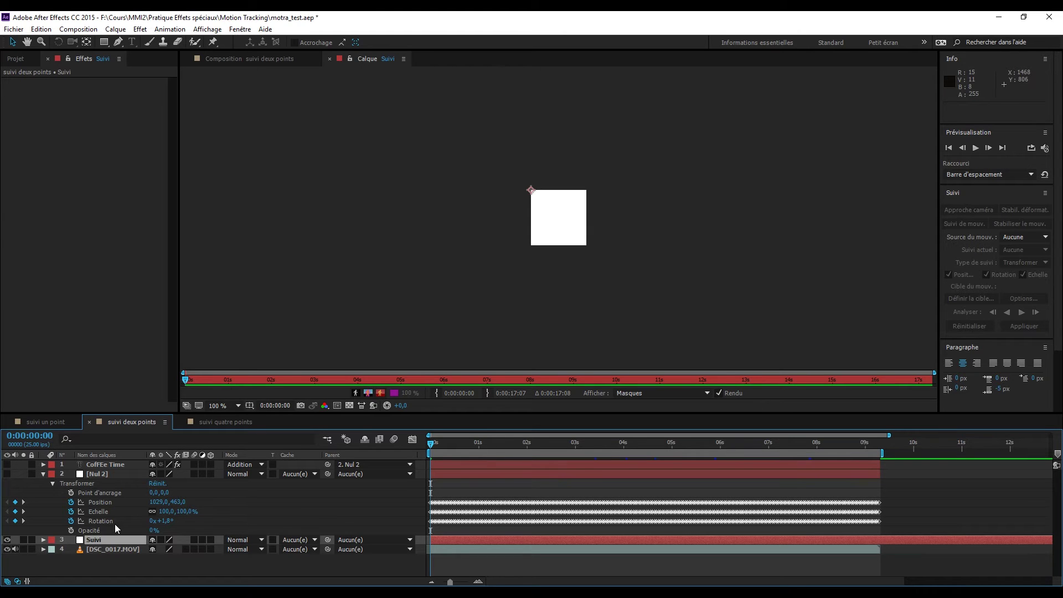
Reopen motion tracking on the DSC_0017.MOV layer and choose Suivi 2 as the current track
click(271, 58)
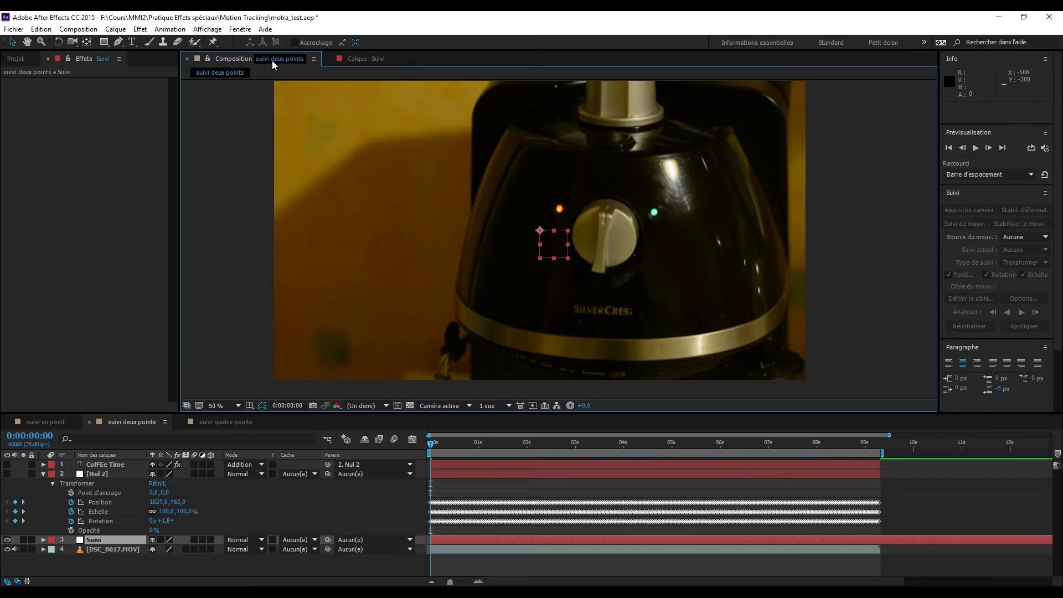
click(122, 549)
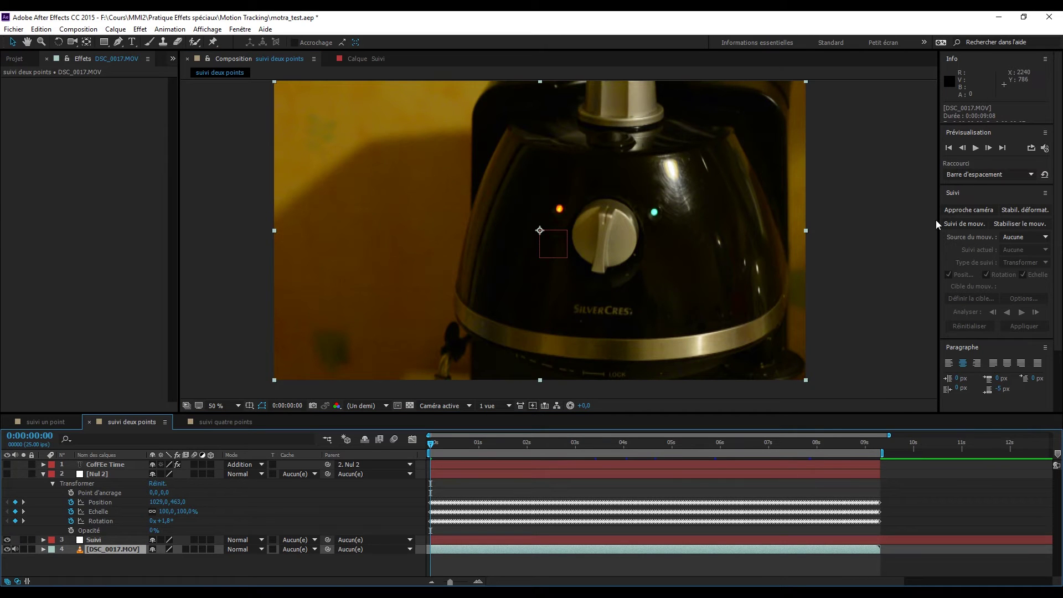
click(1018, 240)
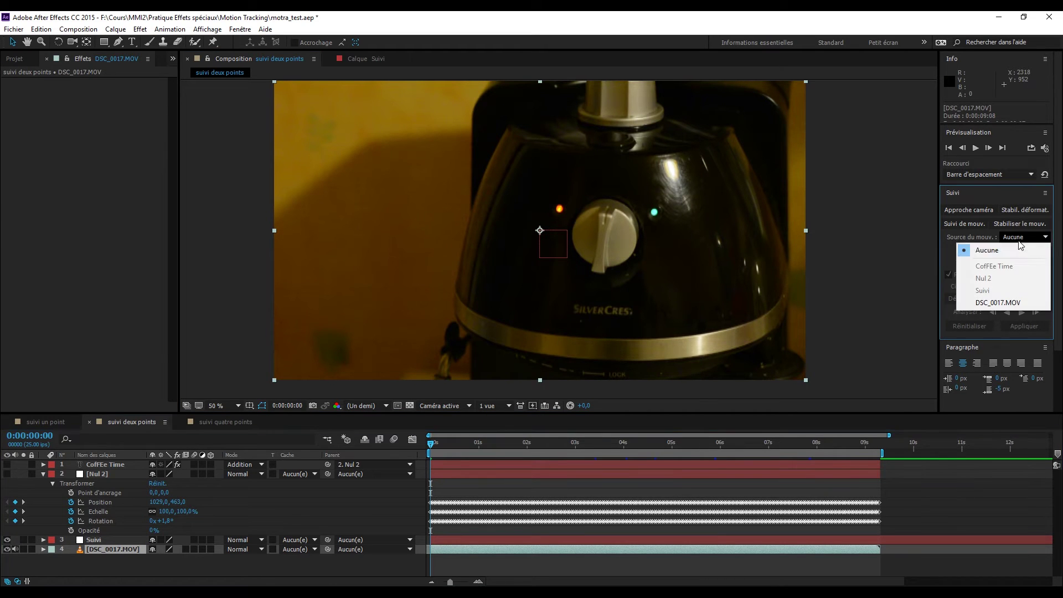
click(967, 226)
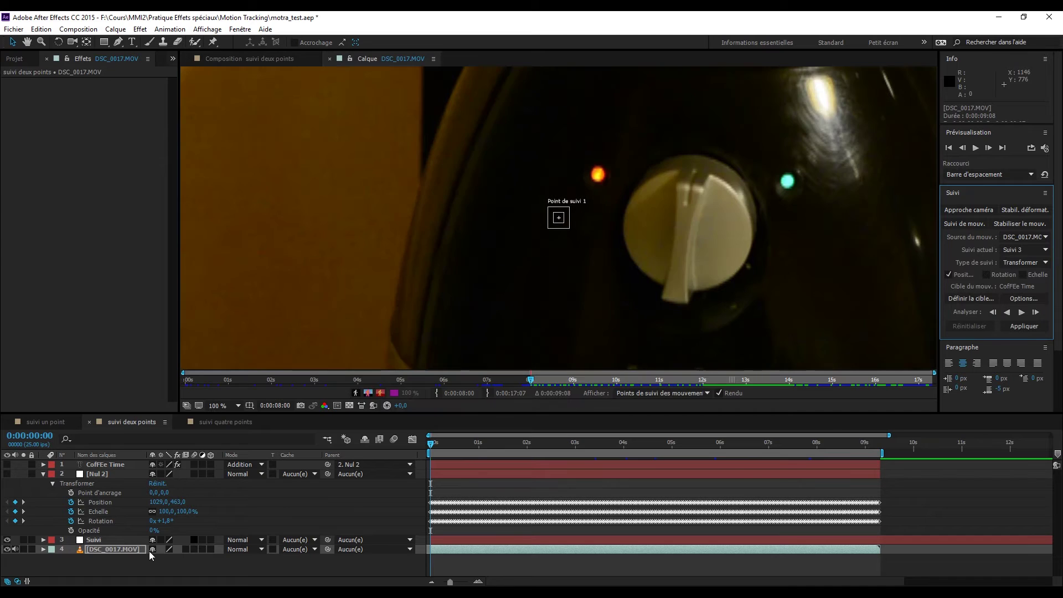
click(1015, 250)
click(1012, 291)
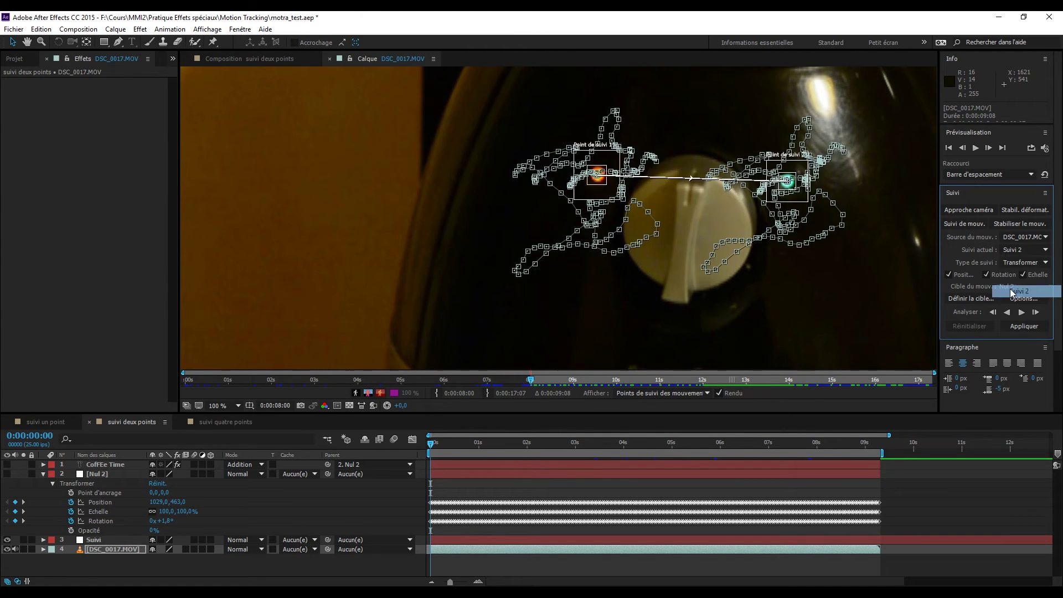
Set the Suivi null as the motion target and apply the Suivi 2 tracking data in X and Y
click(977, 299)
click(190, 55)
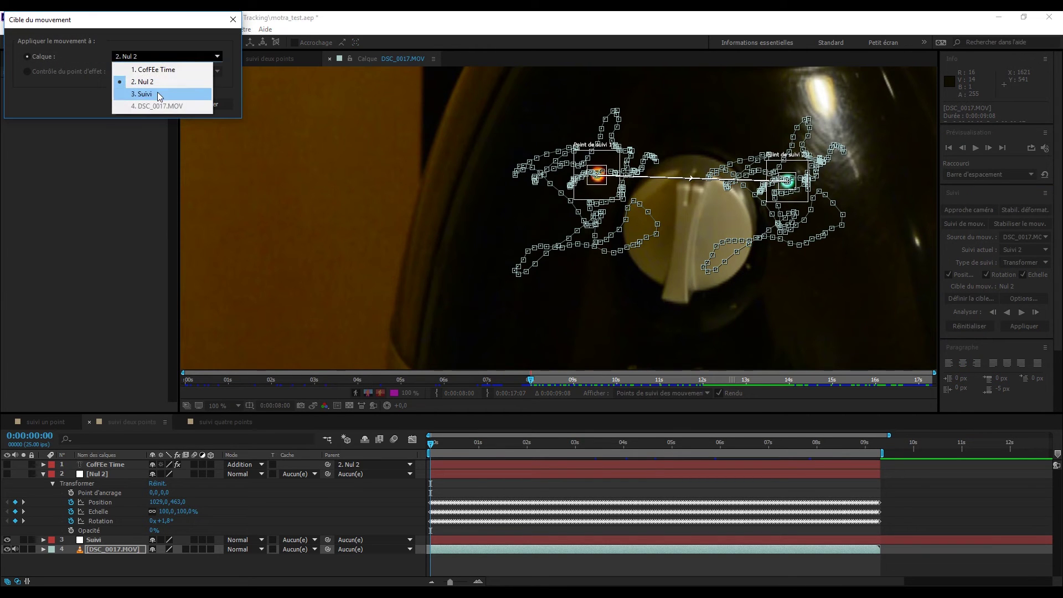
click(205, 94)
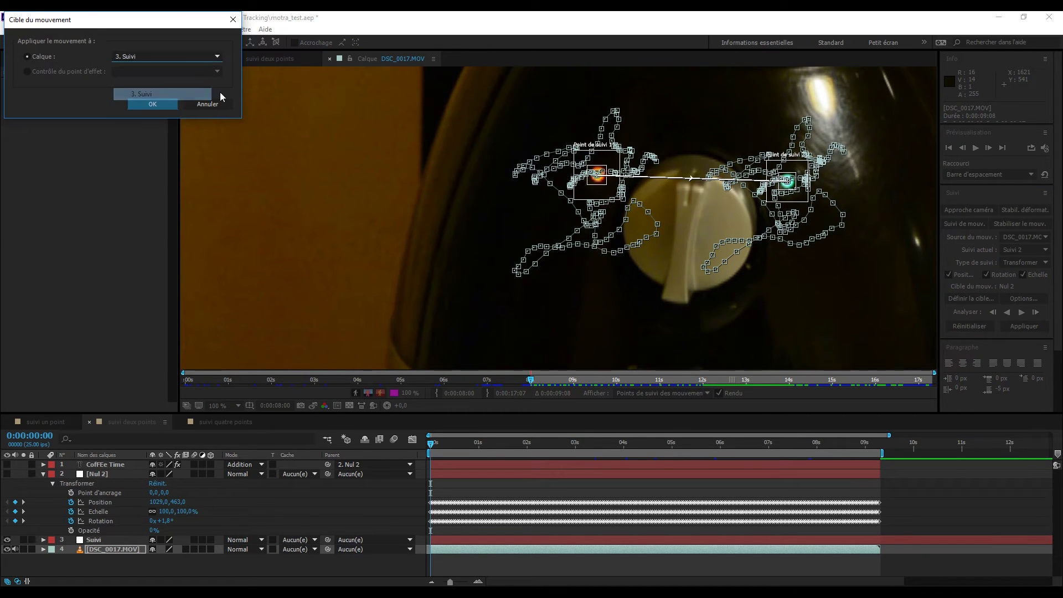
click(146, 105)
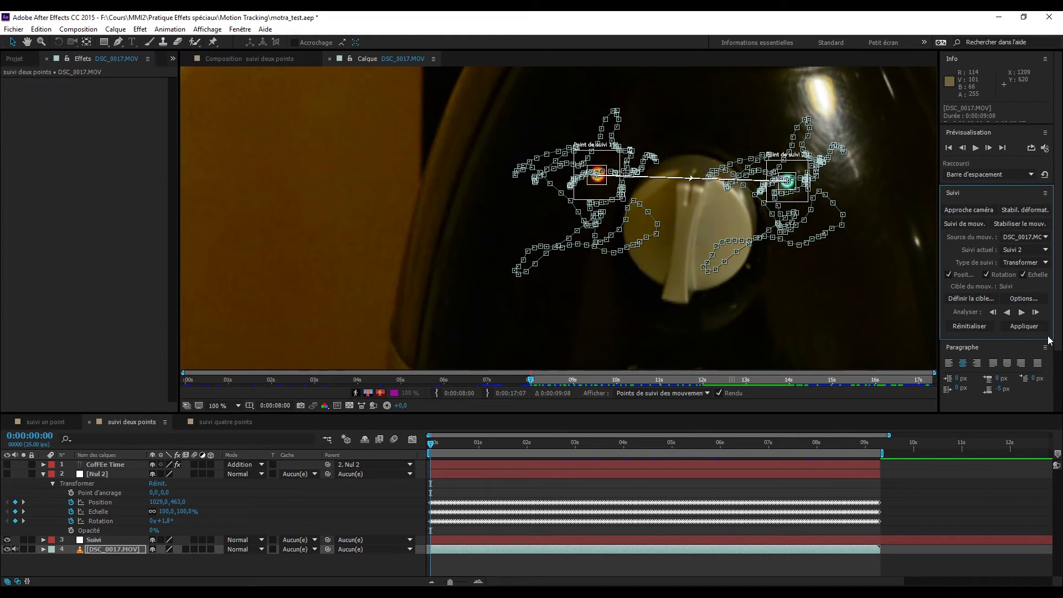
click(1011, 326)
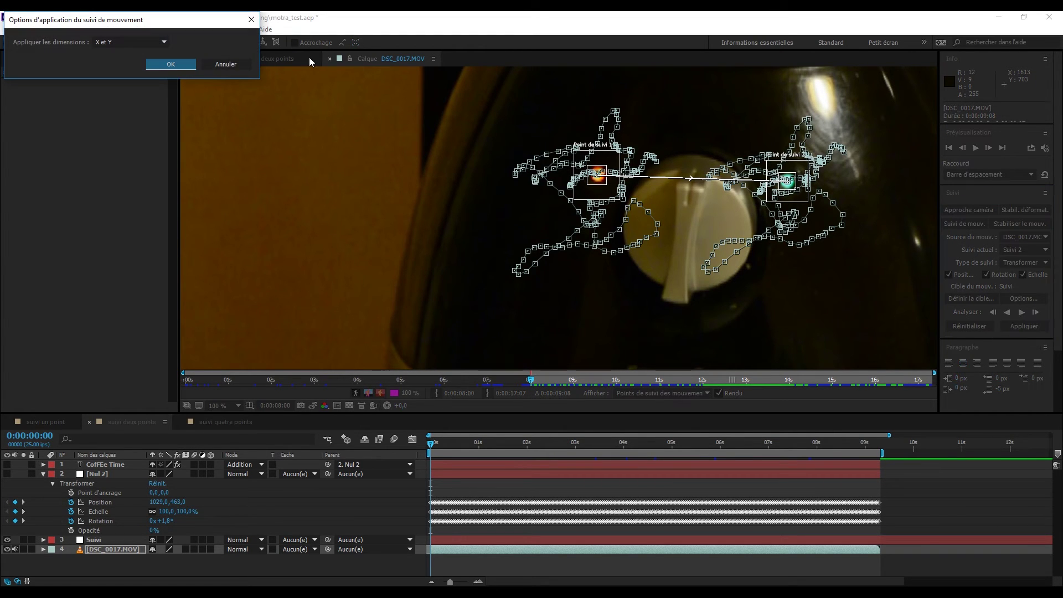
click(165, 64)
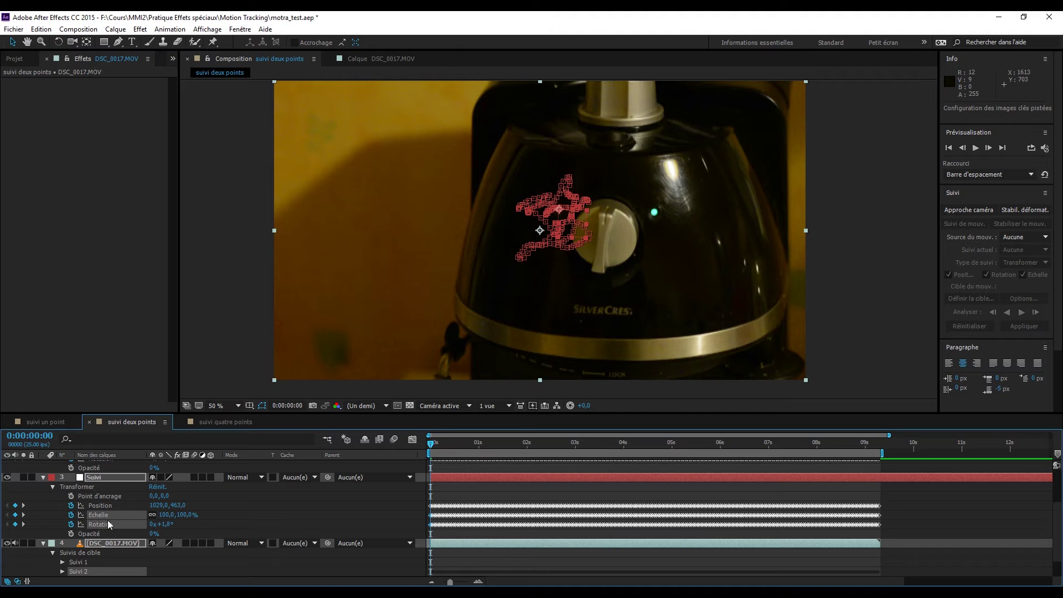
Preview the tracked motion of the Suivi null and collapse the properties of the Suivi and DSC_0017.MOV layers
key(space)
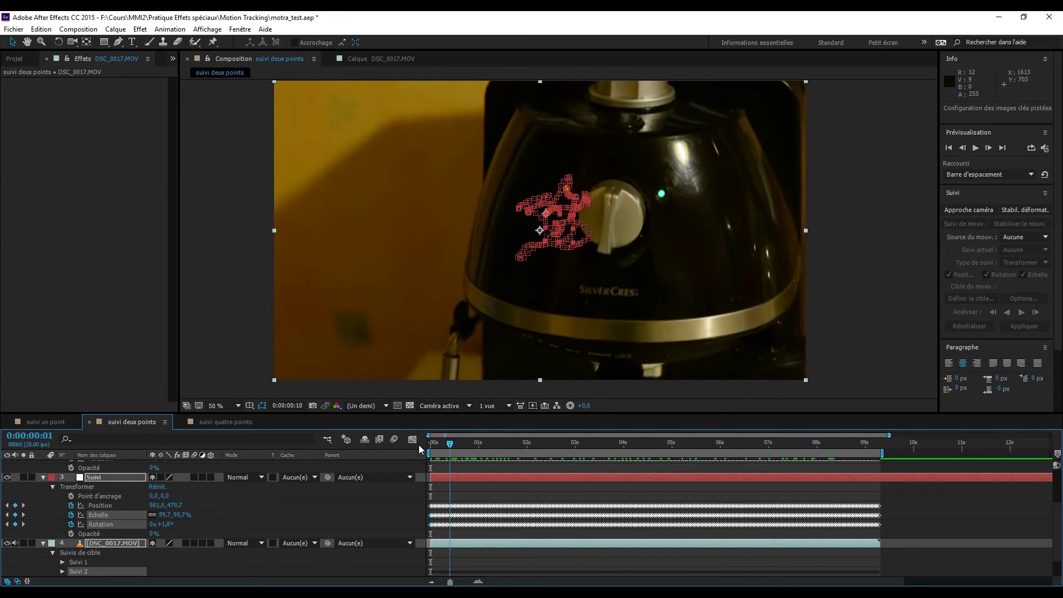
key(space)
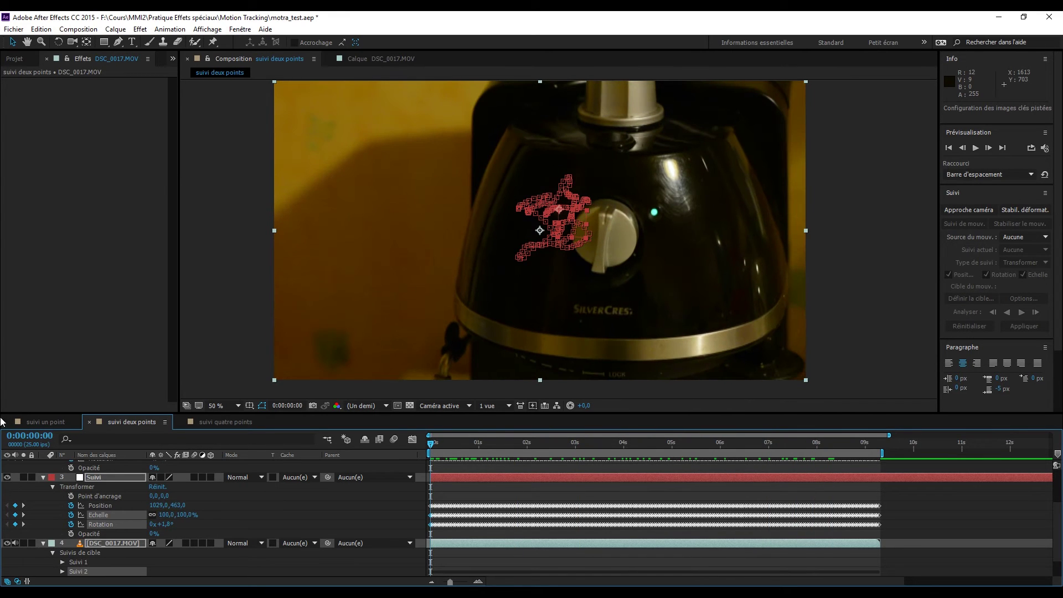
click(43, 477)
click(43, 472)
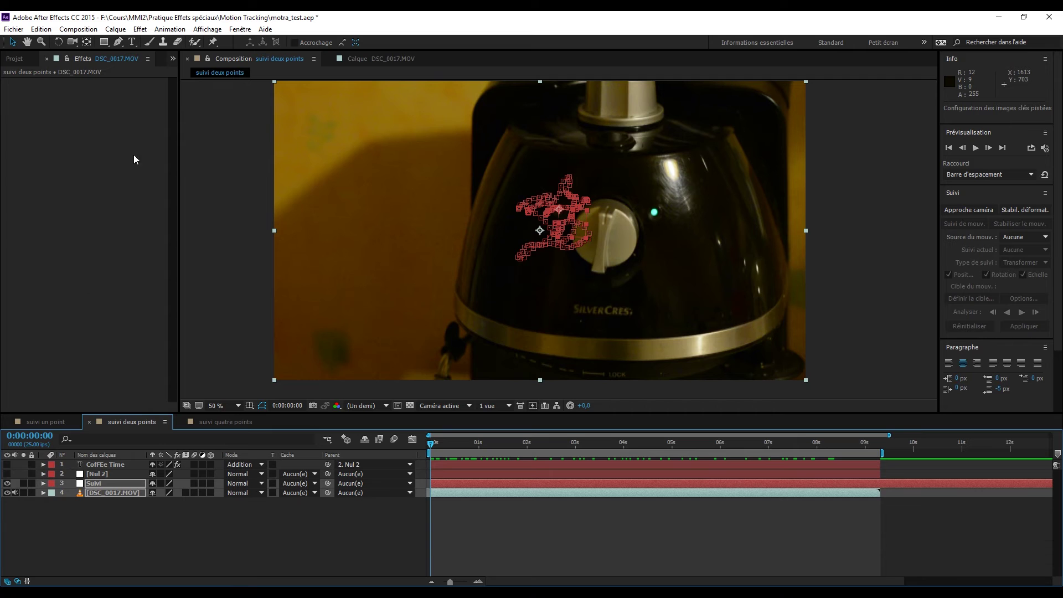
Add the text Coffee Time above the appliance's knob and rotate it slightly clockwise to line up with the two lights
click(135, 42)
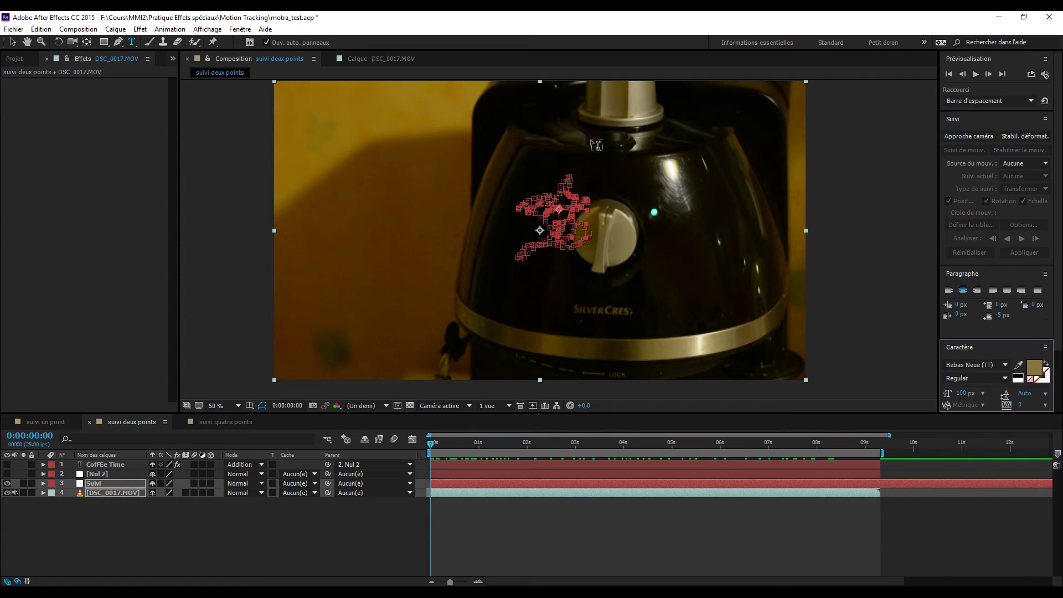
click(597, 183)
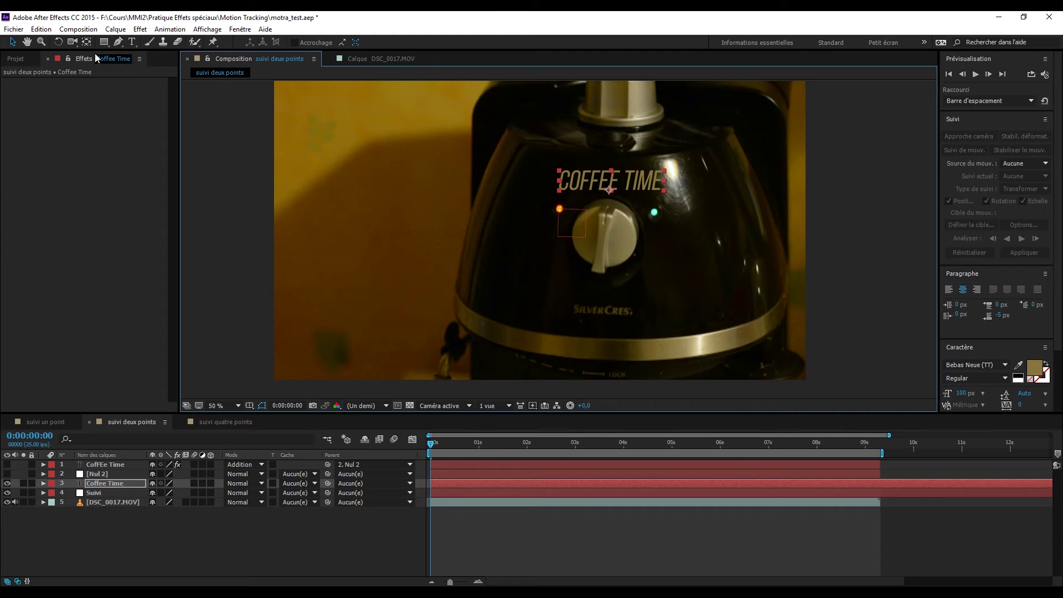
click(666, 194)
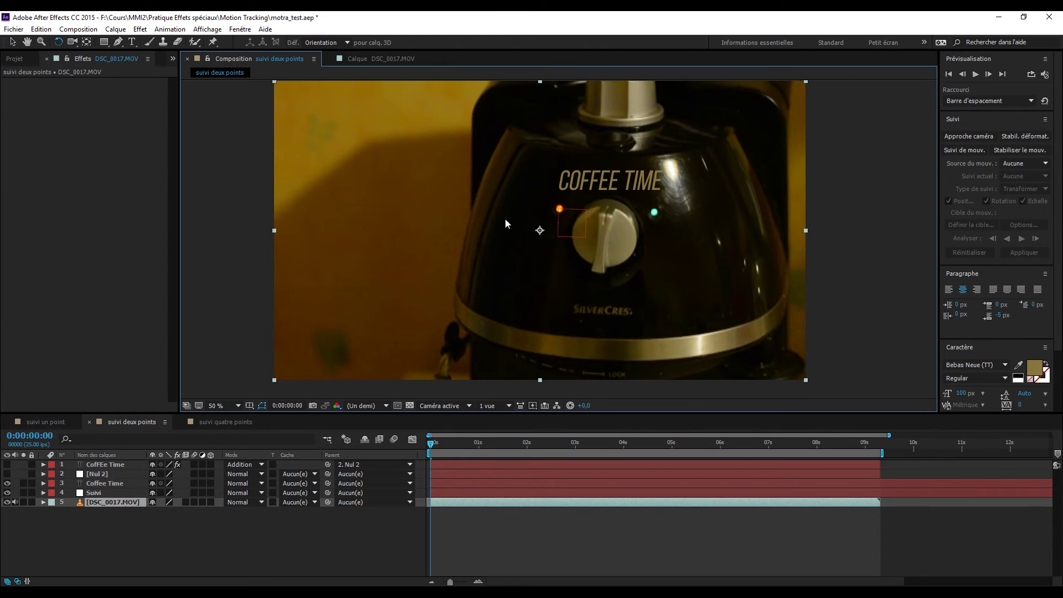
click(121, 466)
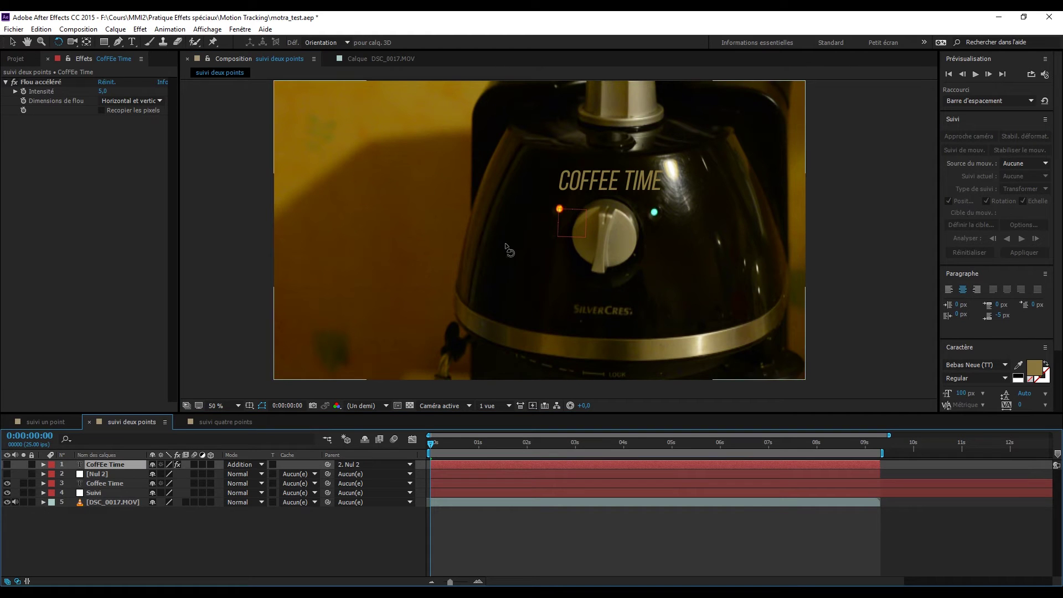
click(617, 191)
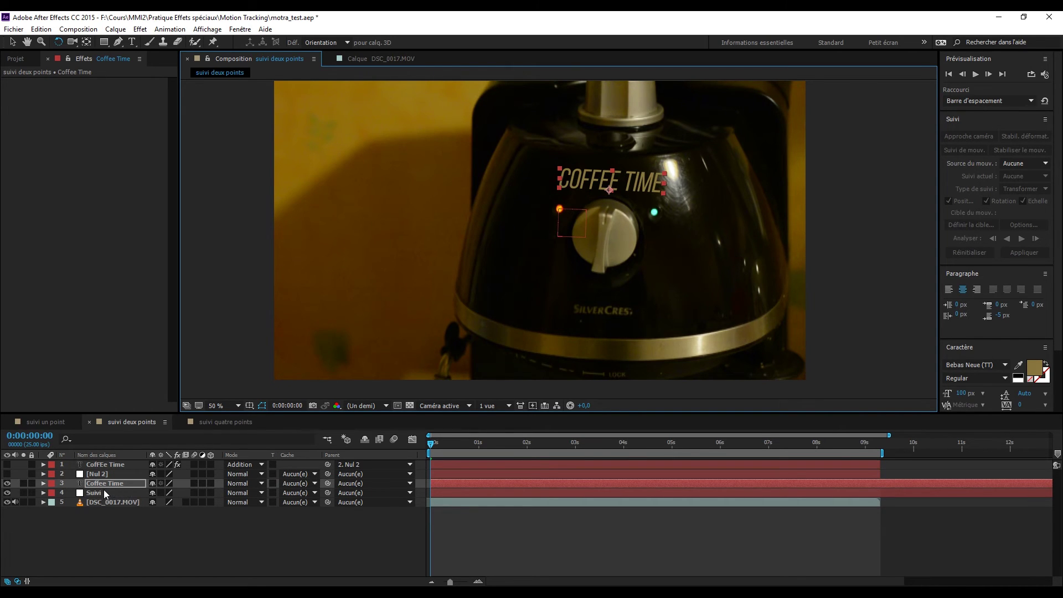
Parent the new Coffee Time text layer to the Suivi null and preview how the text follows the footage
click(370, 483)
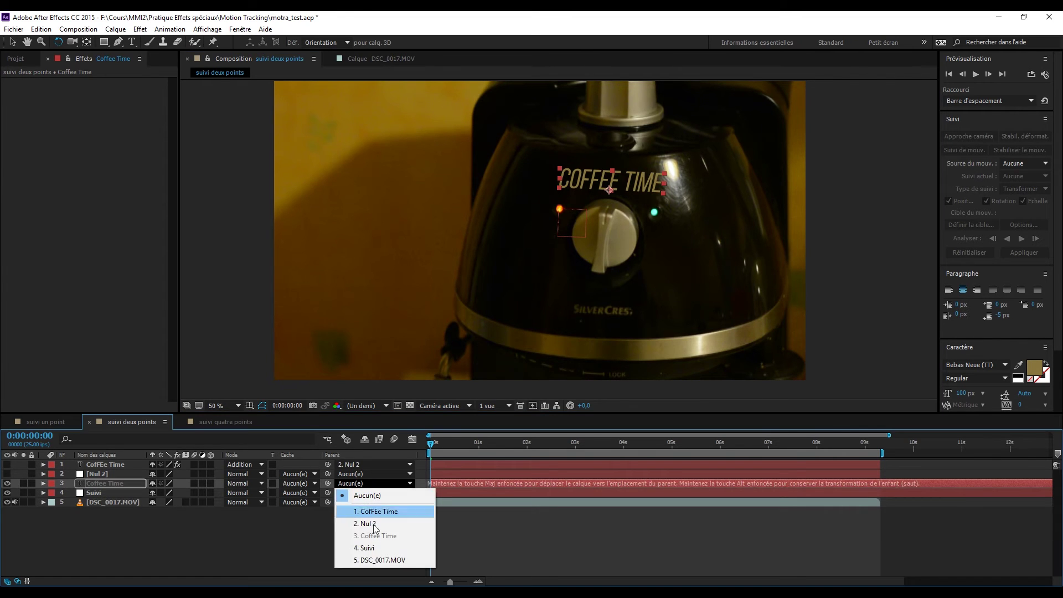
click(373, 546)
drag(440, 440, 505, 455)
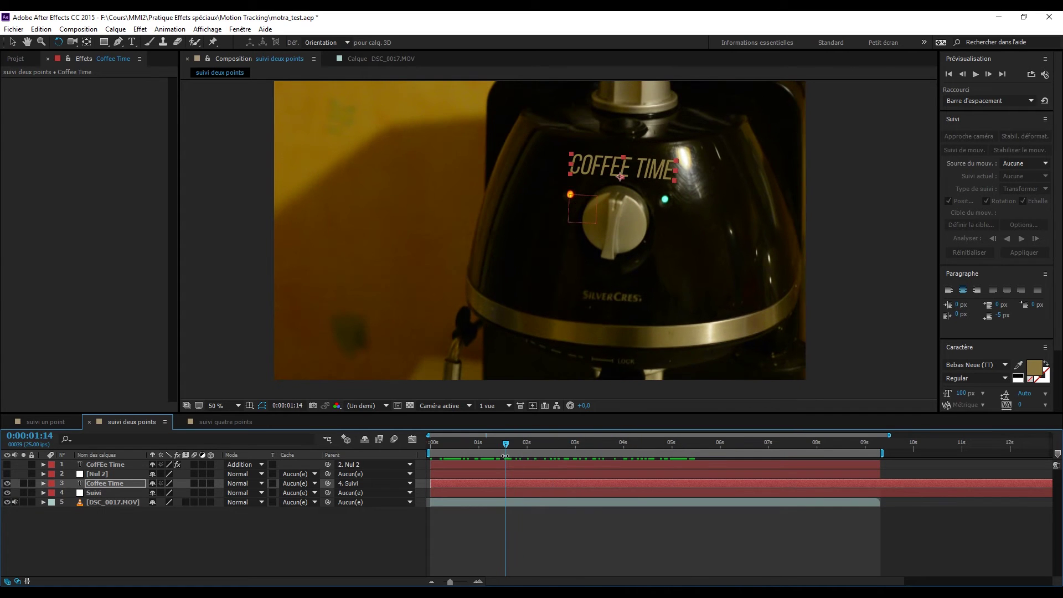
click(977, 74)
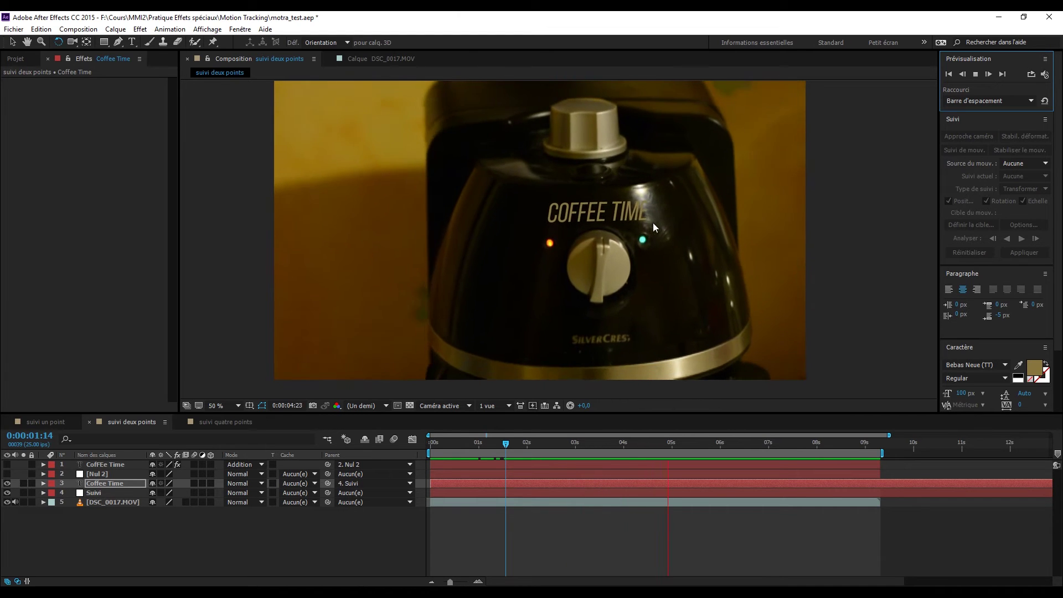
click(976, 75)
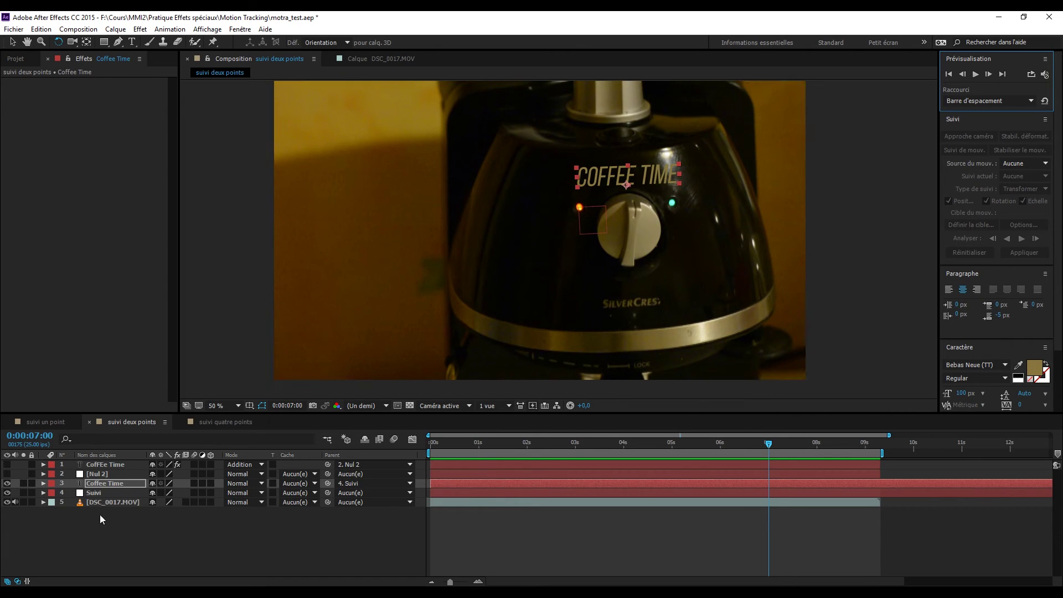
Set the new Coffee Time layer's blending mode to Addition and check the text around 0:00:04:19
click(260, 484)
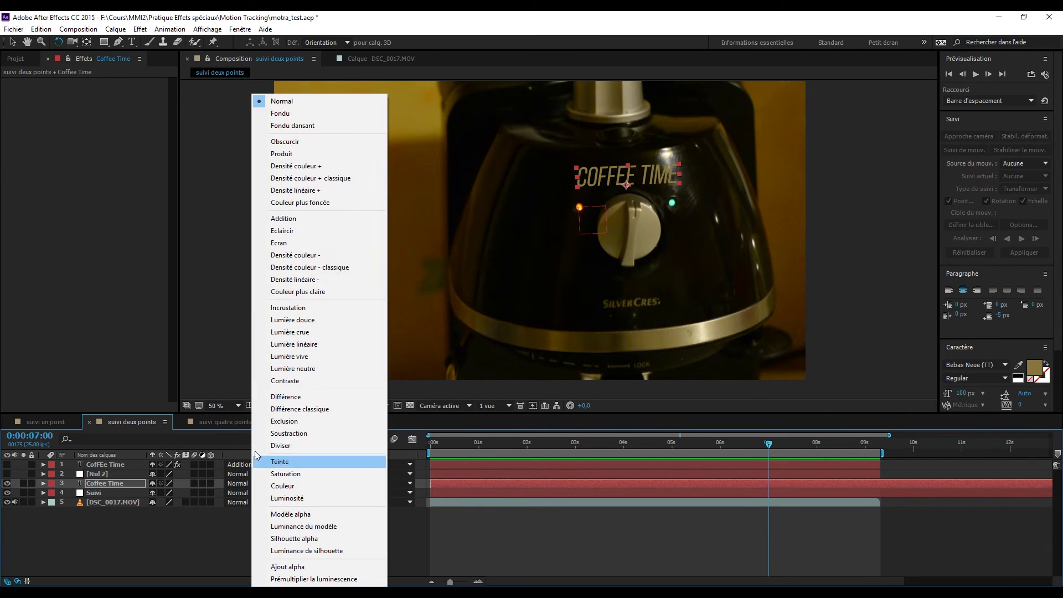
click(306, 219)
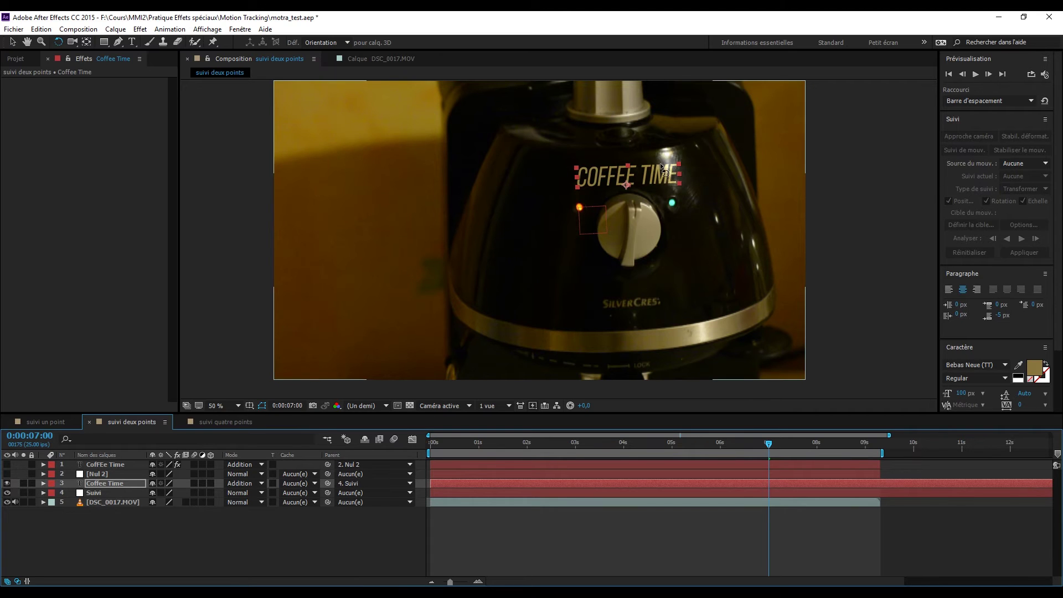
drag(772, 442, 659, 452)
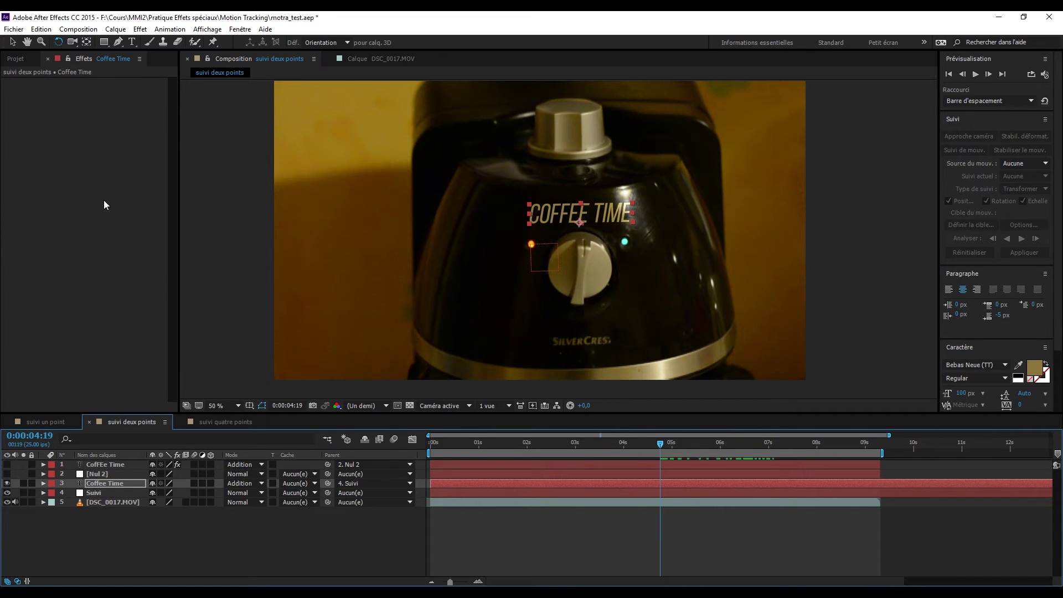
Apply a Flou accéléré effect with an intensity of 3,0 to the Coffee Time text and preview the result
right_click(95, 180)
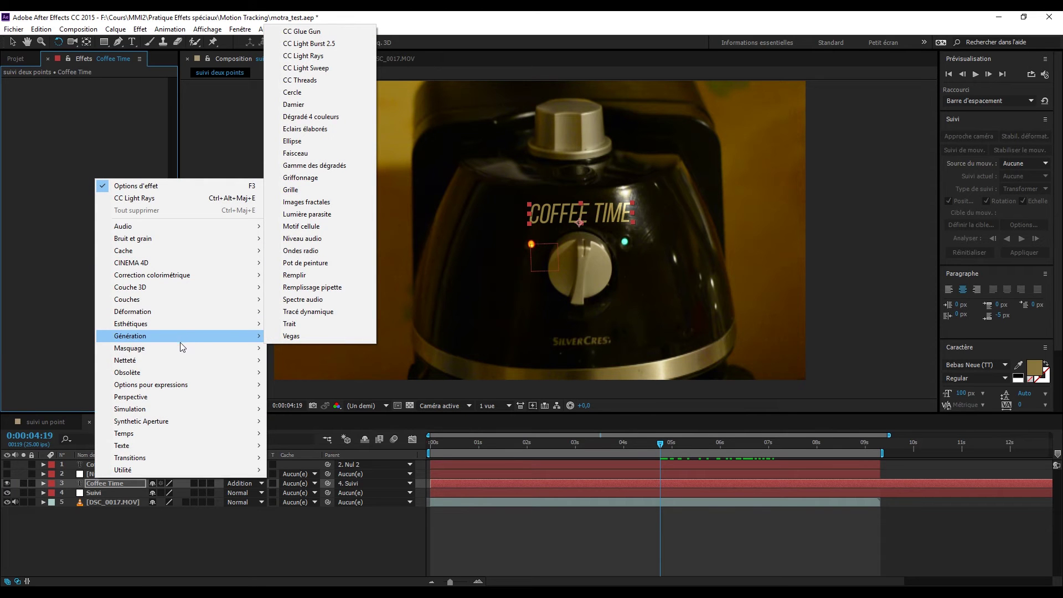
mouse_move(192, 385)
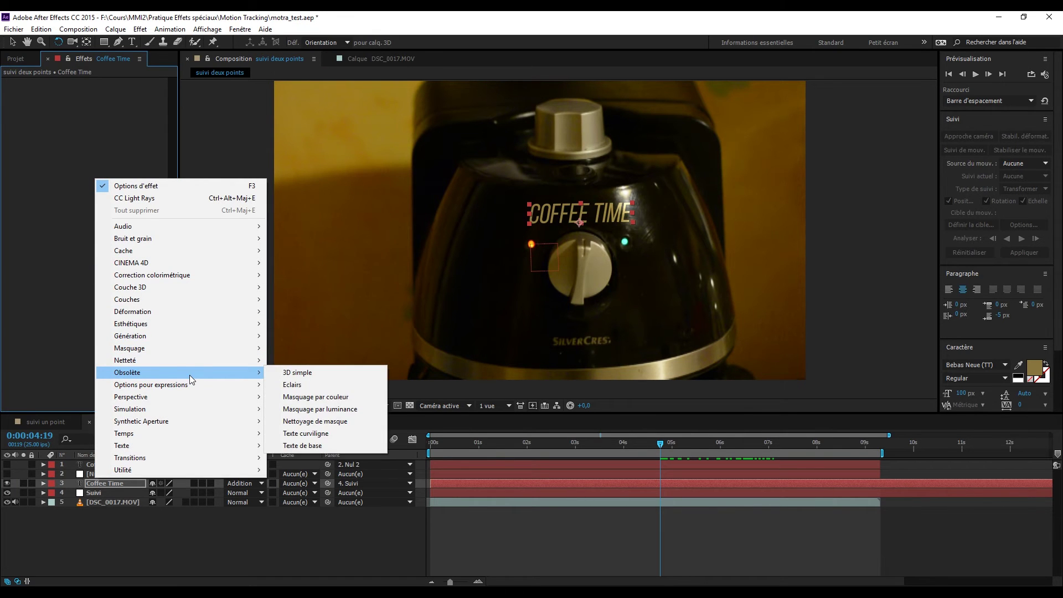
mouse_move(190, 363)
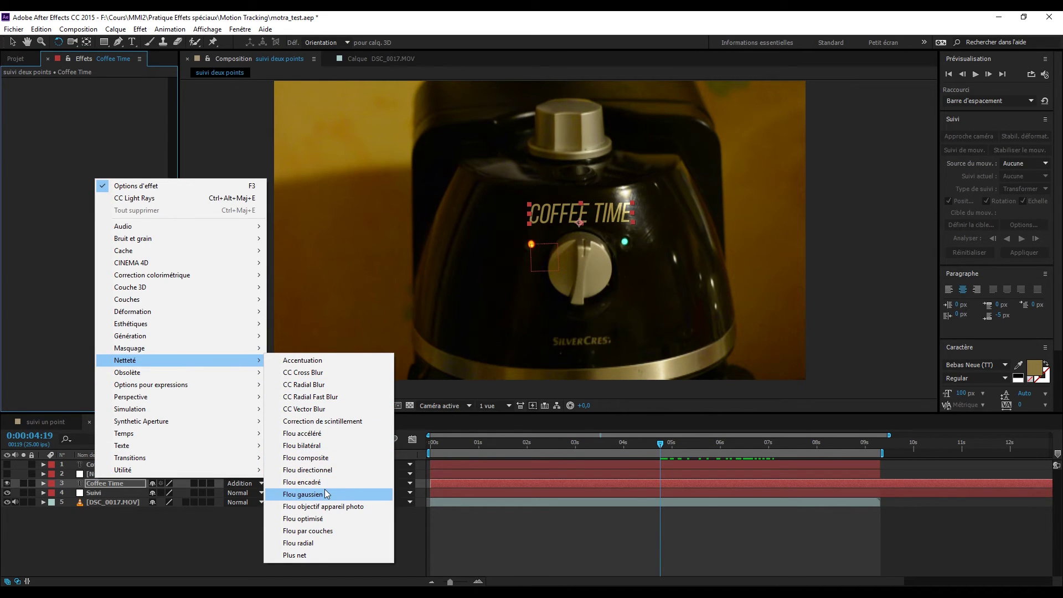
click(323, 437)
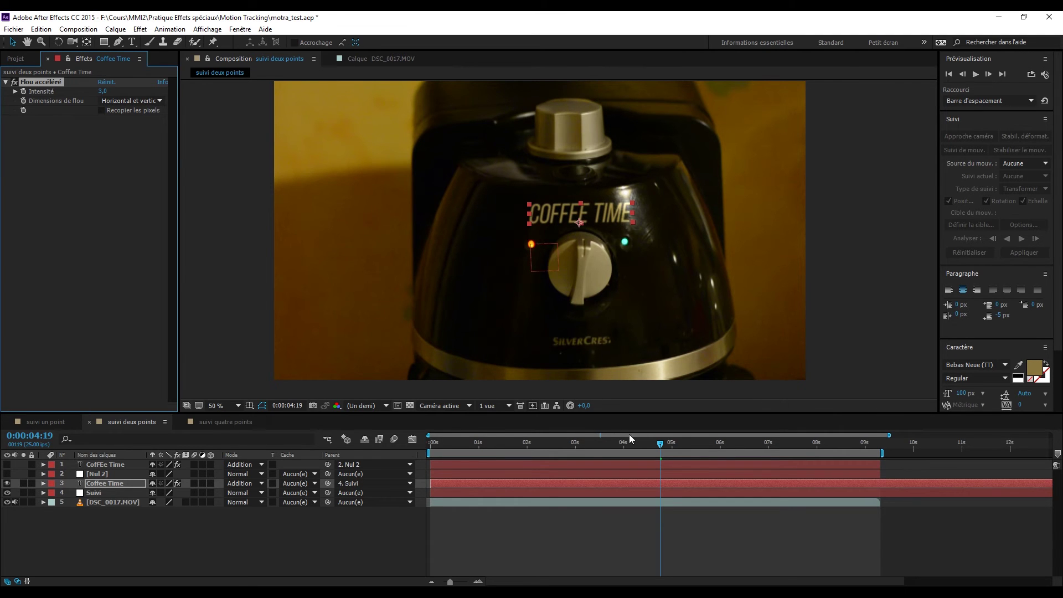
drag(646, 443, 503, 434)
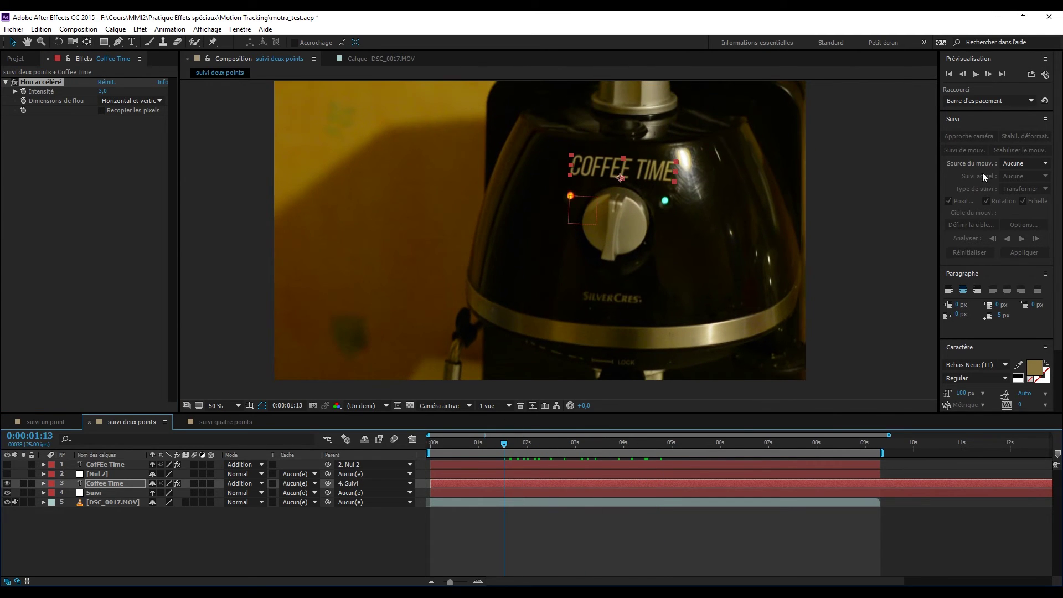
click(976, 74)
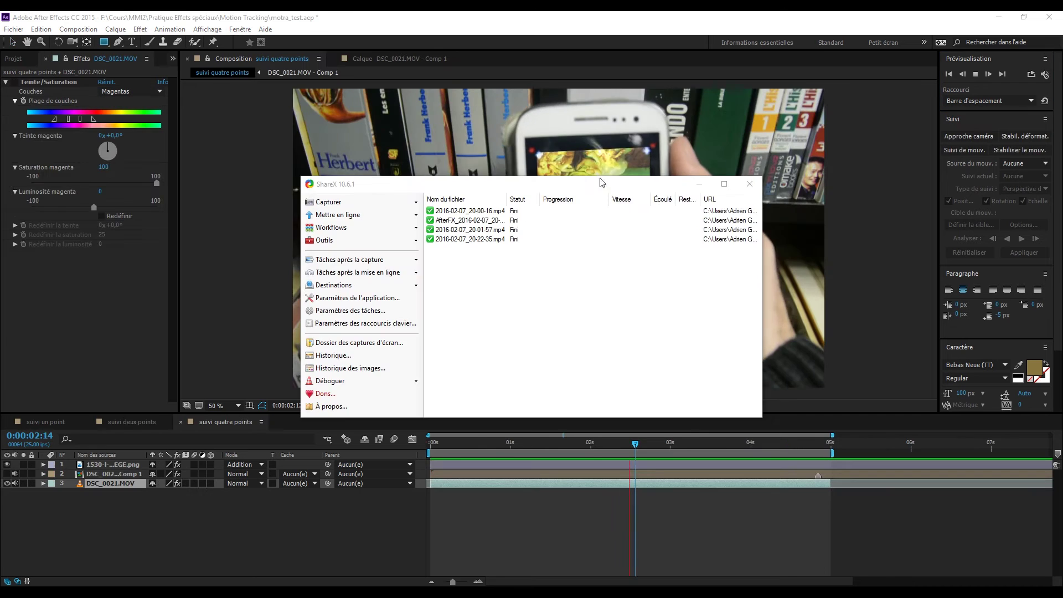
Minimise the ShareX window and examine the effects on the three layers of the suivi quatre points composition
click(696, 184)
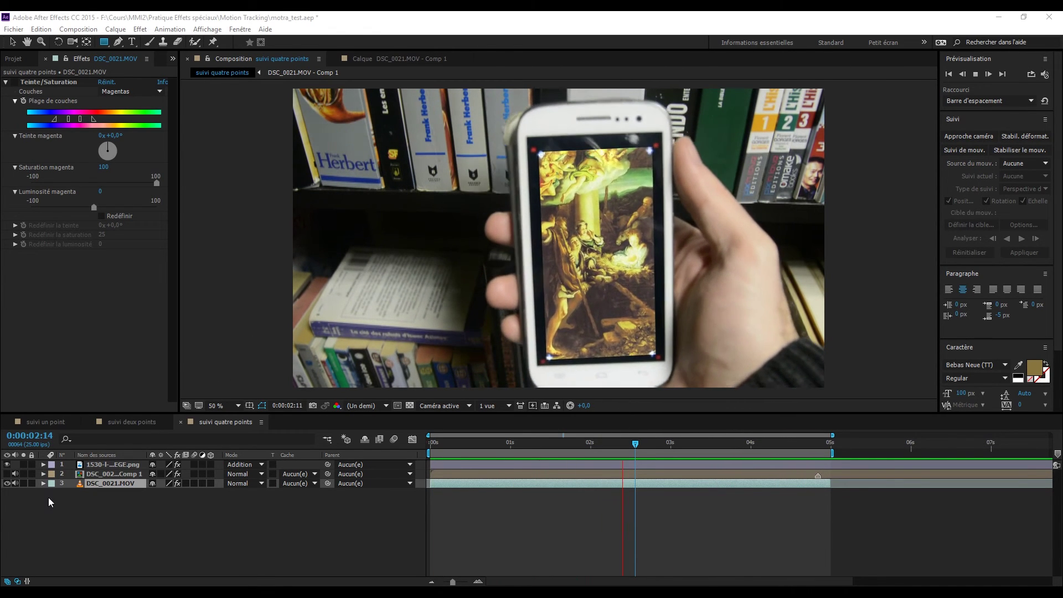
click(89, 464)
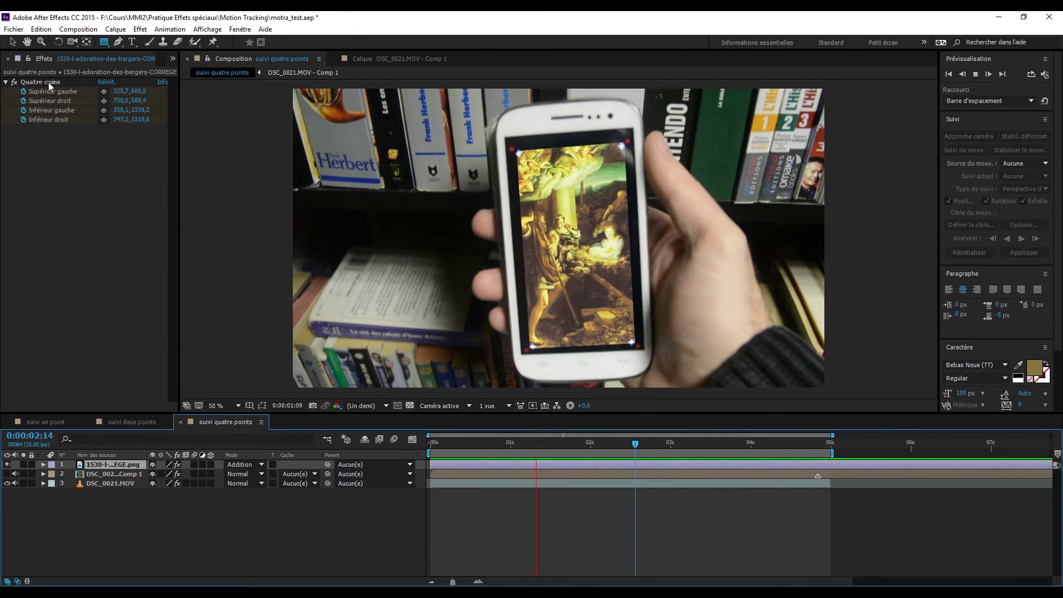
click(48, 82)
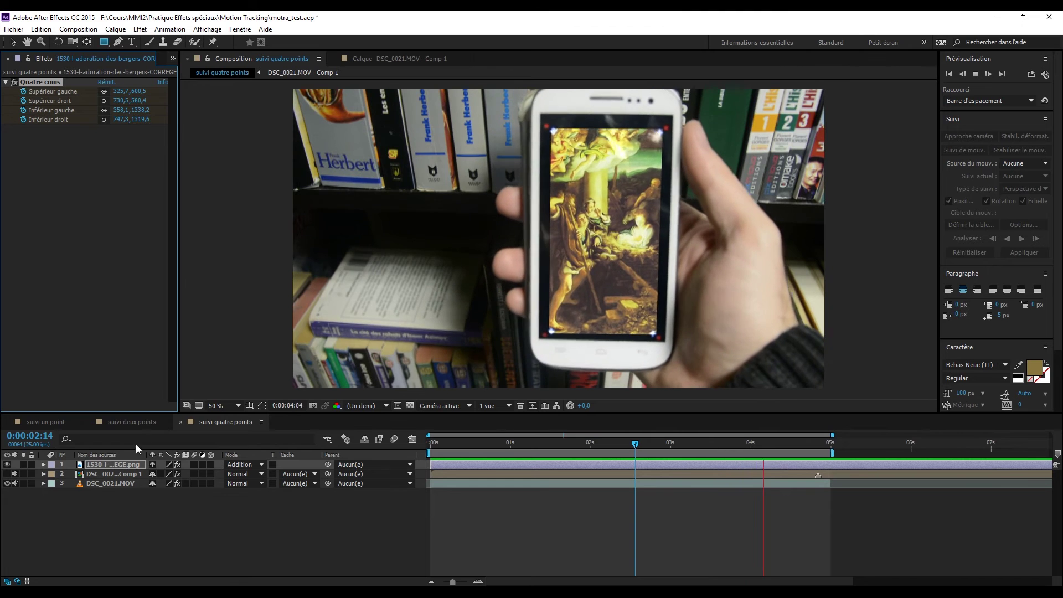
click(108, 482)
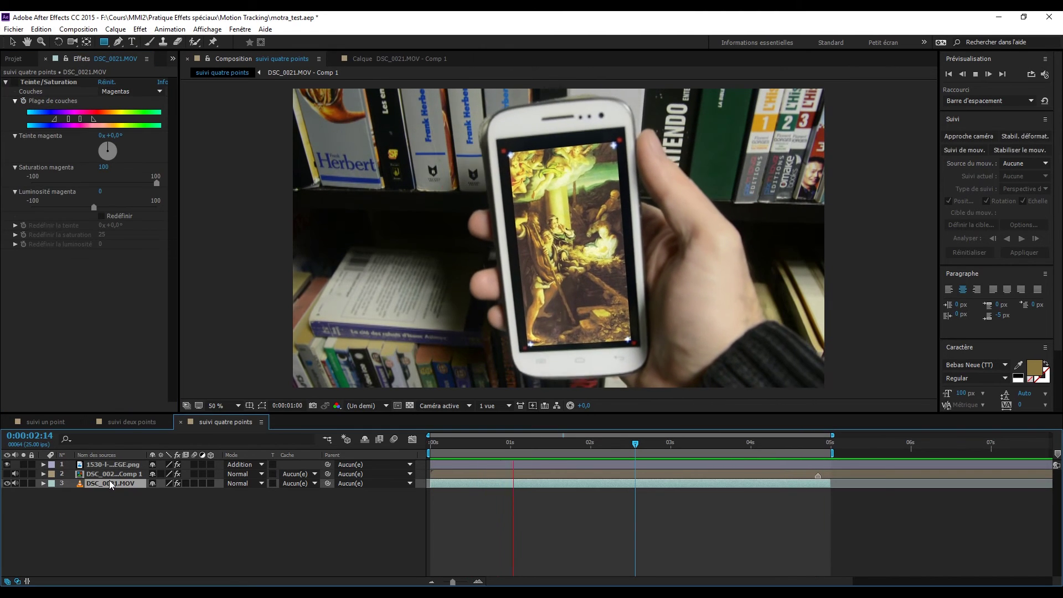
click(107, 474)
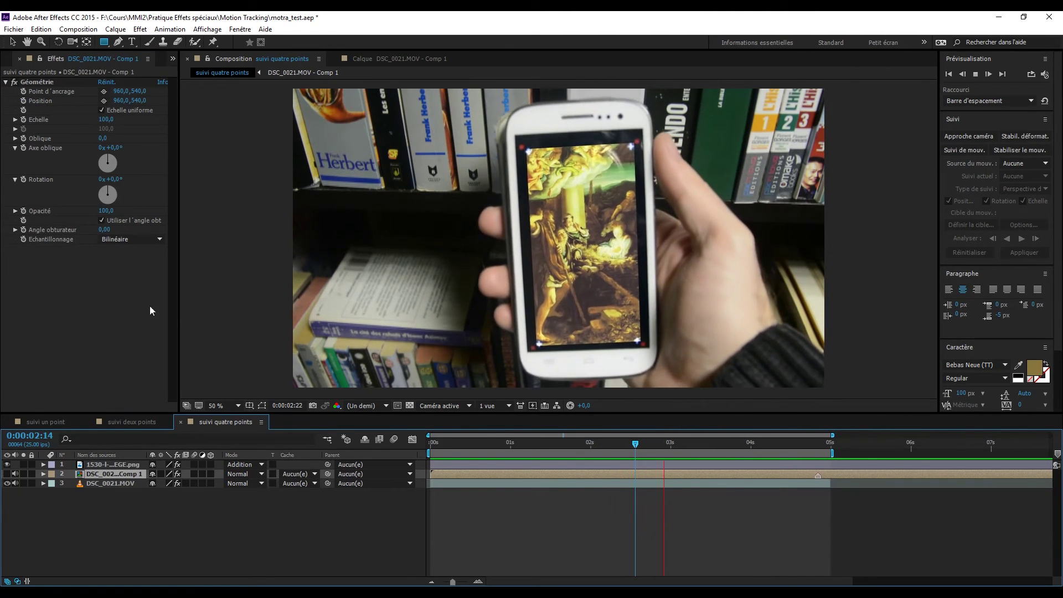
Stop the preview at the first frame, hide the painting's PNG layer and show the DSC_0021.MOV - Comp 1 layer
click(975, 73)
drag(747, 448, 423, 470)
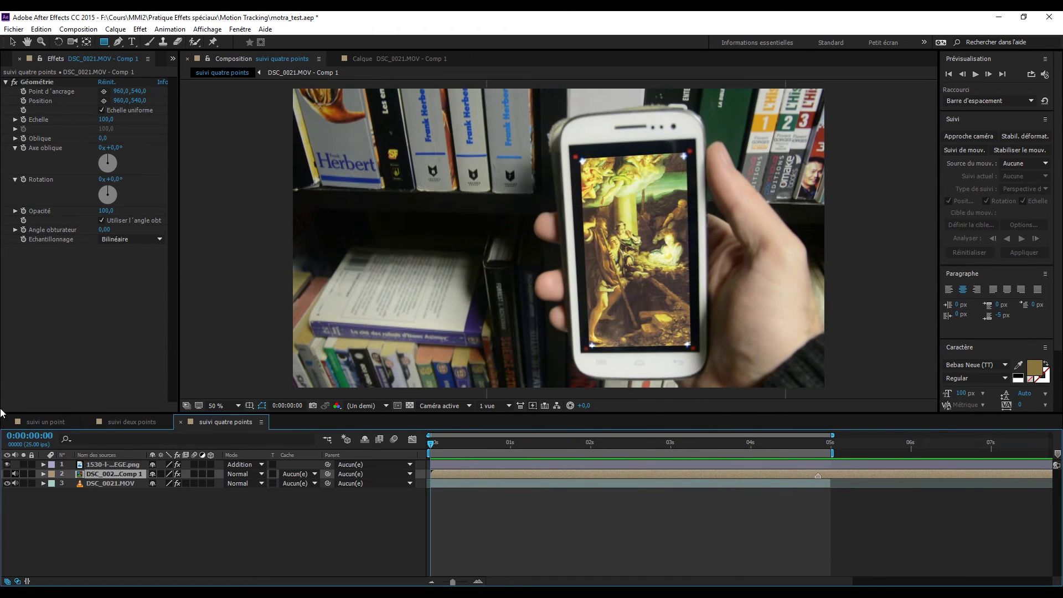
click(7, 464)
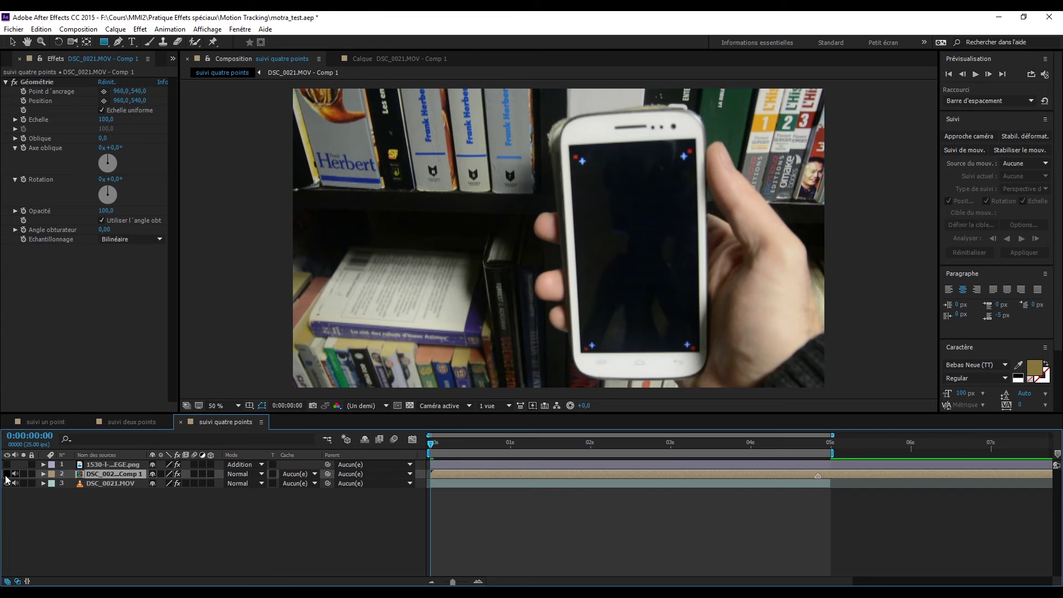
click(7, 473)
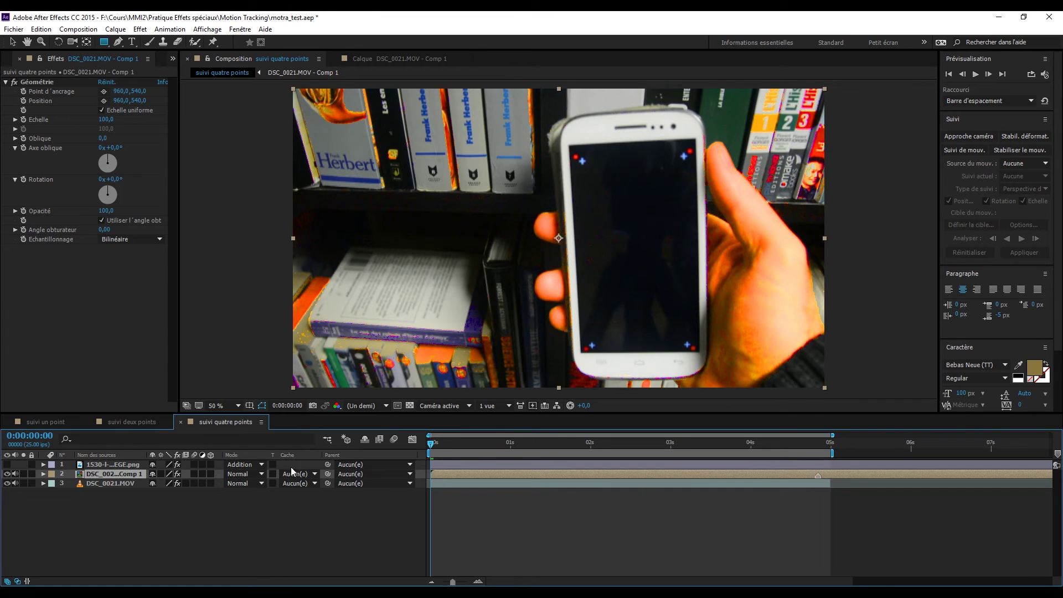
Open the DSC_0021.MOV - Comp 1 precomposition to examine its Teinte/Saturation effect, and return to the suivi quatre points composition
click(120, 482)
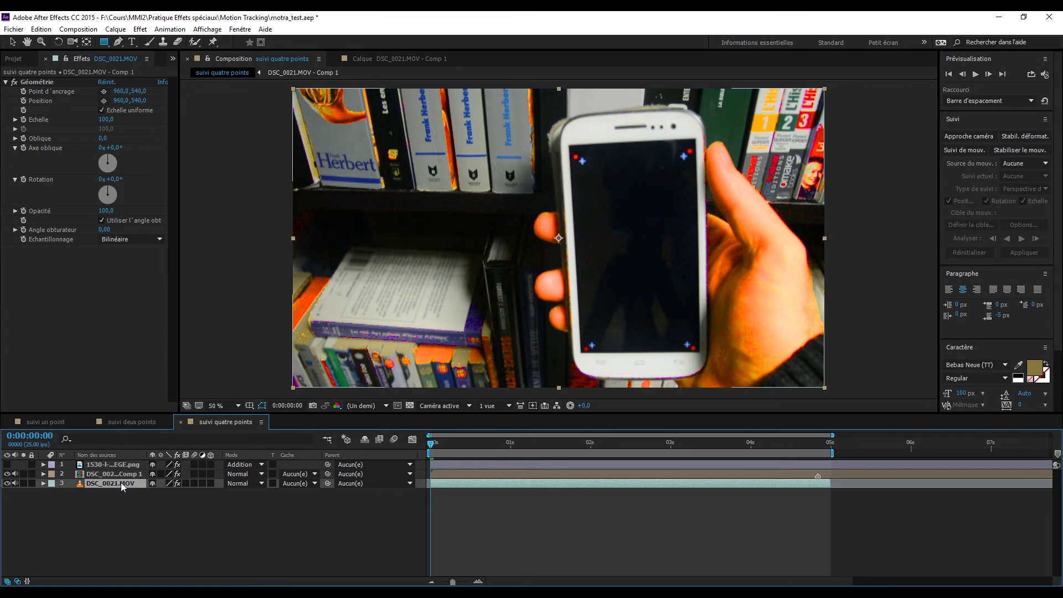
click(121, 473)
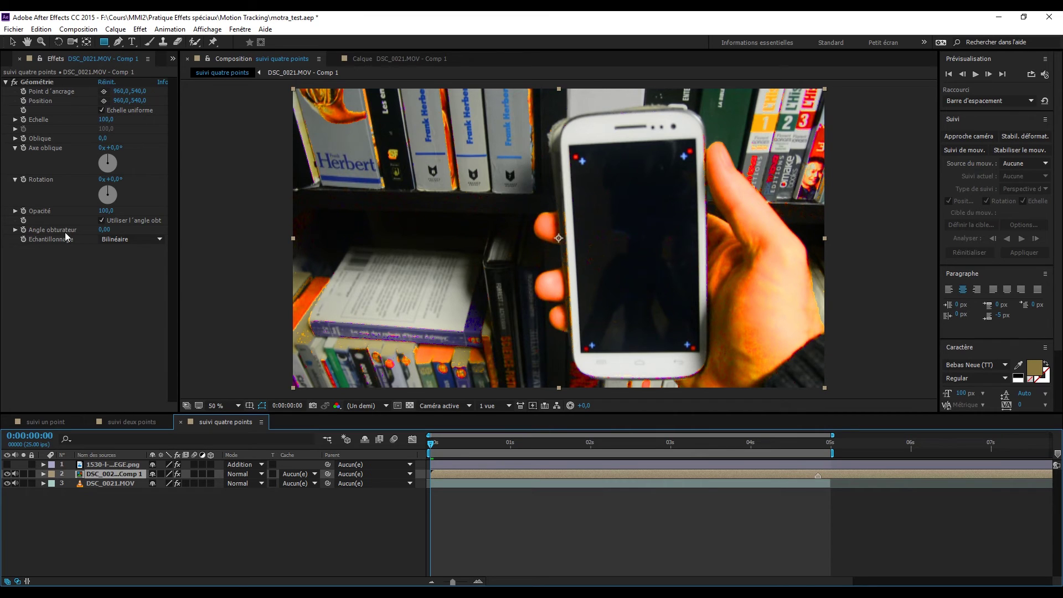
double_click(108, 473)
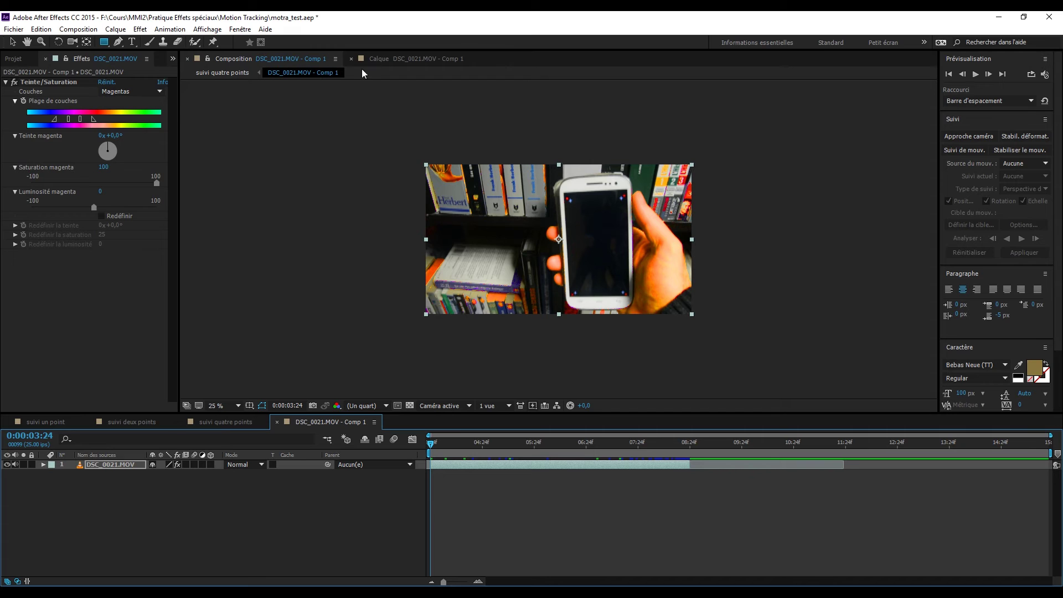
click(211, 422)
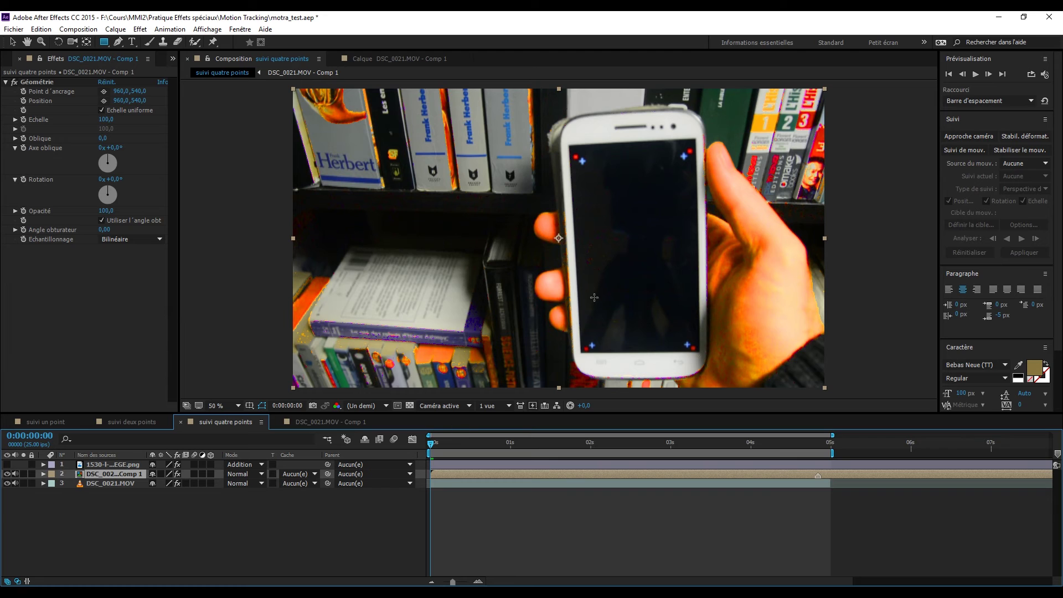
Start motion tracking on the DSC_0021.MOV - Comp 1 layer and set the track type to Perspective des quatre coins
click(978, 154)
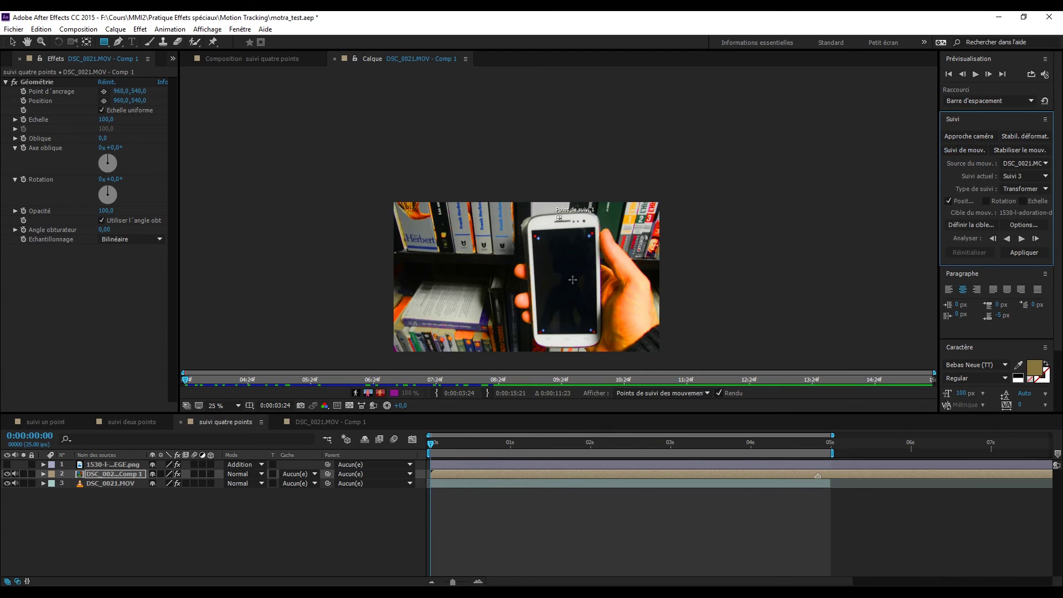
key(period)
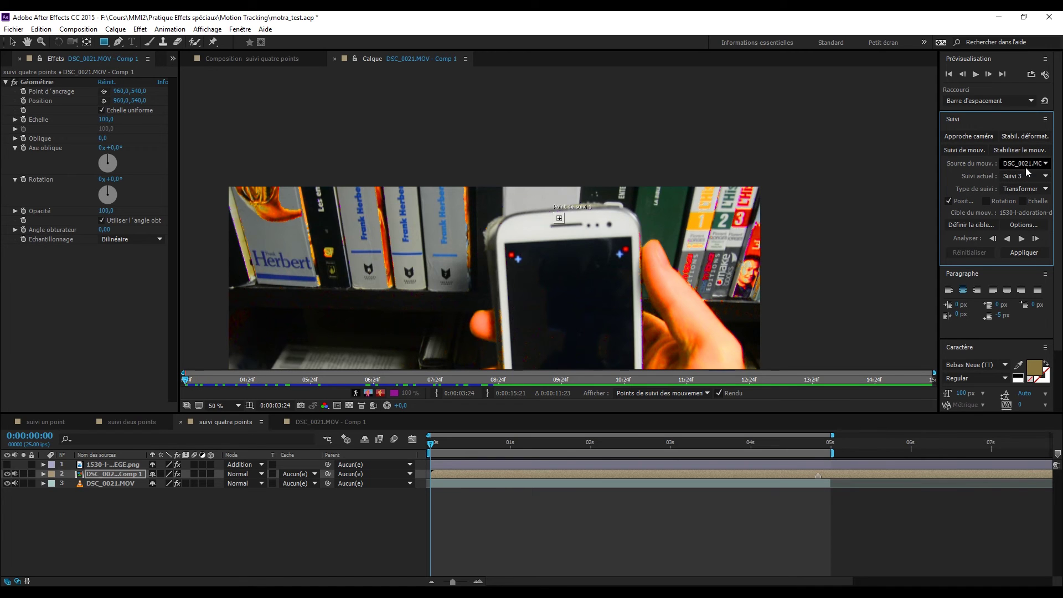
click(1027, 189)
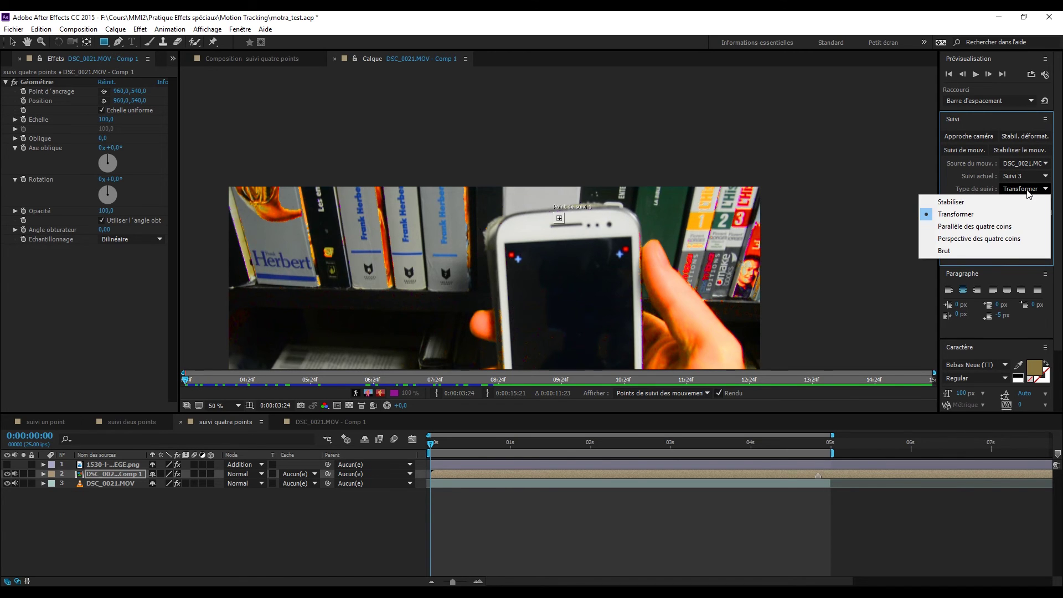
click(989, 242)
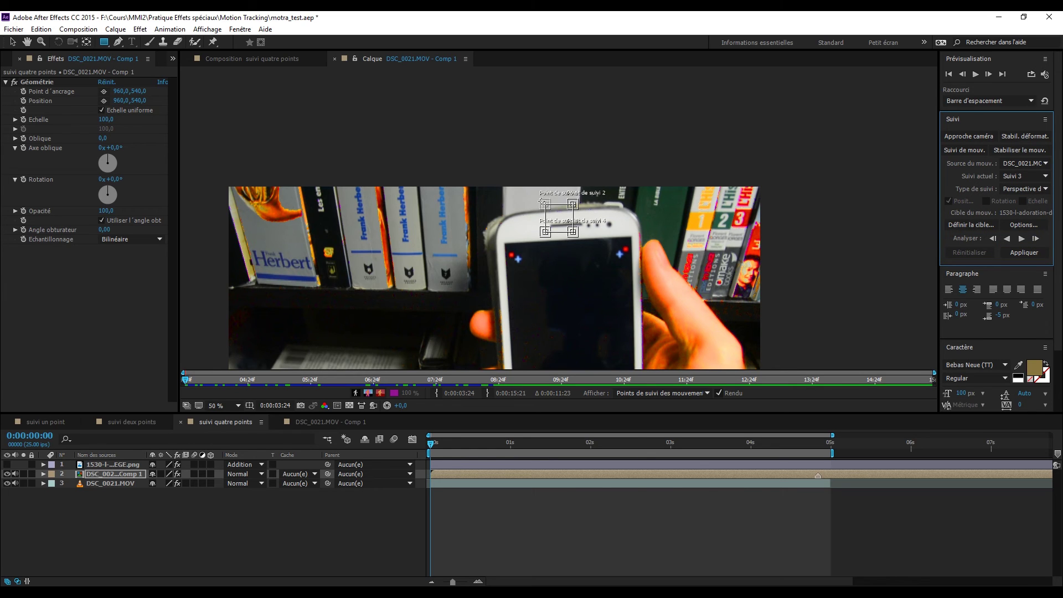
Place track point 4 between the blue and red markers at the phone screen's lower-right corner
drag(549, 245, 531, 109)
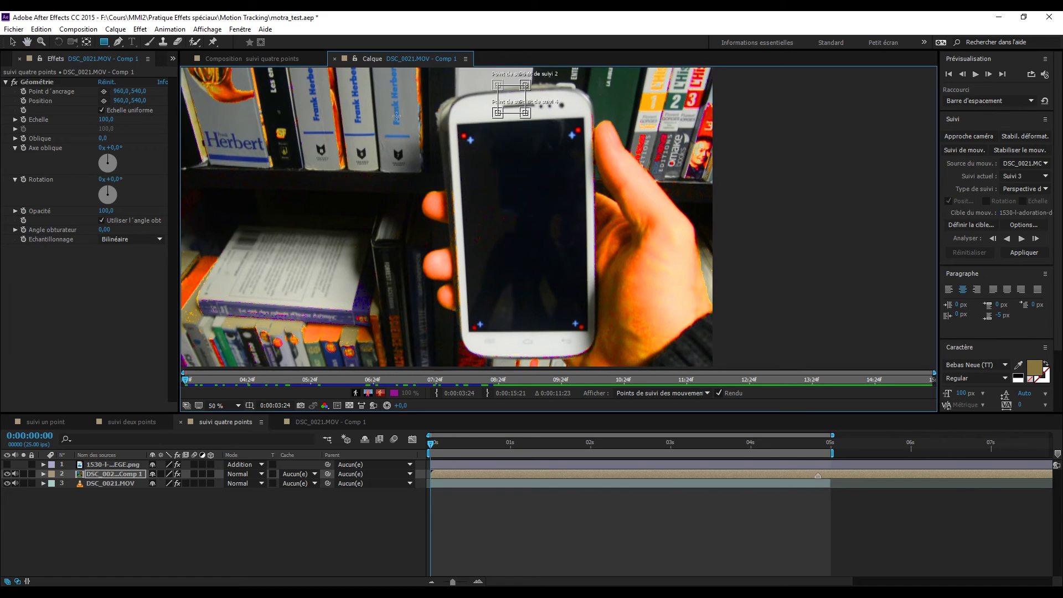
click(12, 41)
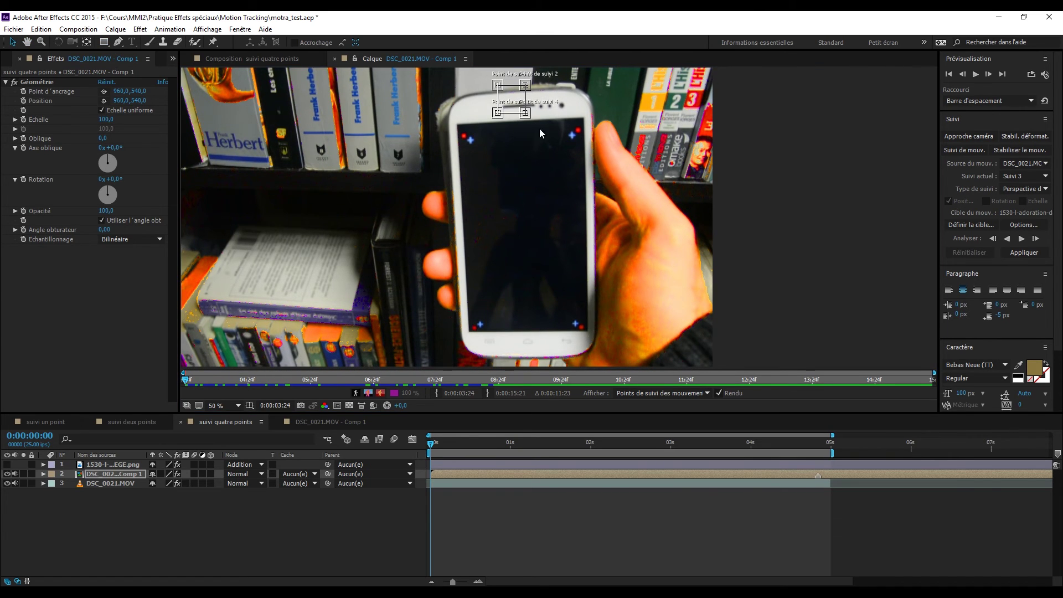
mouse_move(523, 113)
mouse_down()
mouse_move(546, 190)
mouse_move(542, 225)
mouse_move(528, 114)
mouse_up()
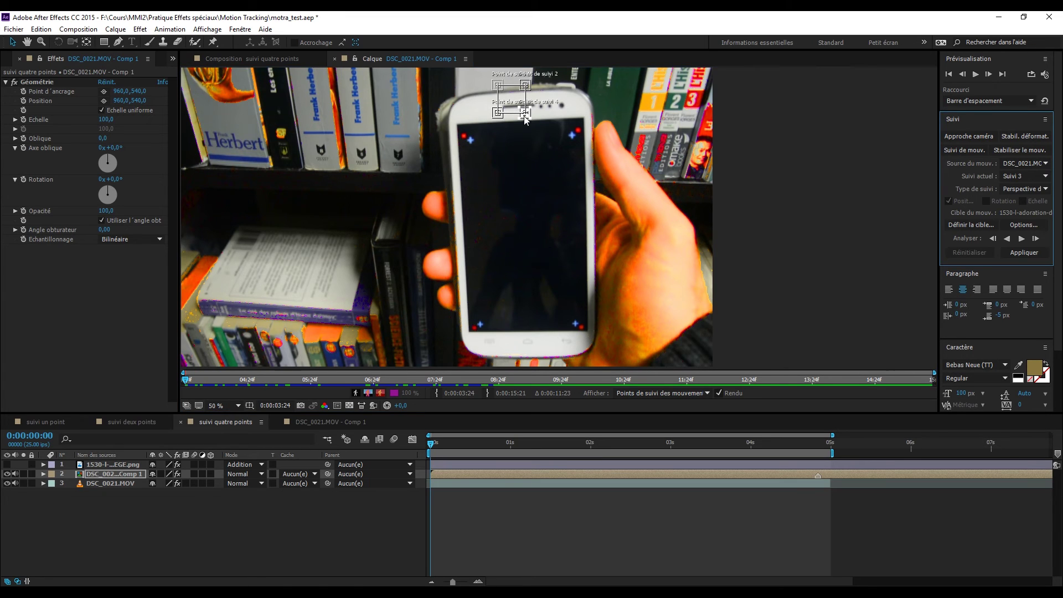
scroll(647, 178, up, 2)
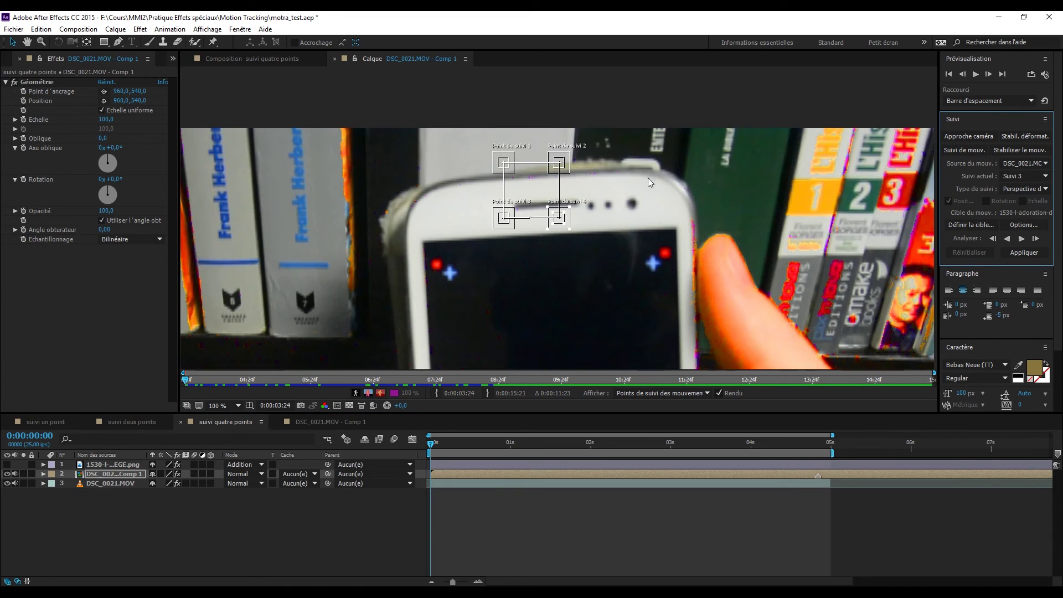
drag(540, 179, 643, 287)
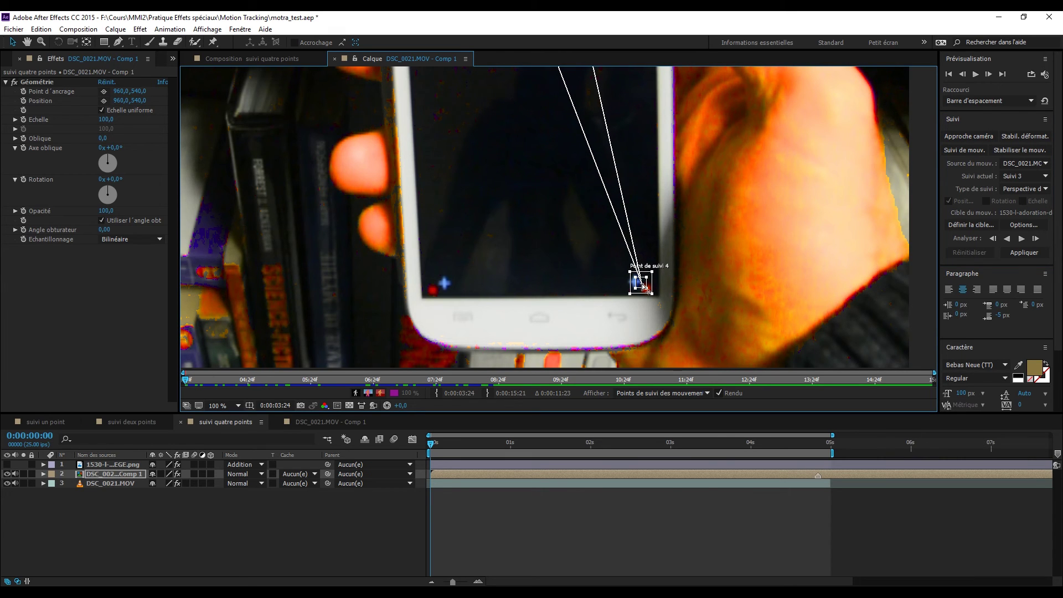
Enlarge track point 4's search and feature regions around both markers and fine-tune its position
scroll(647, 297, up, 2)
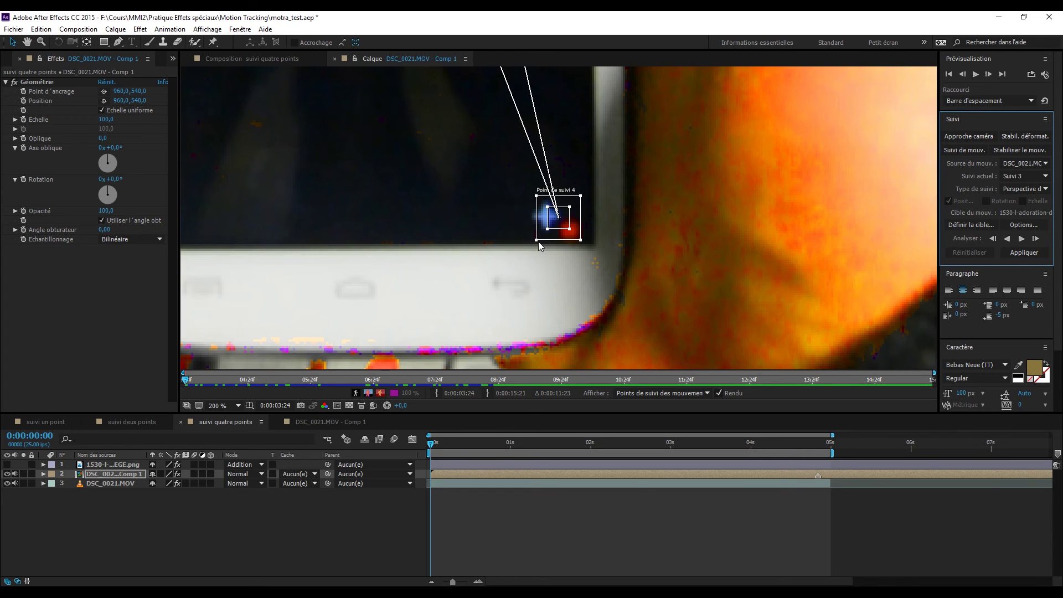
drag(537, 242, 494, 265)
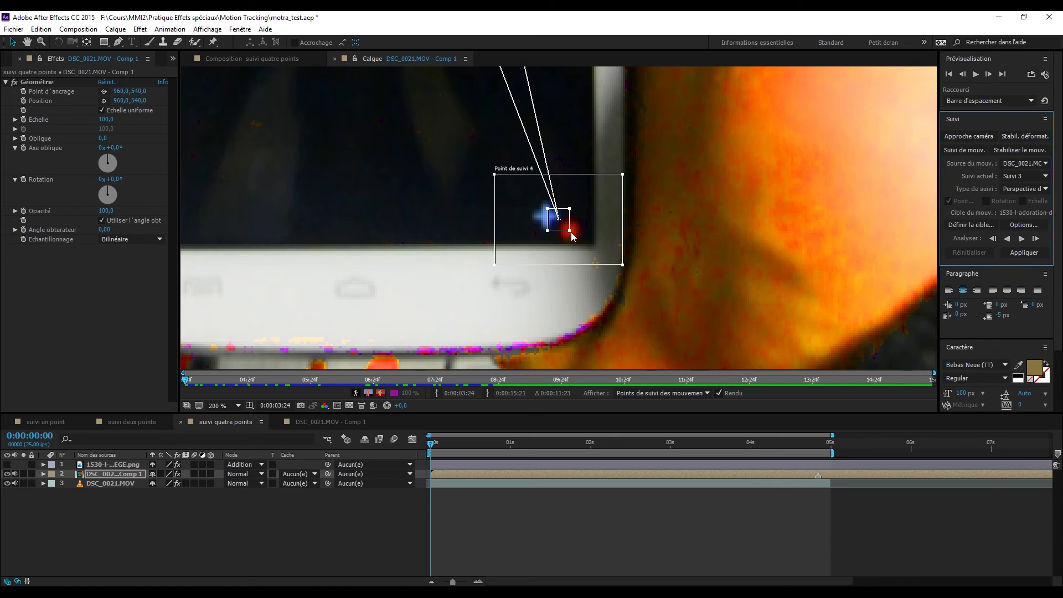
drag(570, 231, 585, 241)
scroll(563, 228, up, 2)
click(563, 226)
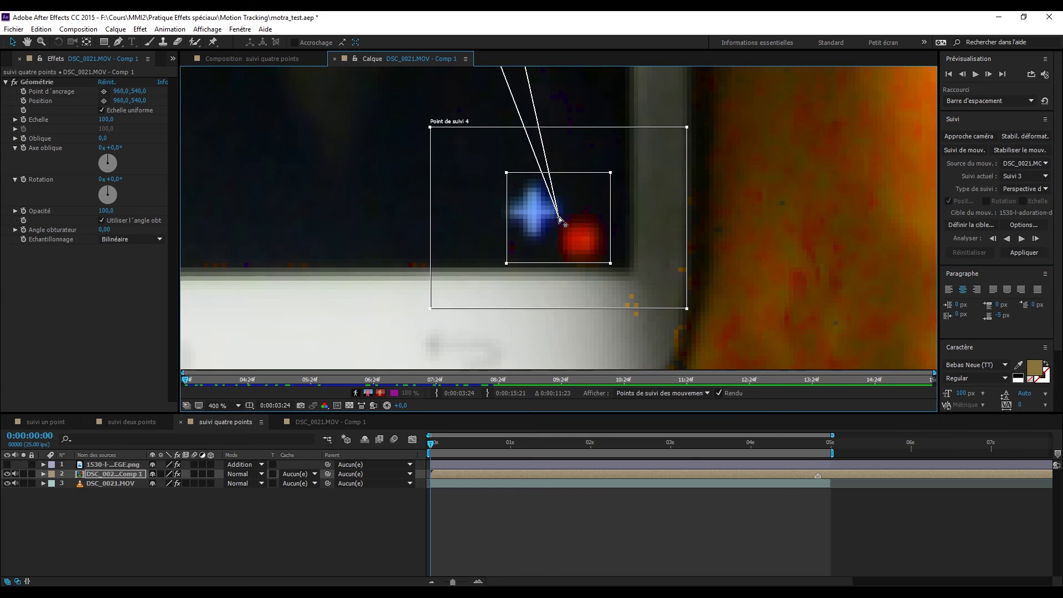
drag(588, 255, 588, 254)
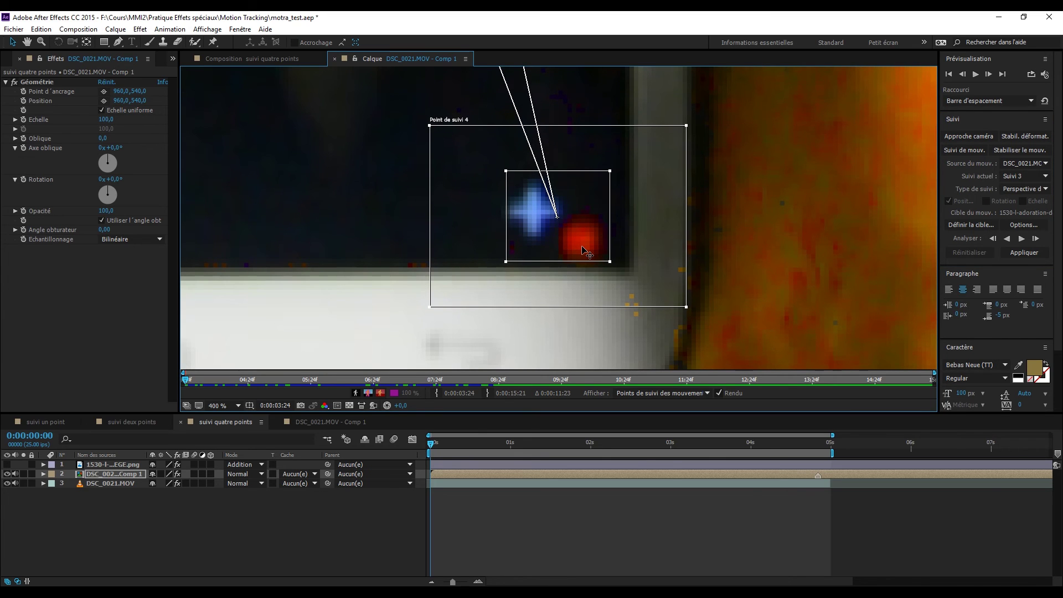
Place track point 3 on the phone screen's lower-left markers and enlarge its search and feature regions around them
drag(465, 226, 621, 232)
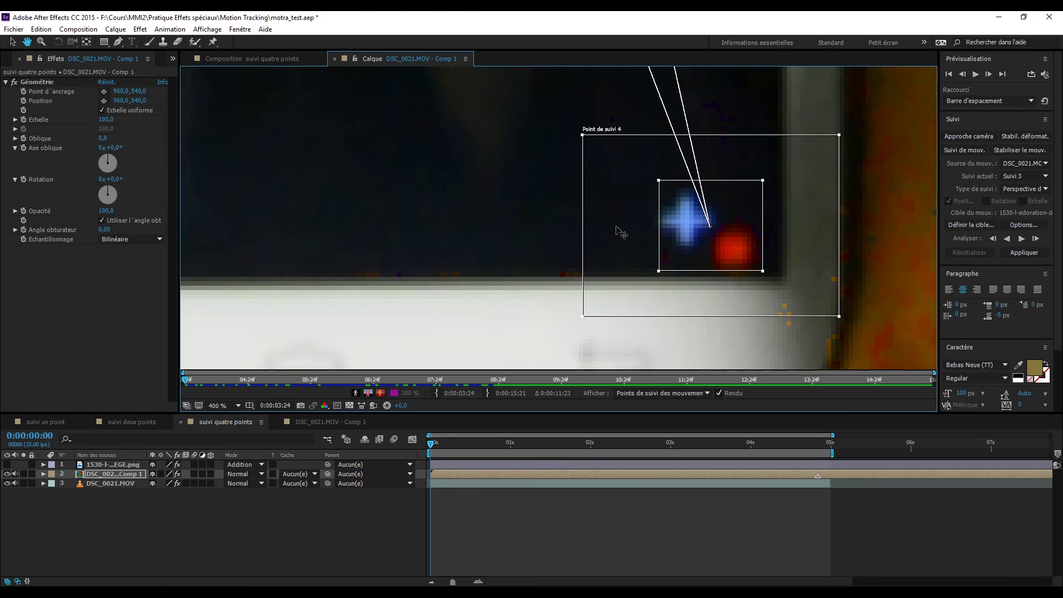
scroll(620, 231, down, 6)
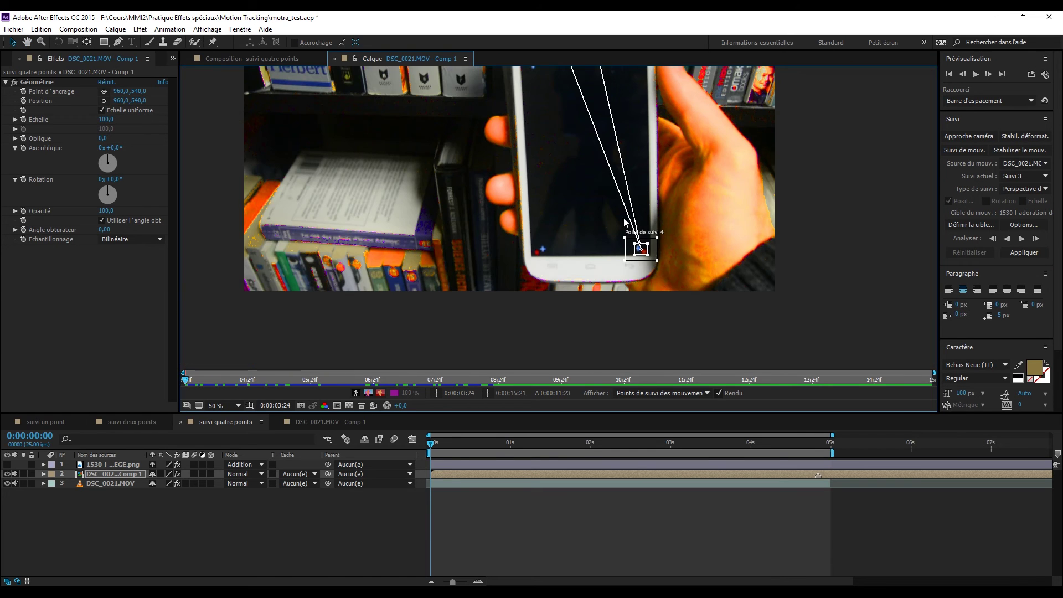
scroll(624, 221, up, 2)
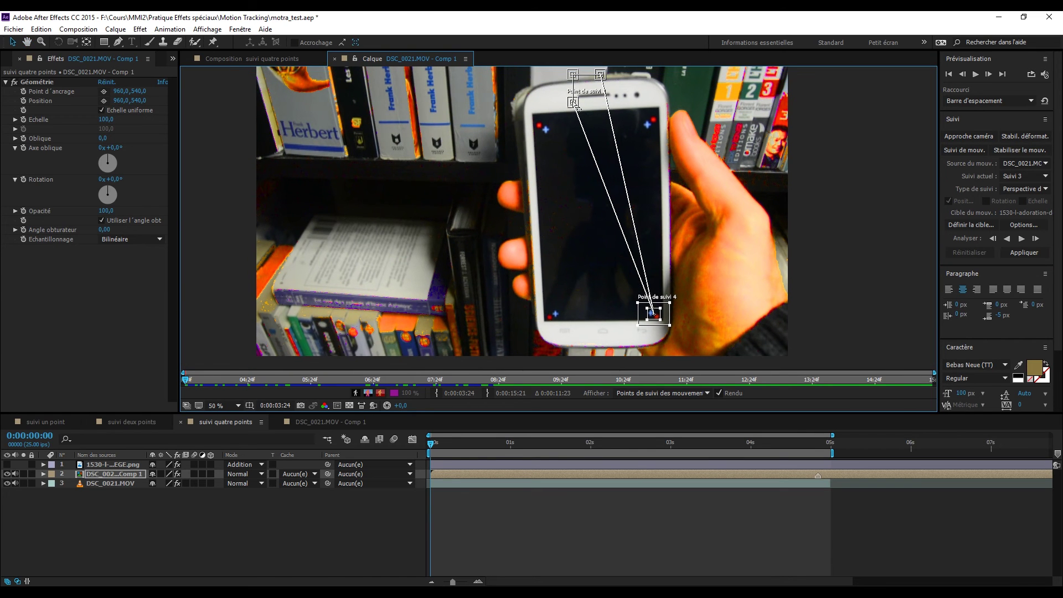
scroll(576, 106, up, 4)
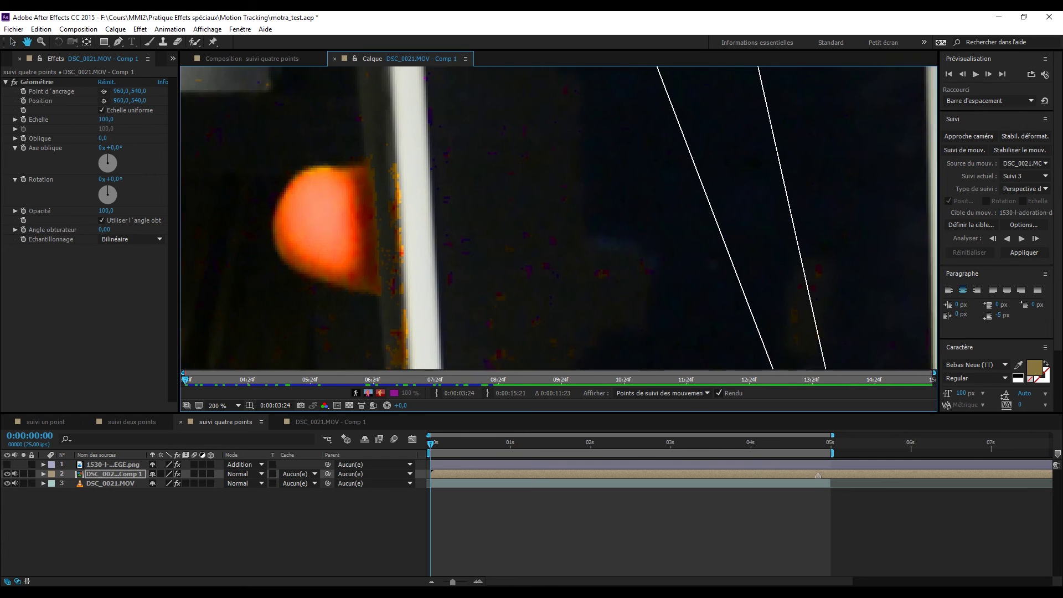
drag(756, 350, 599, 318)
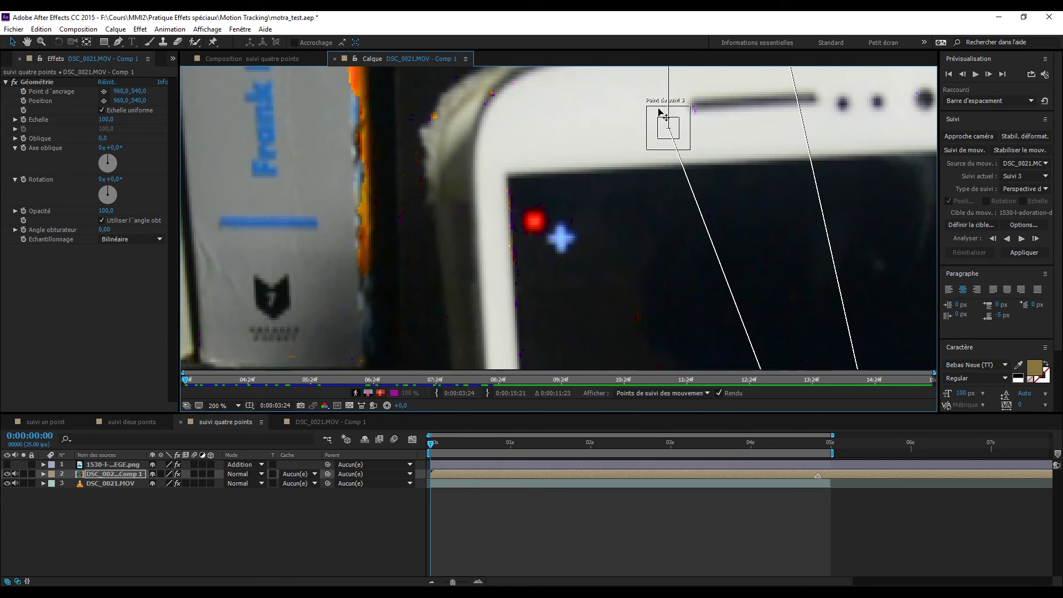
drag(654, 161, 656, 257)
drag(598, 212, 615, 226)
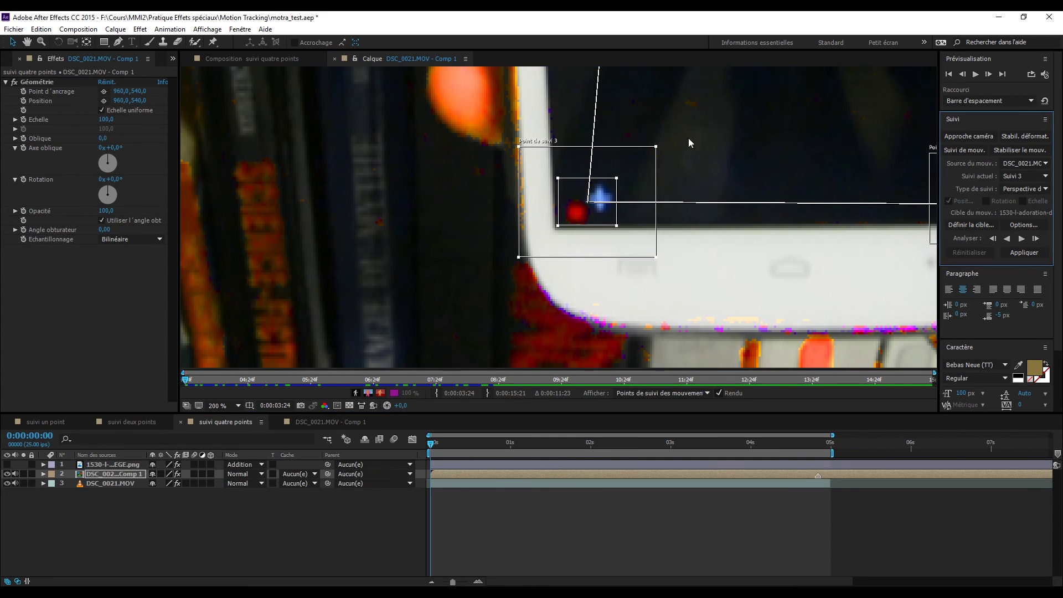
Place track points 1 and 2 on the phone screen's upper-left and upper-right markers, with regions enclosing both markers
key(h)
drag(718, 140, 639, 433)
drag(636, 88, 644, 260)
key(v)
drag(651, 94, 531, 315)
scroll(708, 304, right, 5)
drag(690, 341, 688, 323)
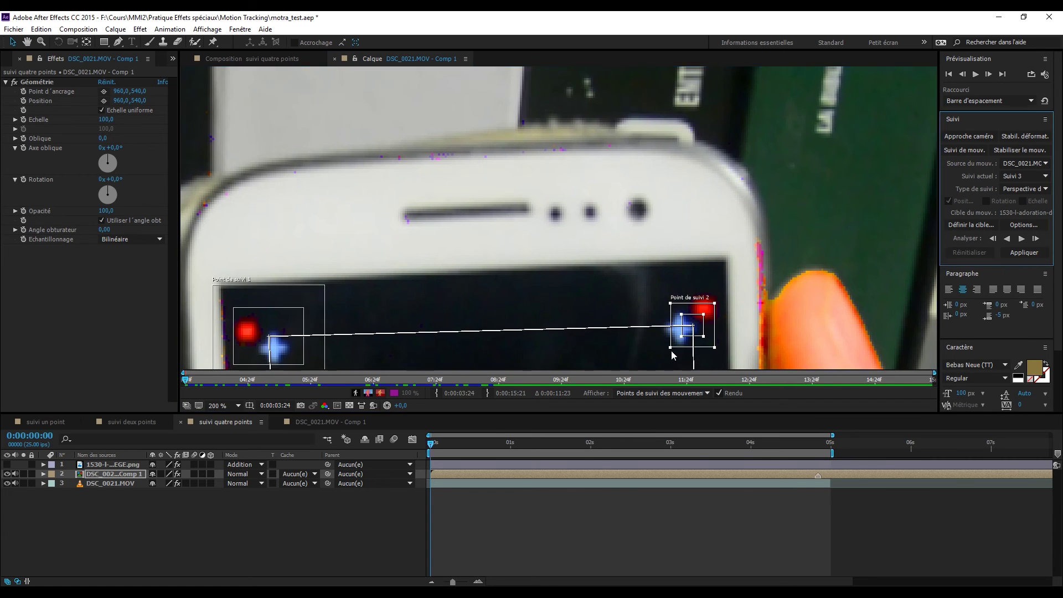
scroll(664, 323, down, 2)
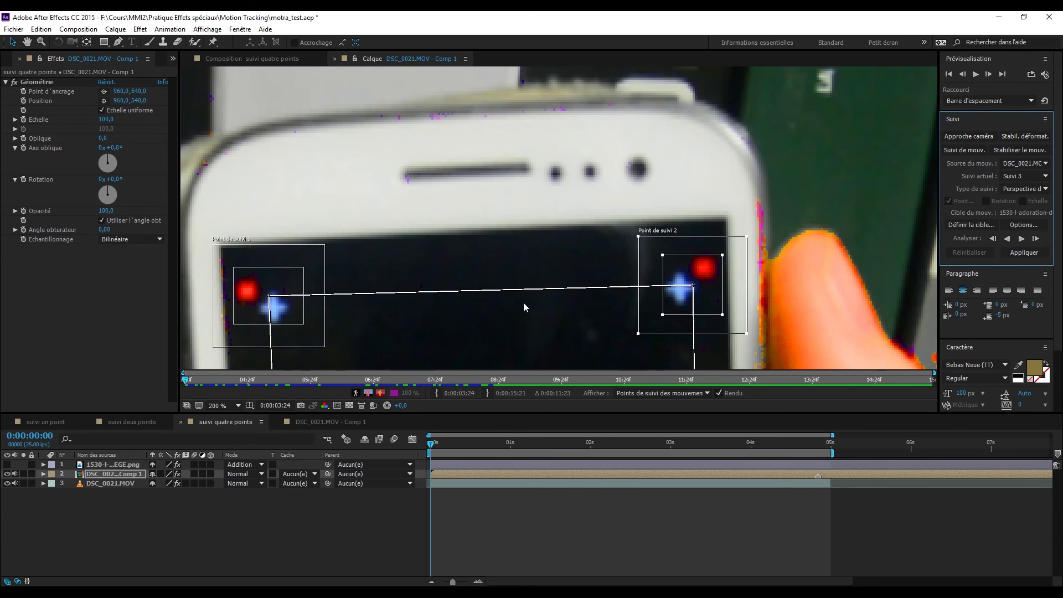
Set the tracking options to Arrêter le suivi when the confidence drops below the threshold
scroll(531, 238, down, 4)
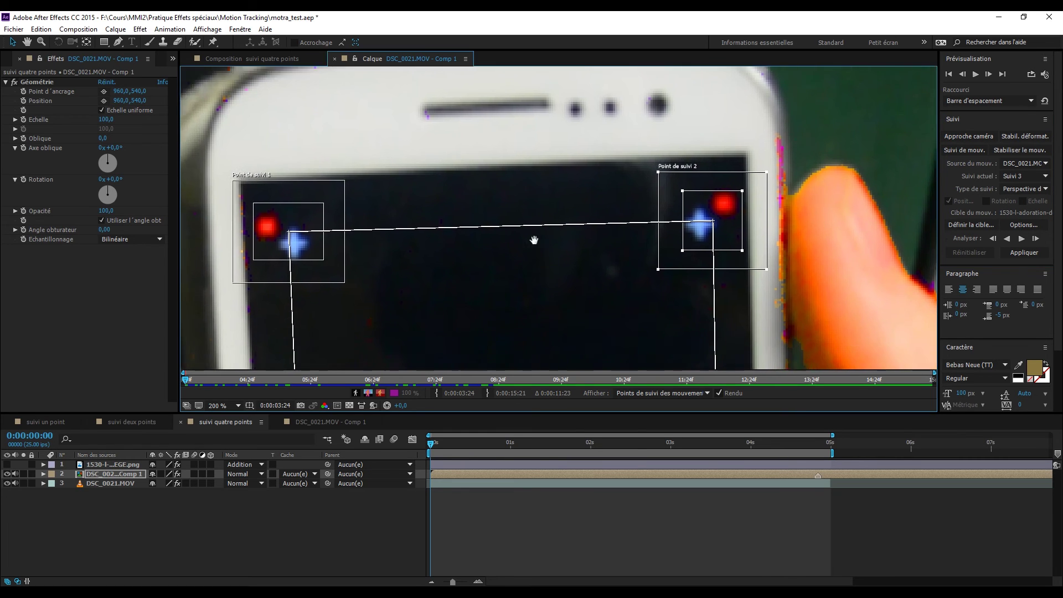
scroll(545, 234, down, 2)
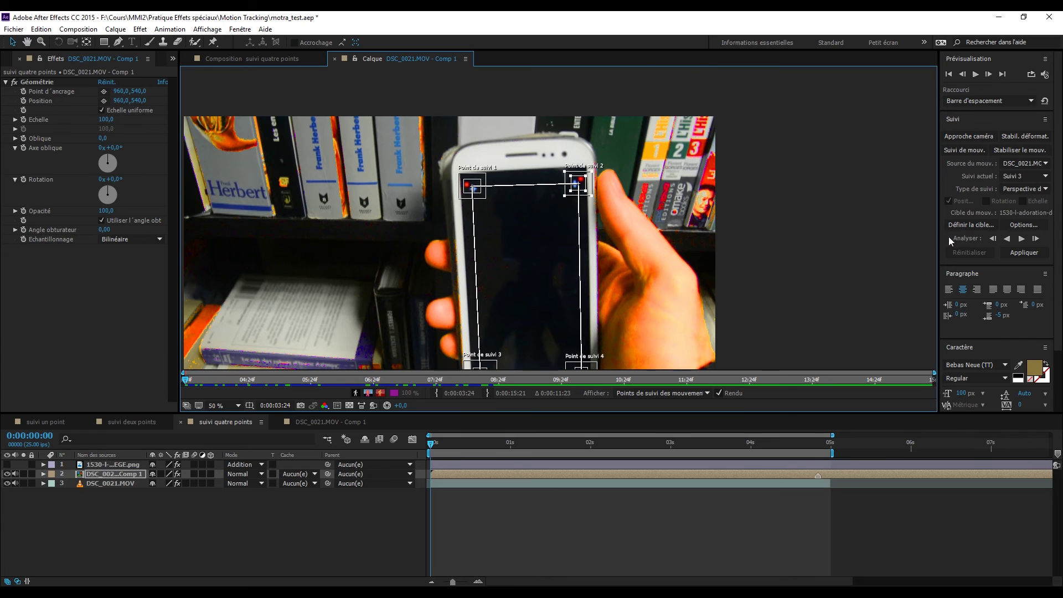
click(1011, 224)
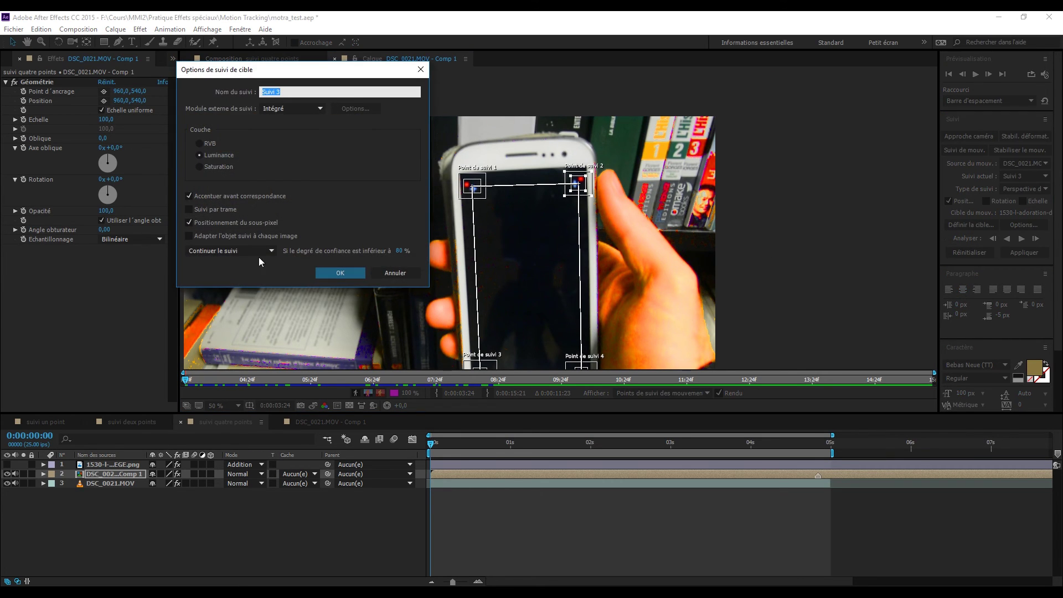
click(220, 251)
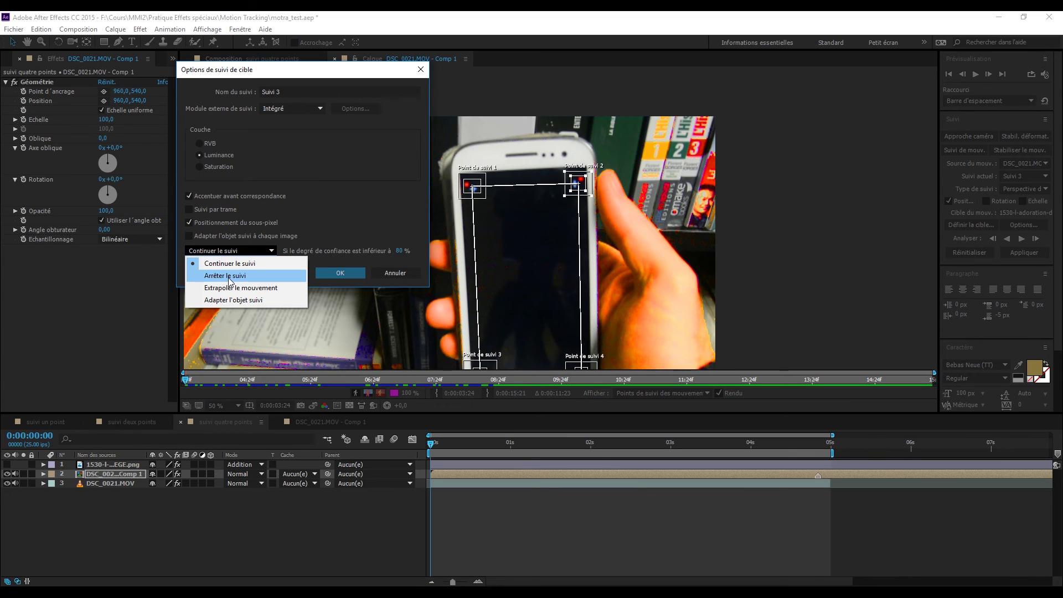
click(230, 277)
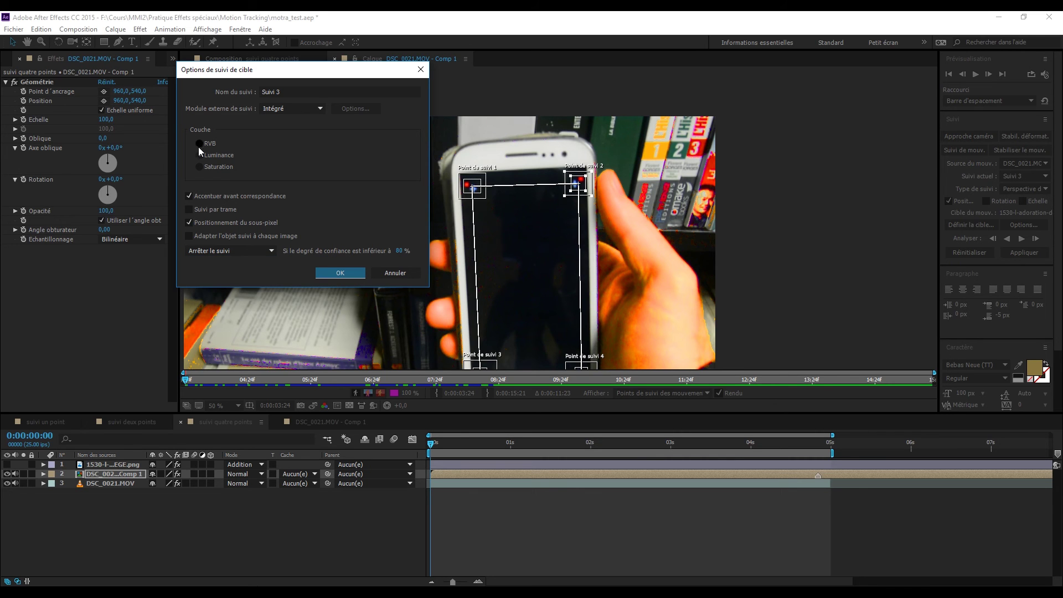
click(329, 274)
Analyse the four track points forward from the first frame
scroll(477, 349, down, 5)
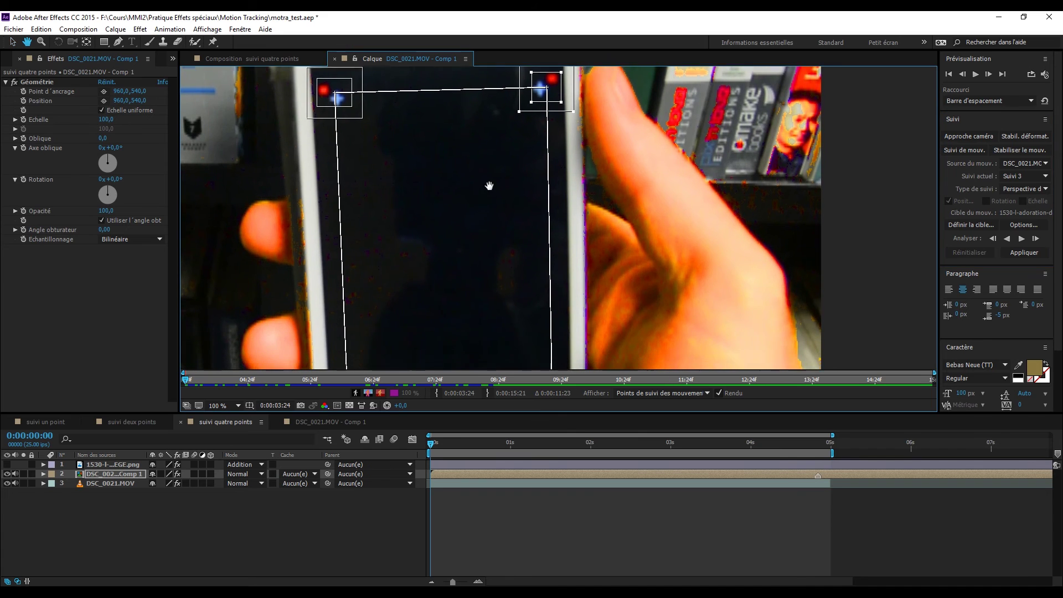
click(1022, 238)
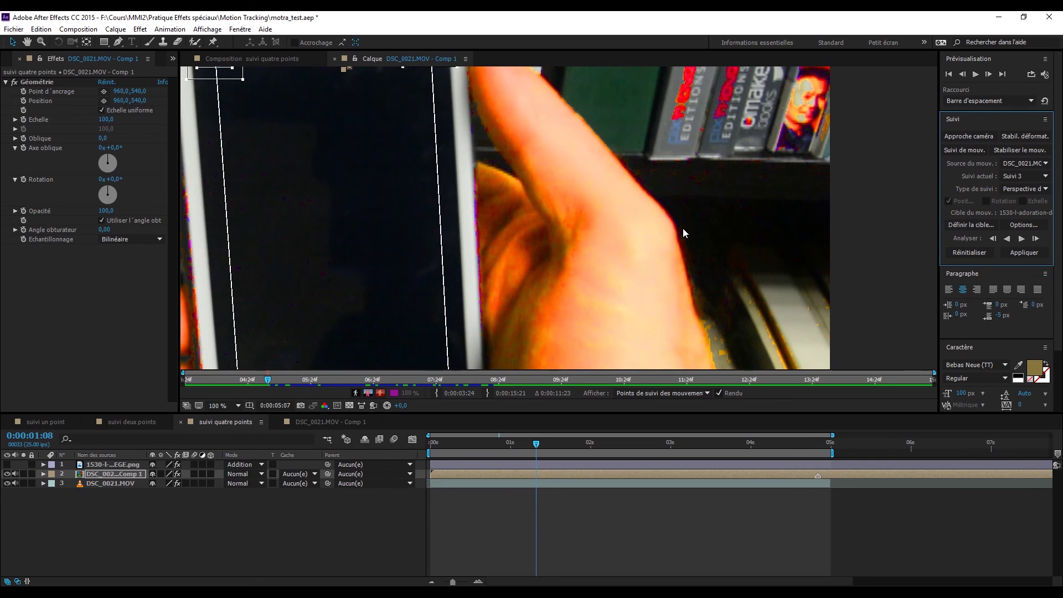
scroll(575, 225, down, 2)
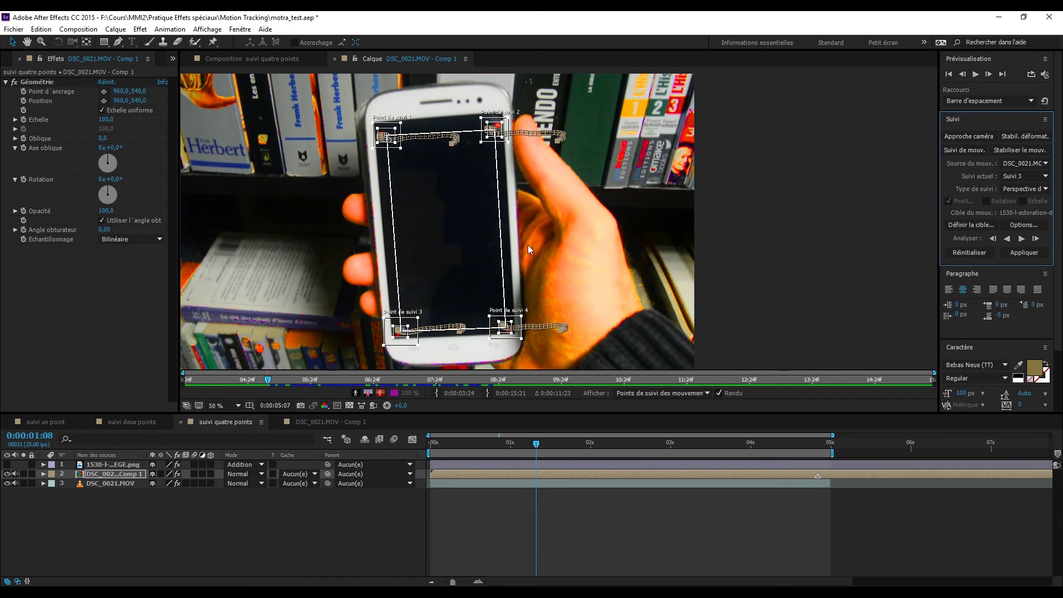
Examine each of the four track points and its motion path at 0:00:01:08, checking alignment with the corner markers
scroll(507, 313, up, 4)
drag(504, 305, 927, 367)
scroll(496, 285, up, 1)
scroll(720, 216, down, 2)
drag(633, 243, 609, 285)
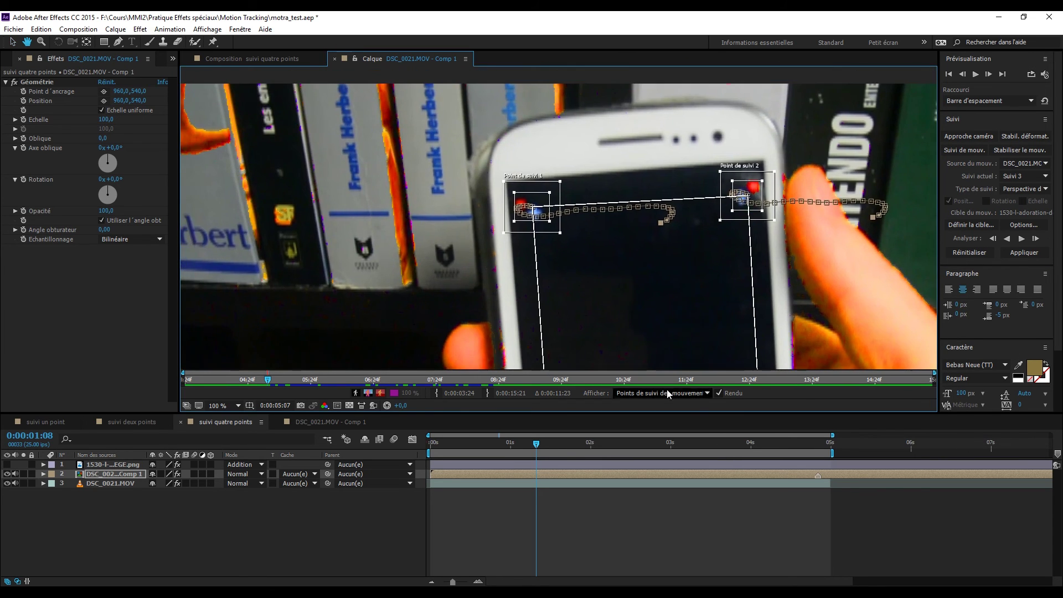
scroll(557, 308, up, 3)
scroll(544, 130, down, 2)
drag(595, 106, 575, 233)
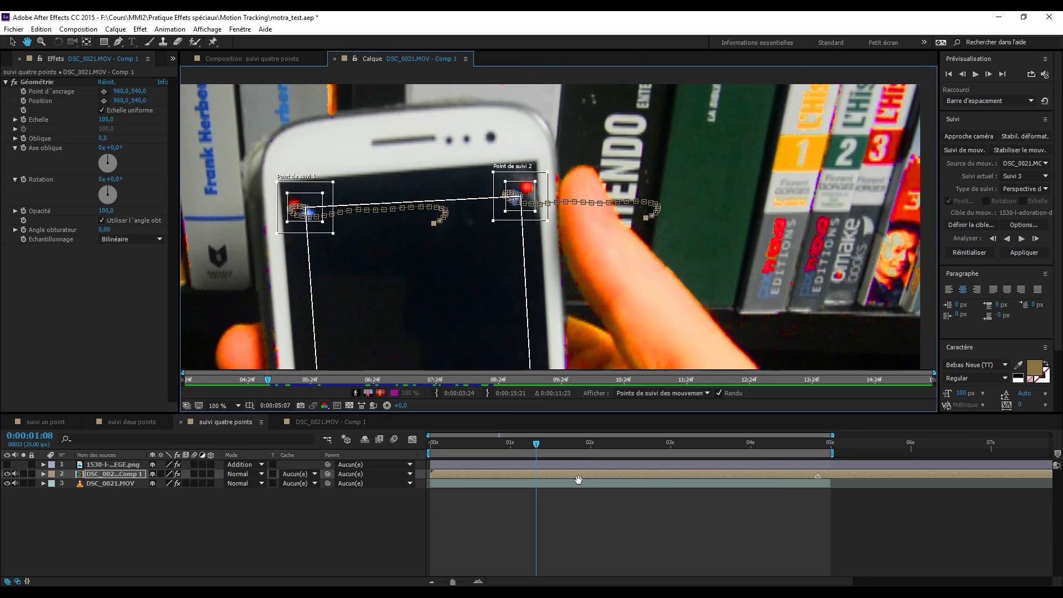
scroll(541, 277, up, 1)
drag(575, 168, 954, 455)
drag(595, 359, 691, 328)
scroll(670, 318, down, 3)
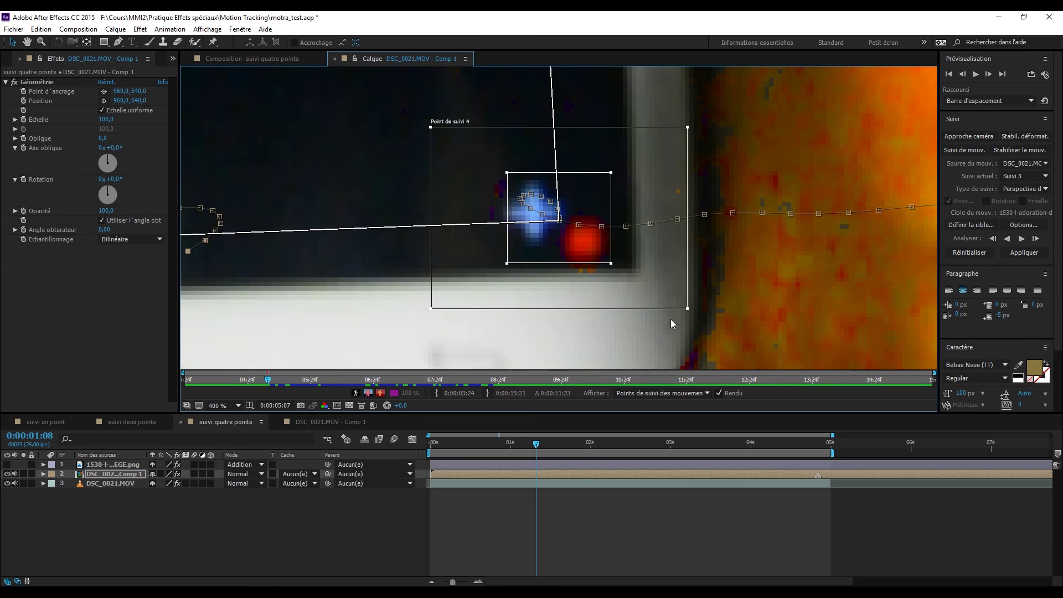
drag(546, 297, 798, 589)
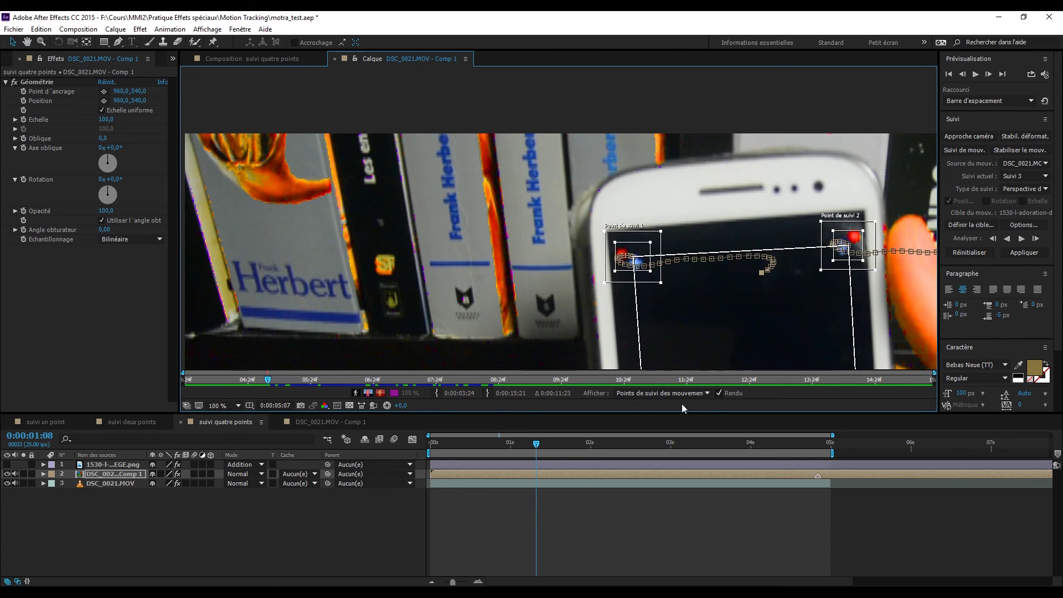
scroll(668, 284, up, 1)
drag(668, 284, 734, 273)
Step frame by frame backward and forward between 0:00:00:14 and 0:00:01:08, examining how track point 1 follows its corner marker
key(Page_Up)
key(Page_Up)
key(Page_Up)
key(Page_Up)
key(Page_Up)
key(Page_Up)
key(Page_Up)
key(Page_Up)
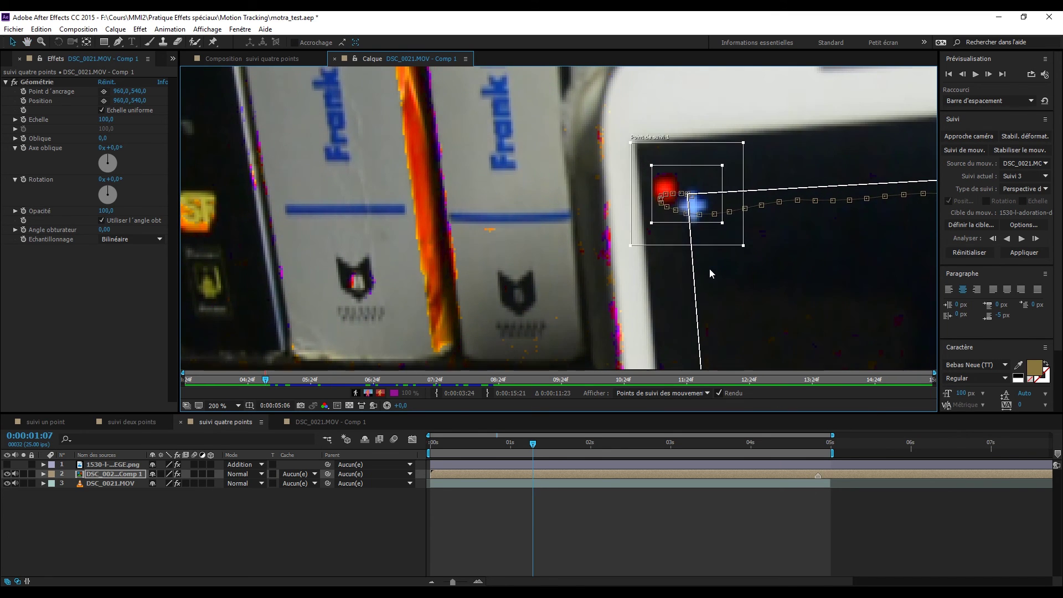
key(Page_Up)
key(Page_Up)
key(Page_Up)
key(Page_Up)
key(Page_Up)
key(Page_Up)
key(Page_Up)
key(Page_Up)
key(Page_Up)
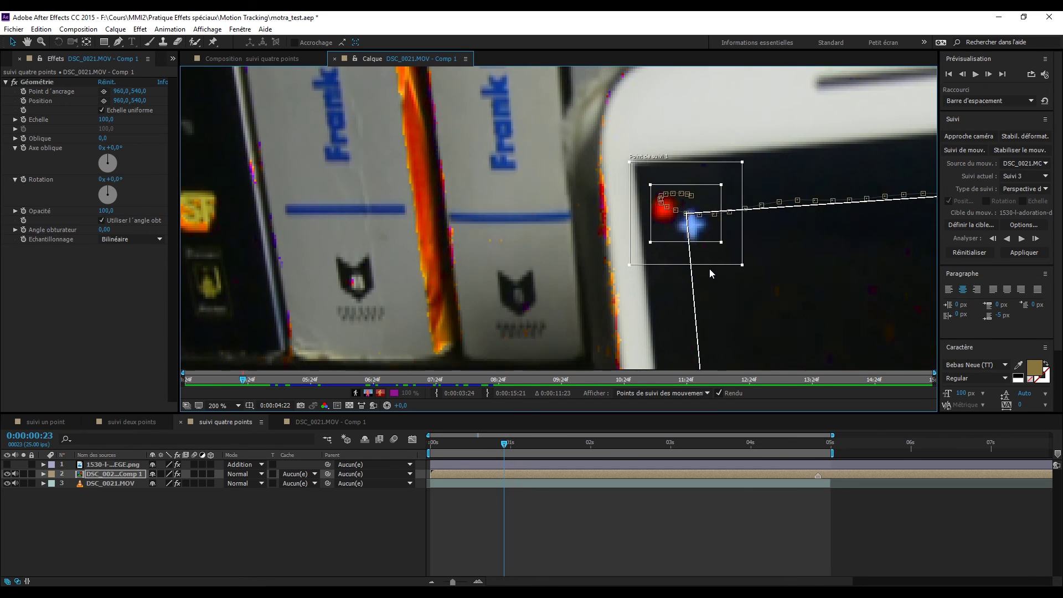
key(Page_Up)
key(Page_Up)
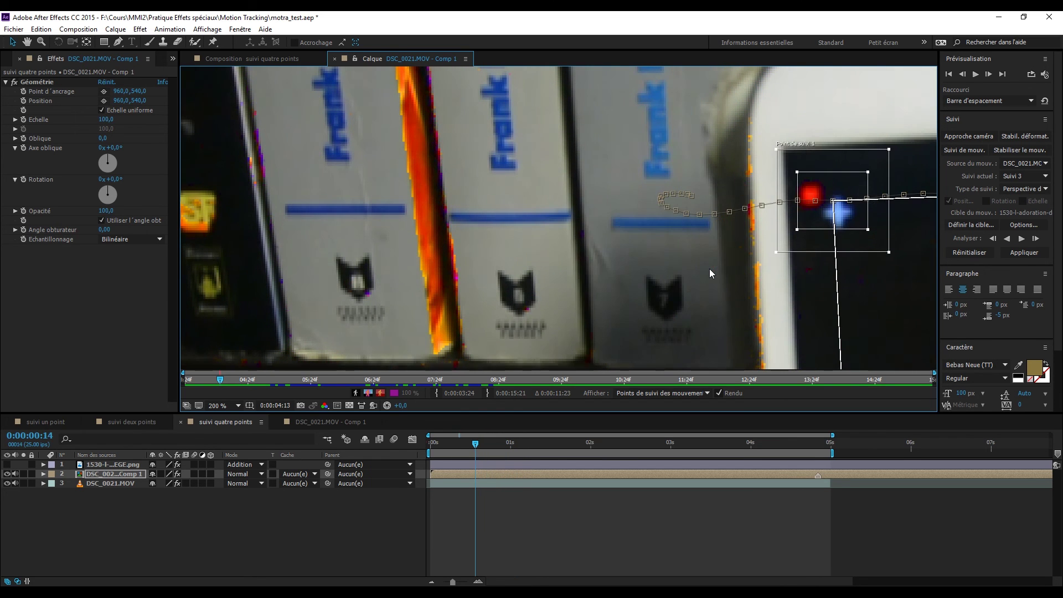
key(Page_Down)
key(Page_Down)
key(Page_Down)
key(Page_Down)
key(Page_Down)
key(Page_Down)
key(Page_Down)
key(Page_Down)
key(Page_Down)
key(Page_Down)
key(Page_Down)
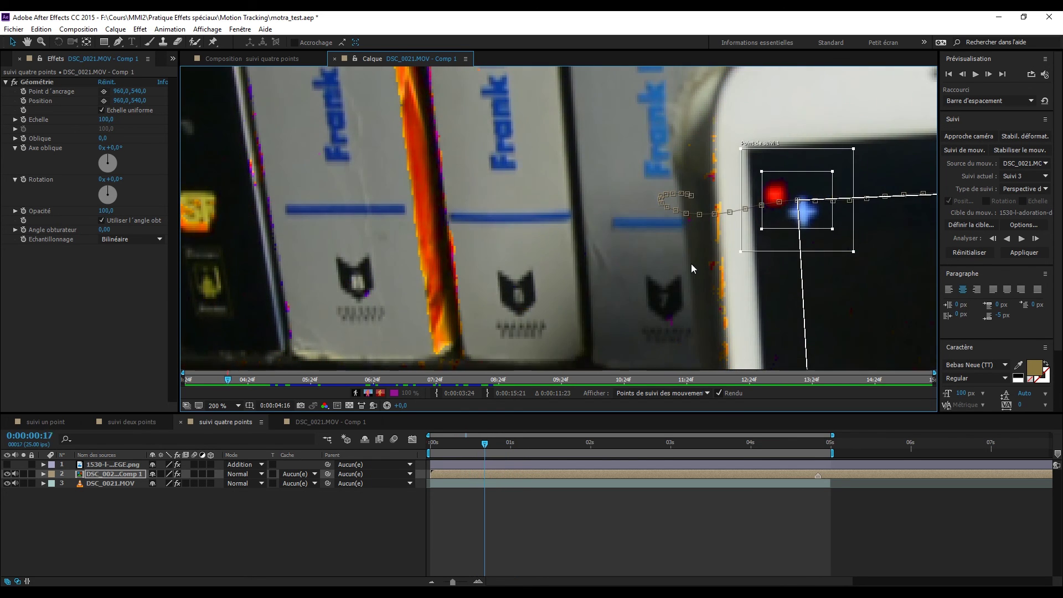
key(Page_Down)
key(Page_Down)
key(Page_Down)
key(Page_Down)
key(Page_Down)
key(Page_Down)
key(Page_Down)
key(Page_Down)
key(Page_Down)
key(Page_Down)
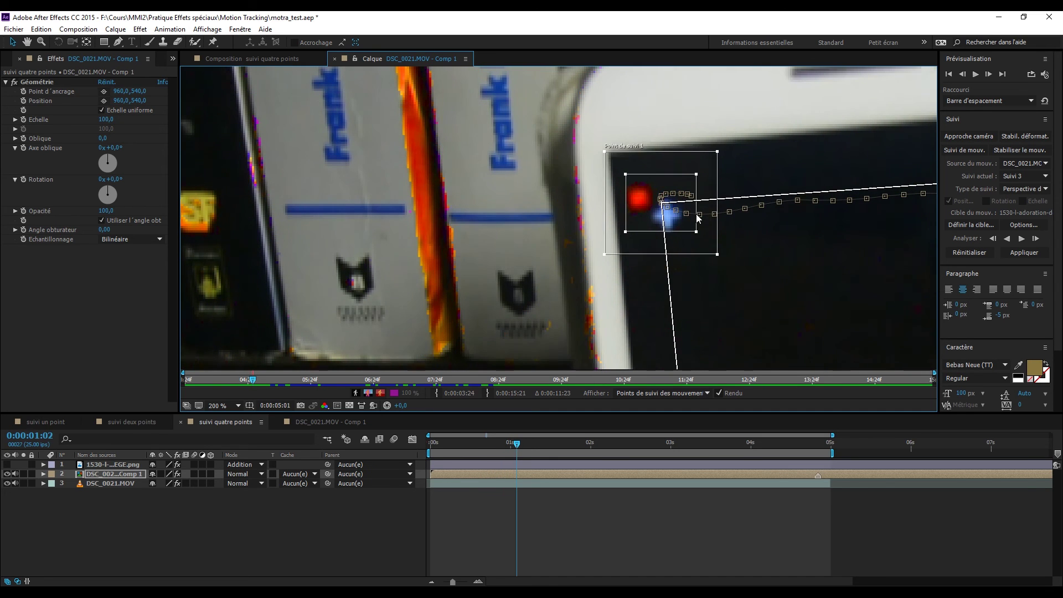
key(Page_Up)
key(Page_Up)
key(Page_Up)
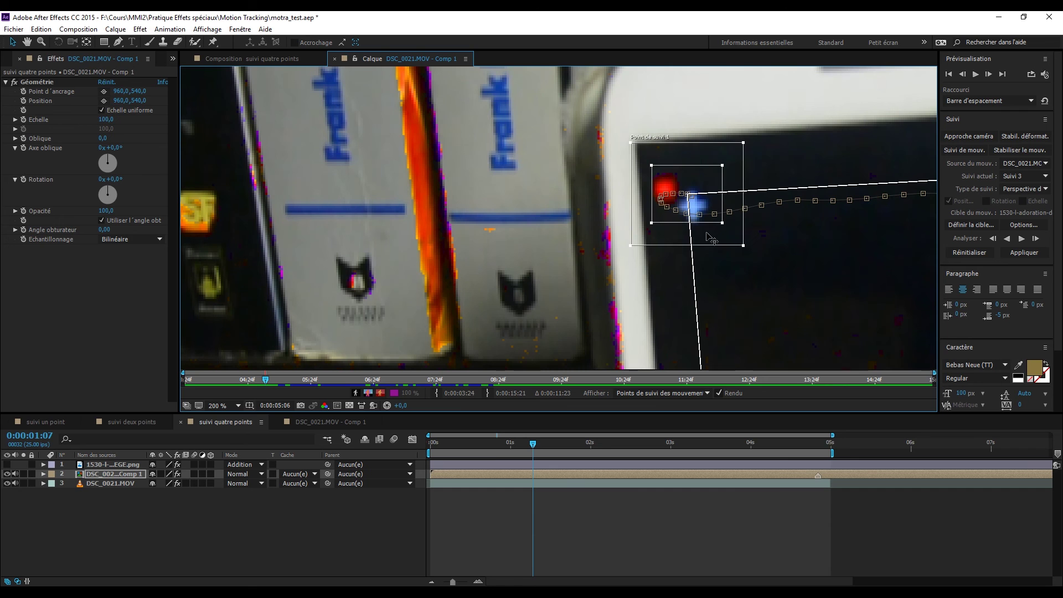
Examine the track points at 0:00:01:07 and compare track point 1's alignment with its blue marker at 0:00:01:08
scroll(709, 211, up, 1)
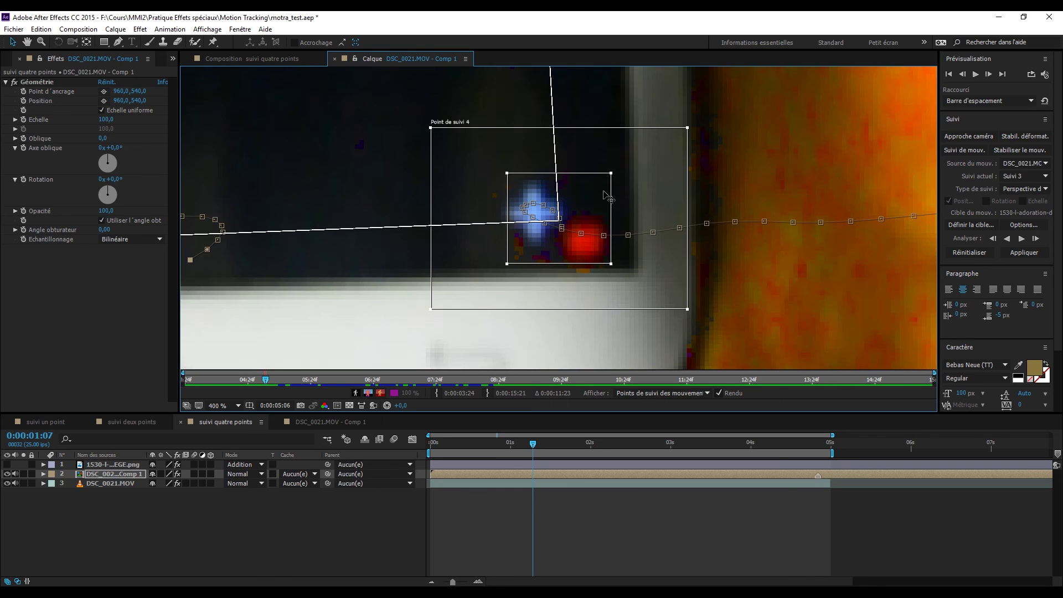
scroll(760, 348, up, 1)
scroll(761, 348, down, 3)
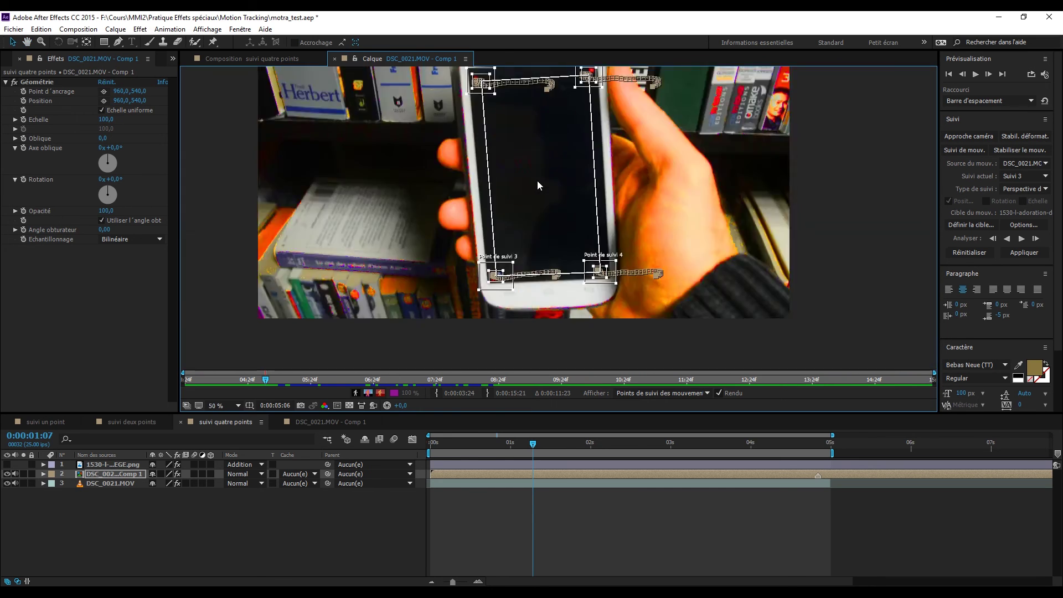
scroll(536, 181, down, 2)
scroll(512, 137, up, 2)
drag(513, 137, 649, 522)
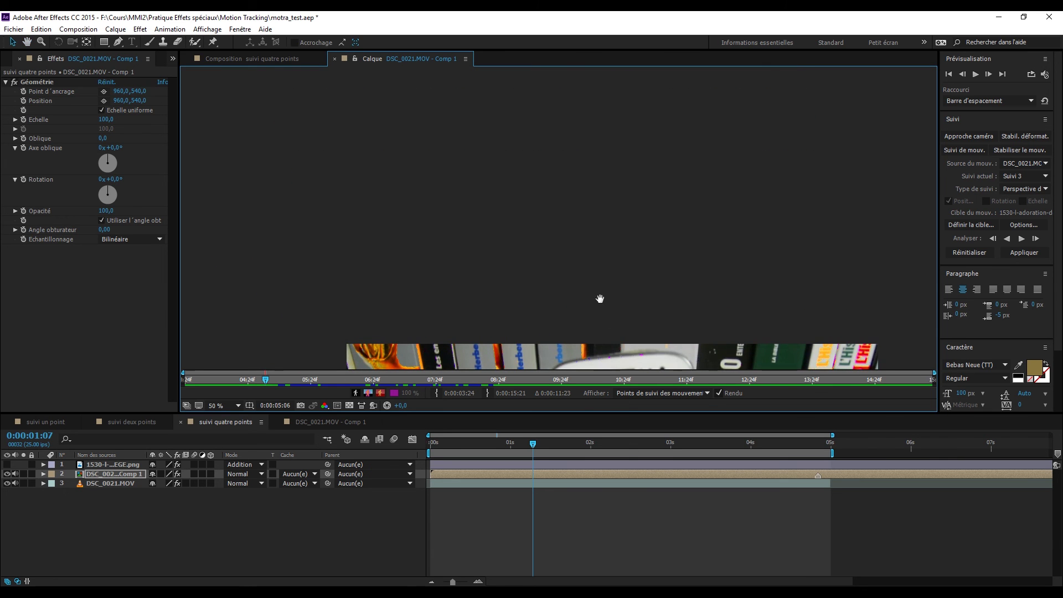
drag(598, 299, 610, 200)
scroll(603, 250, up, 2)
drag(603, 250, 647, 293)
drag(443, 83, 581, 365)
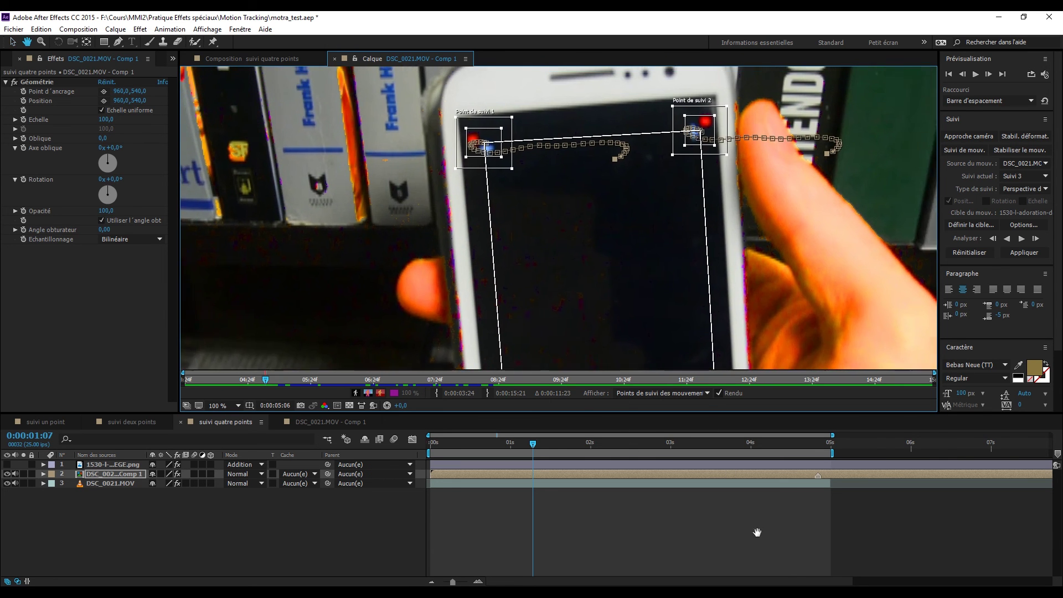
click(524, 190)
scroll(522, 185, up, 2)
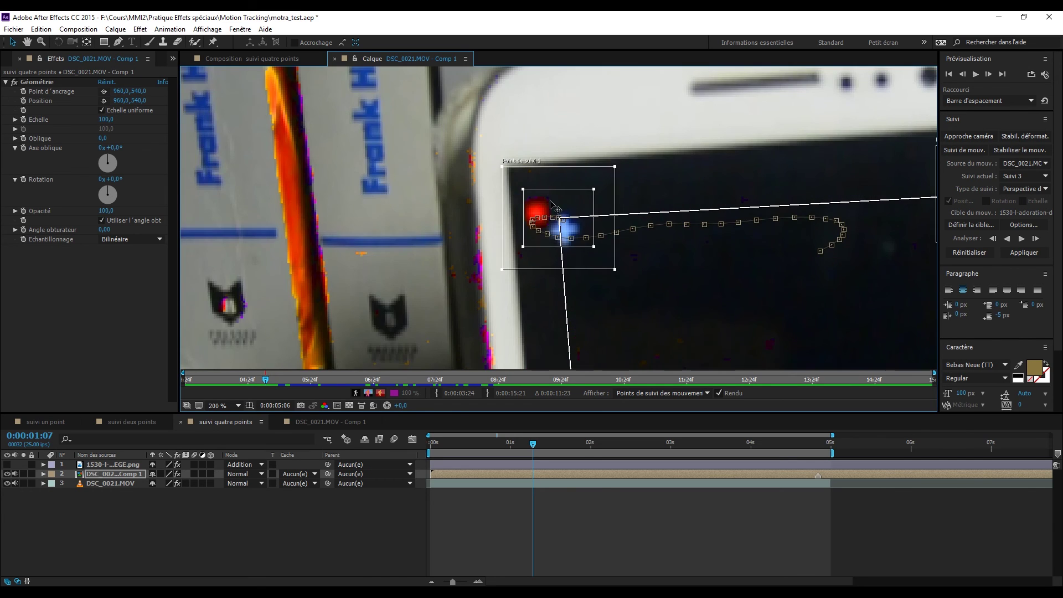
scroll(574, 223, up, 2)
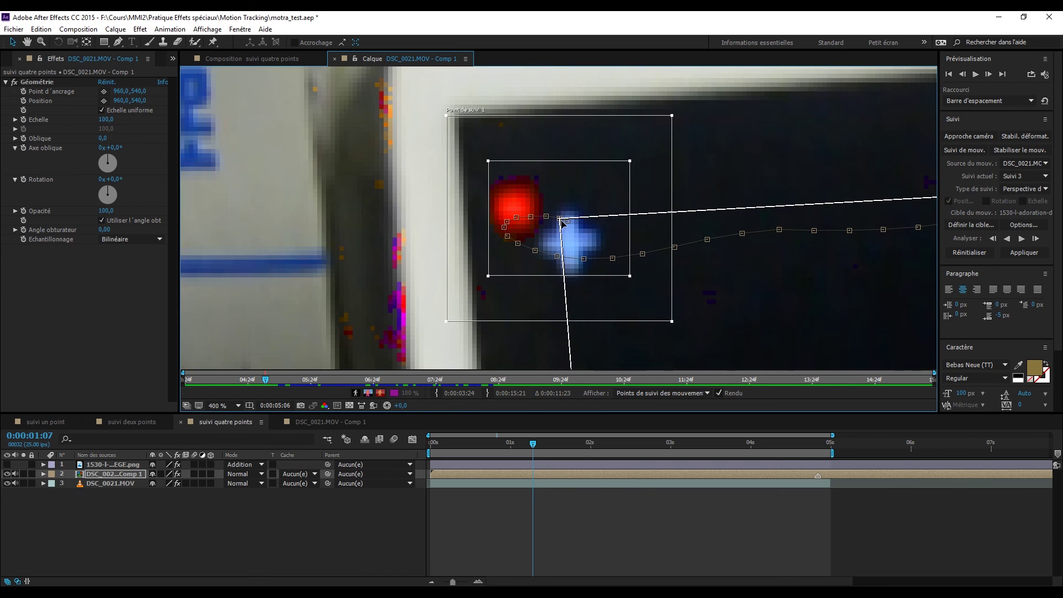
key(Page_Down)
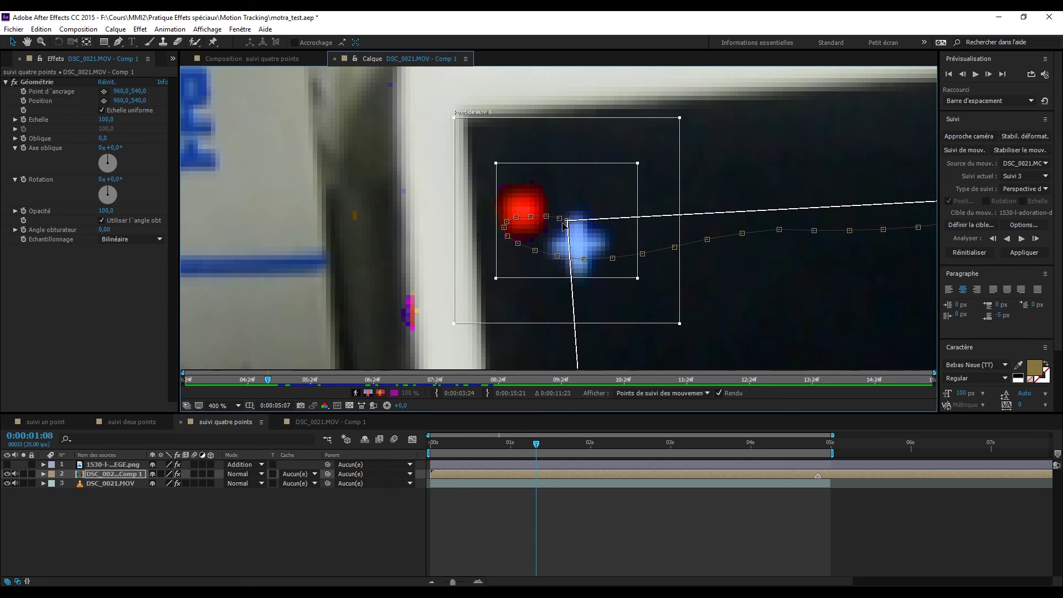
key(Page_Up)
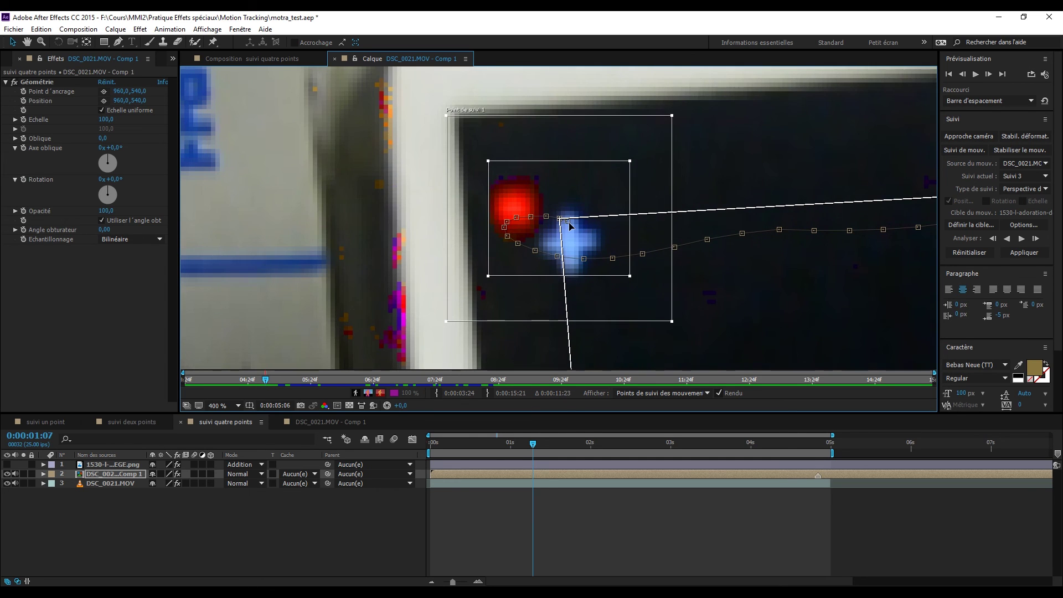
key(Page_Down)
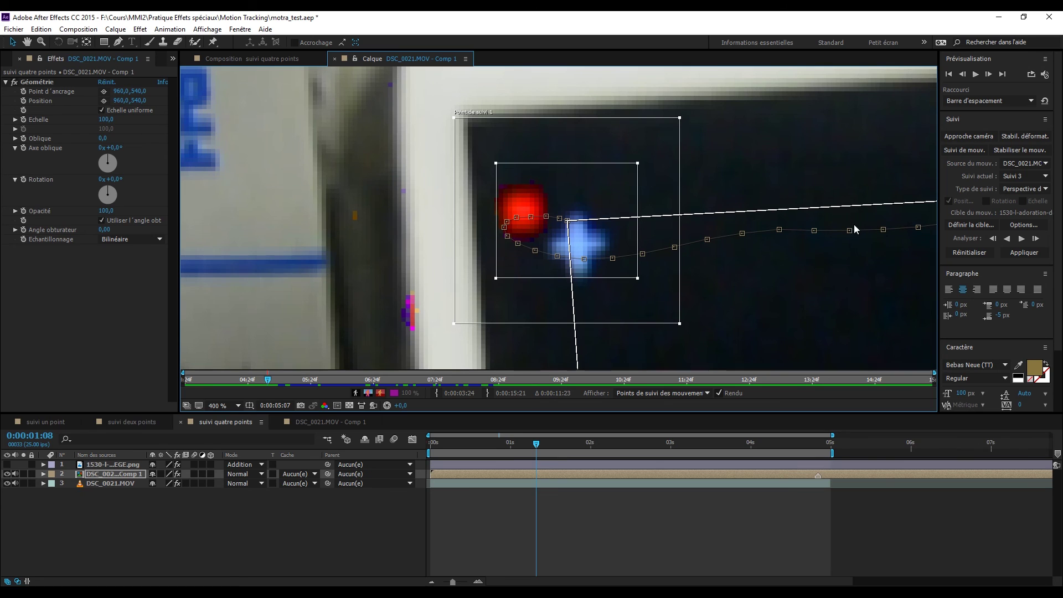
Analyse the track forward to 0:00:01:09 and nudge track point 1 slightly upward relative to its blue marker
click(1023, 238)
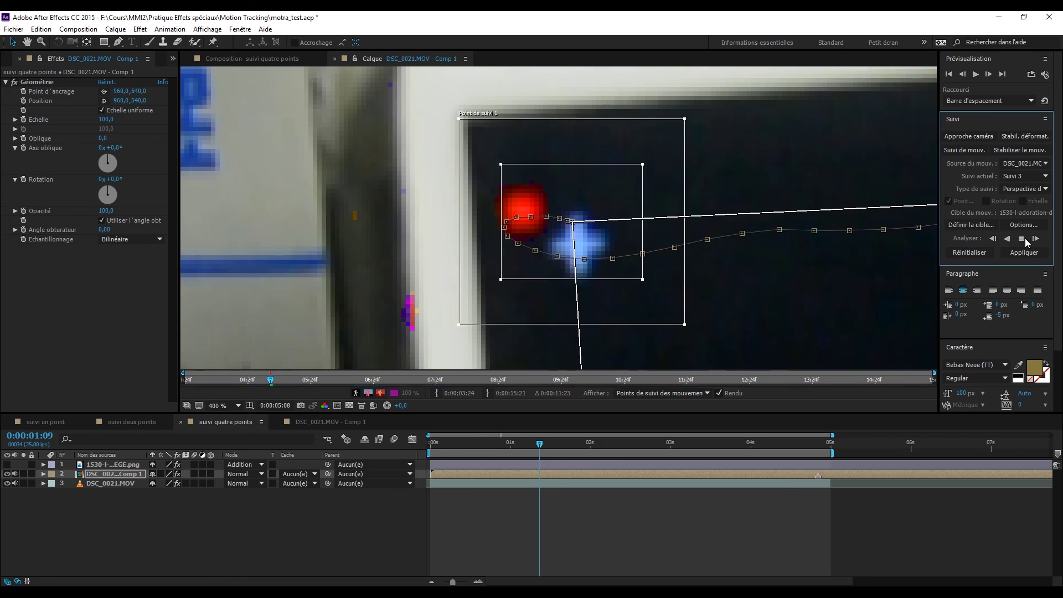
click(1025, 238)
drag(587, 237, 588, 229)
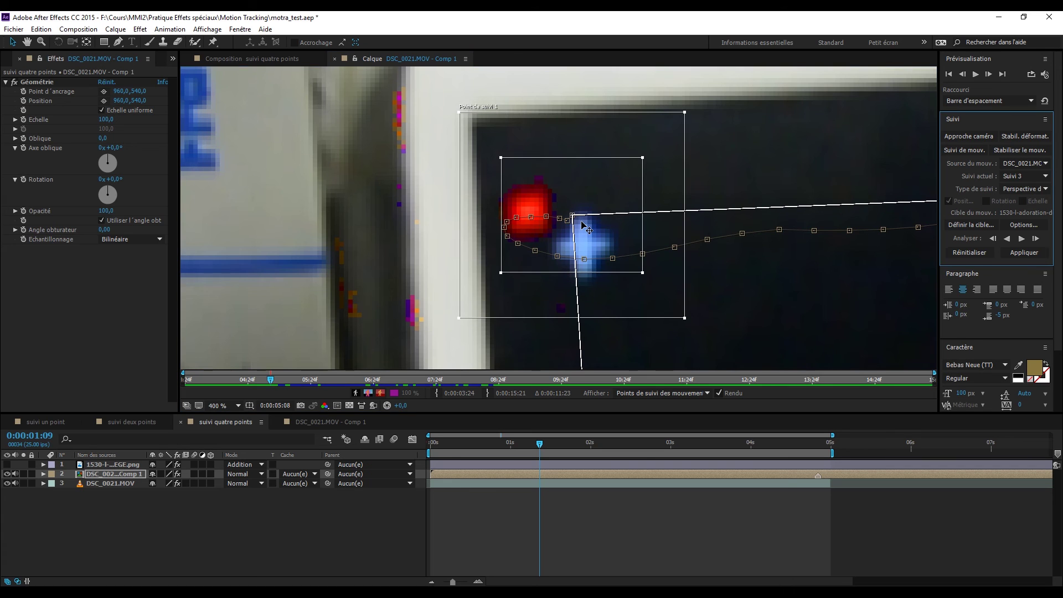
click(568, 220)
Analyse the four track points forward from 0:00:01:09 through the rest of the clip, pausing at 0:00:02:02 to check the points
click(1021, 238)
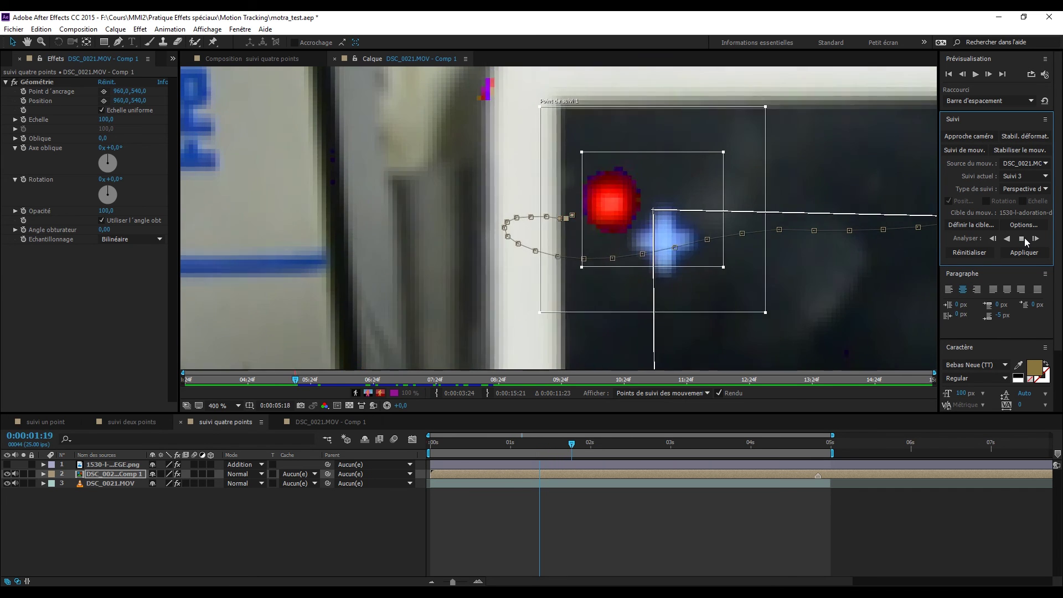
click(1022, 239)
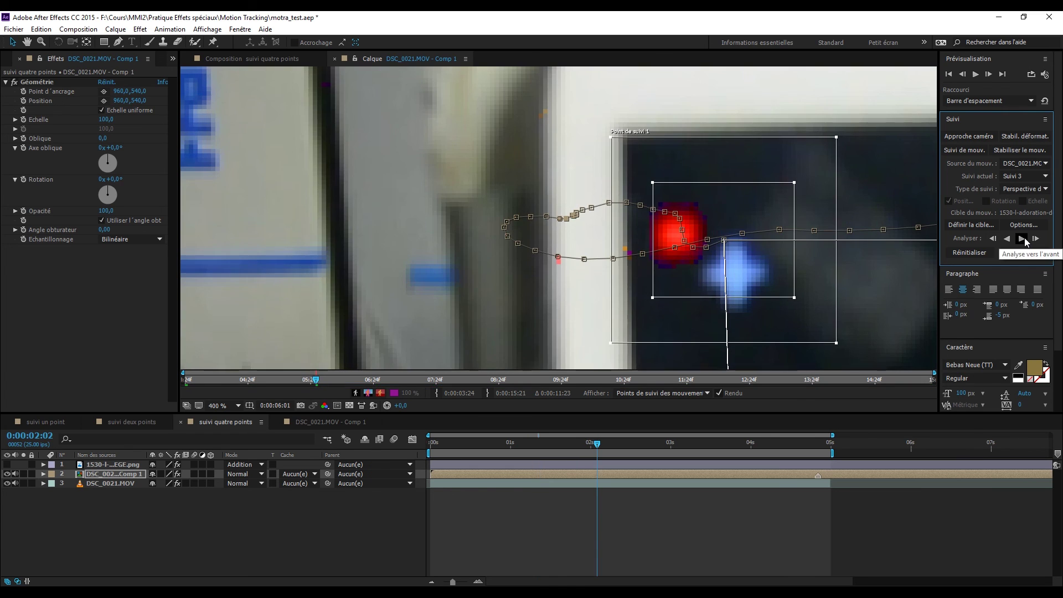
scroll(745, 243, down, 4)
scroll(617, 247, up, 4)
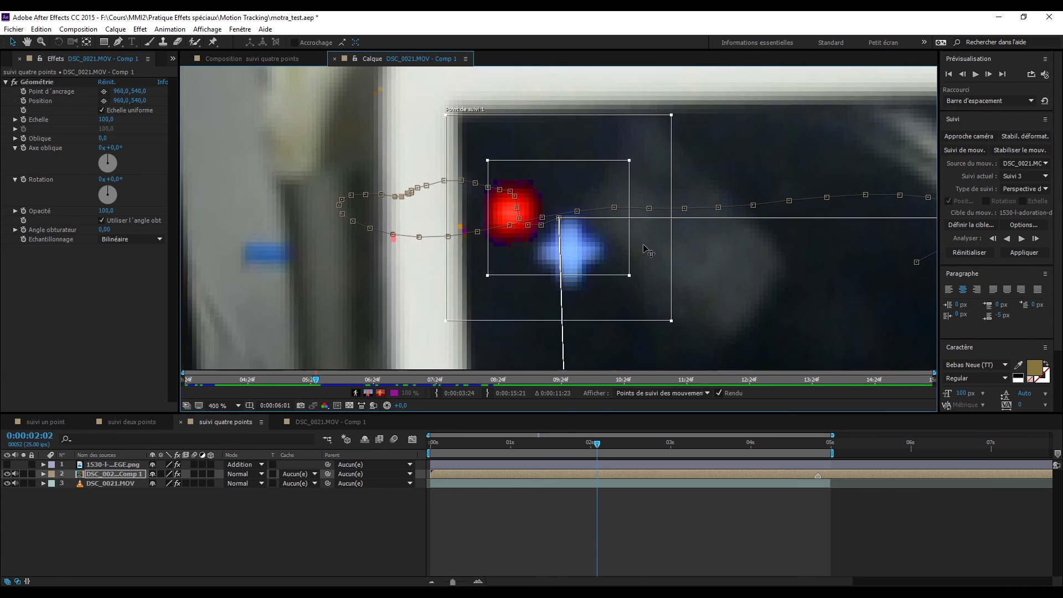
scroll(649, 251, down, 4)
drag(643, 251, 595, 470)
drag(614, 270, 500, 491)
key(v)
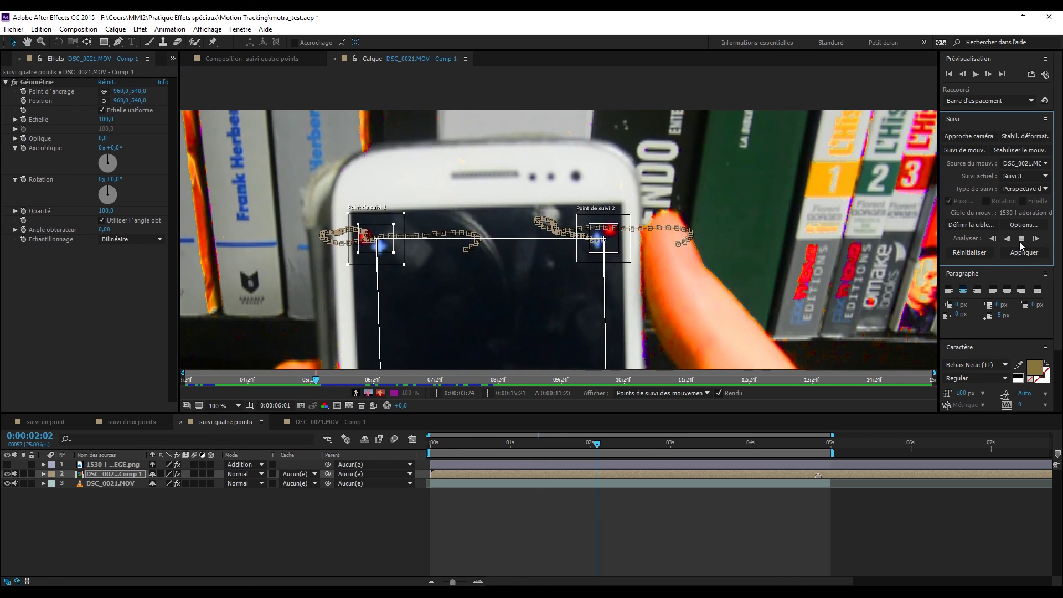
click(1021, 238)
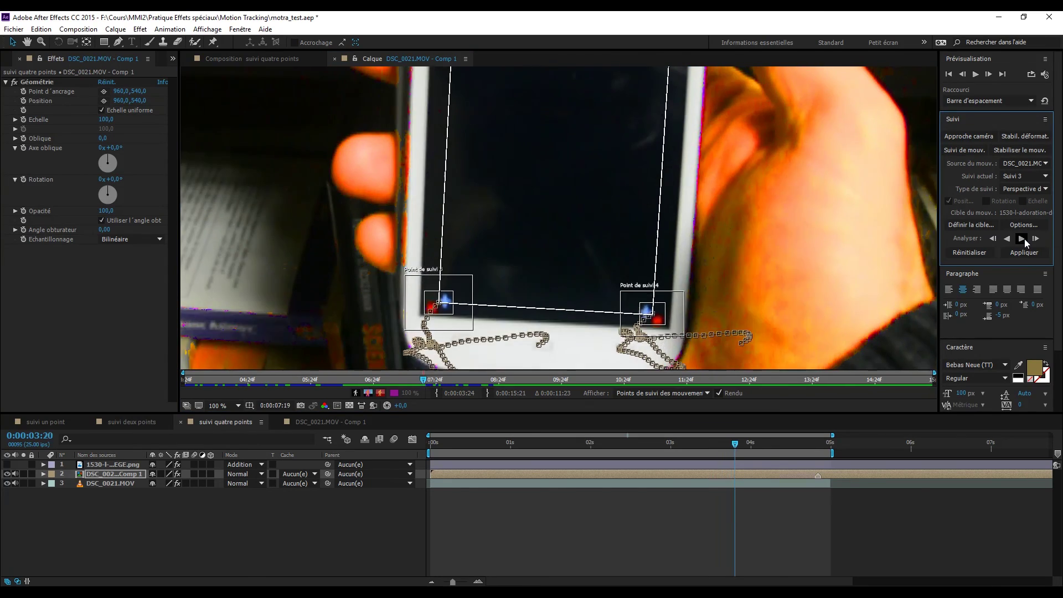
Return to the first frame and add the 1530-l-adoration-des-bergers-CORREGE.png image as a layer directly above DSC_0021.MOV - Comp 1
drag(827, 435, 432, 431)
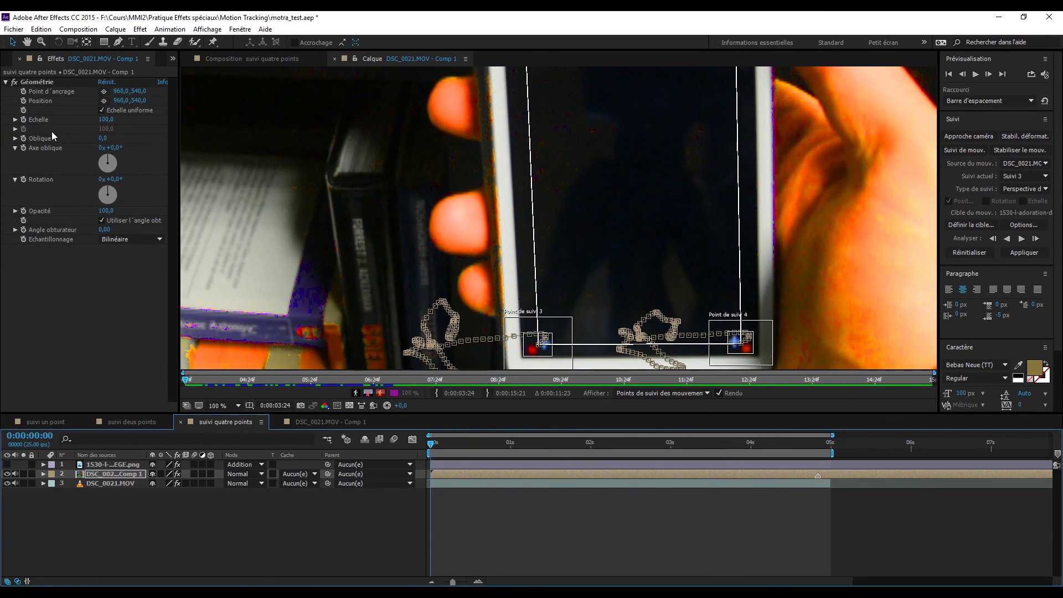
click(174, 59)
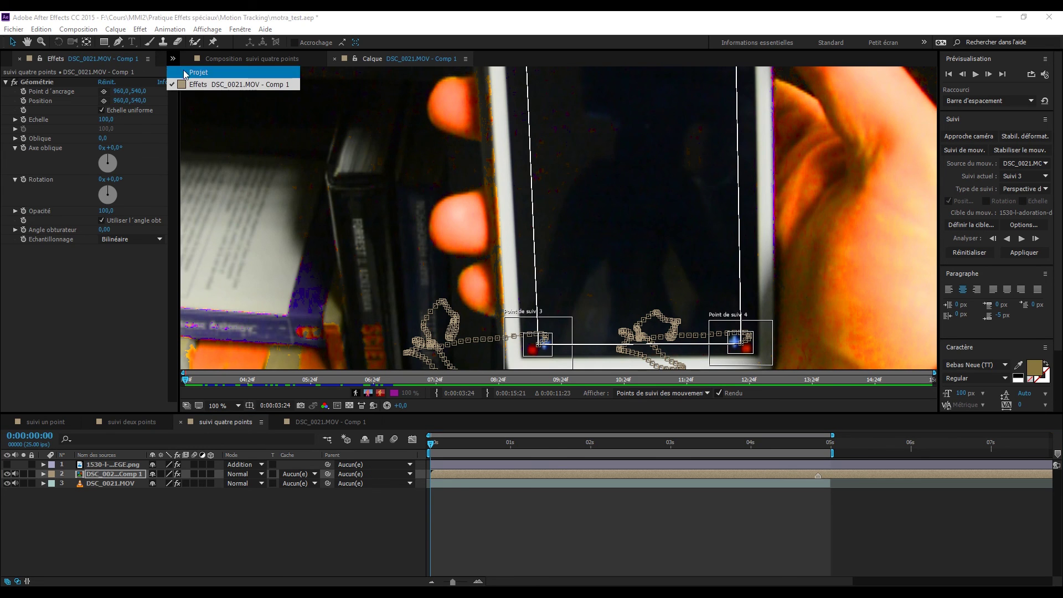
click(186, 71)
drag(31, 213, 114, 471)
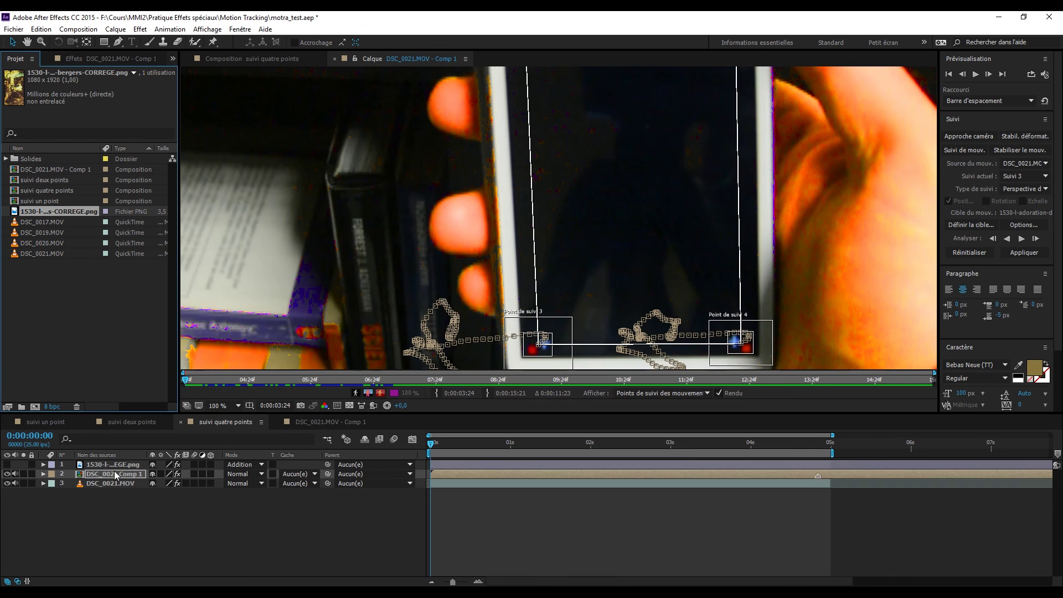
key(period)
key(period)
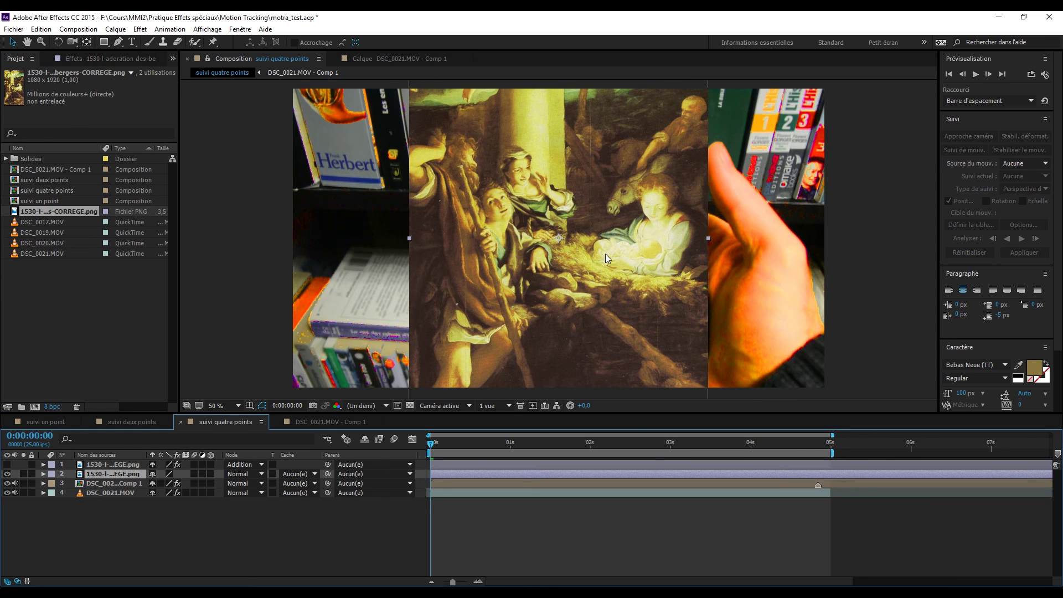
Choose DSC_0021.MOV - Comp 1 as the motion source and set Suivi 3's motion target to layer 2, 1530-l-adoration-des-bergers-CORREGE.png
click(114, 483)
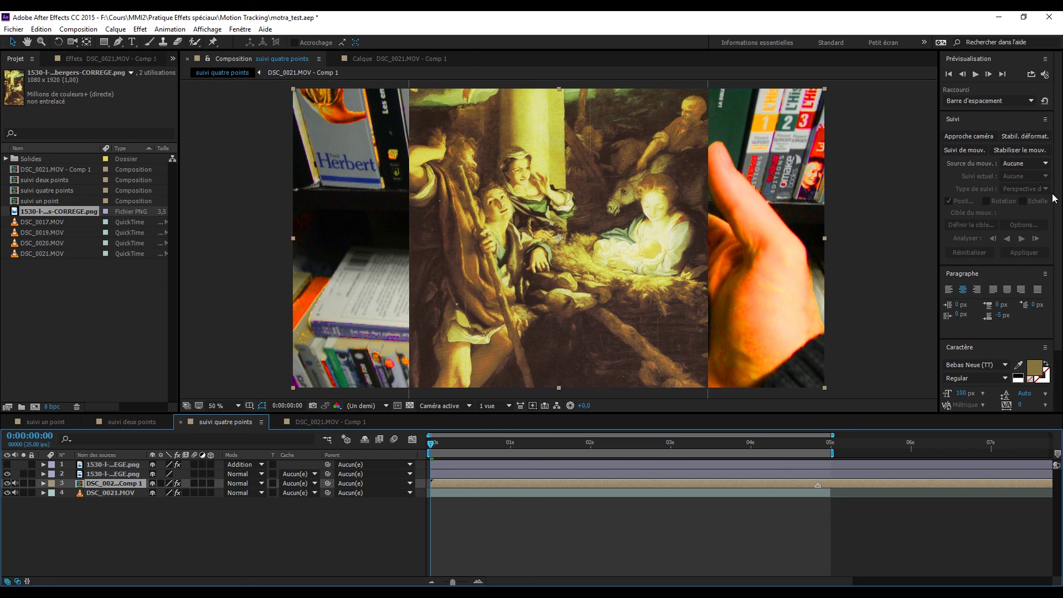
click(1036, 164)
click(979, 220)
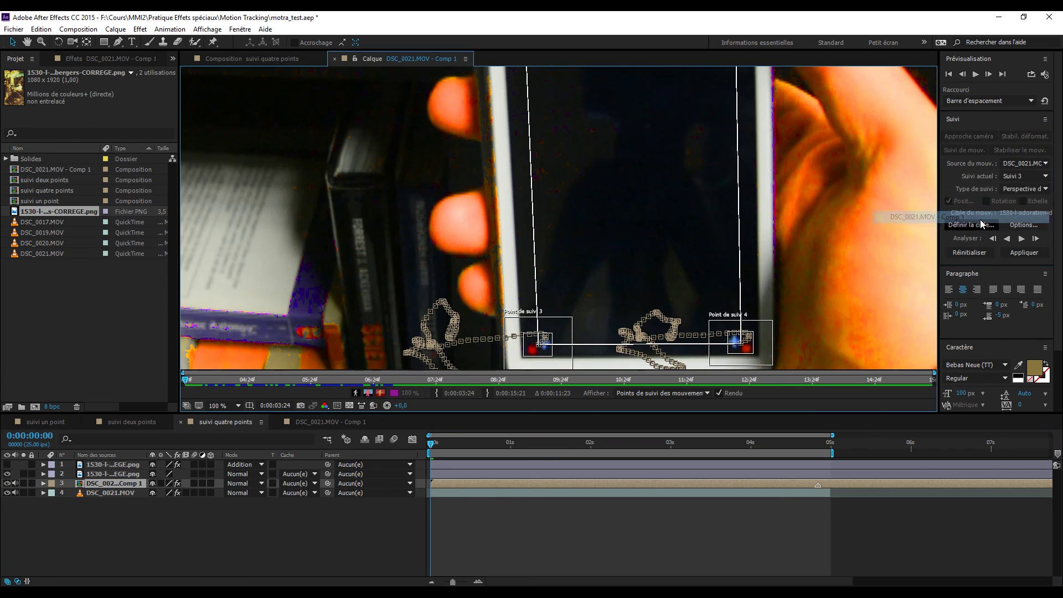
key(comma)
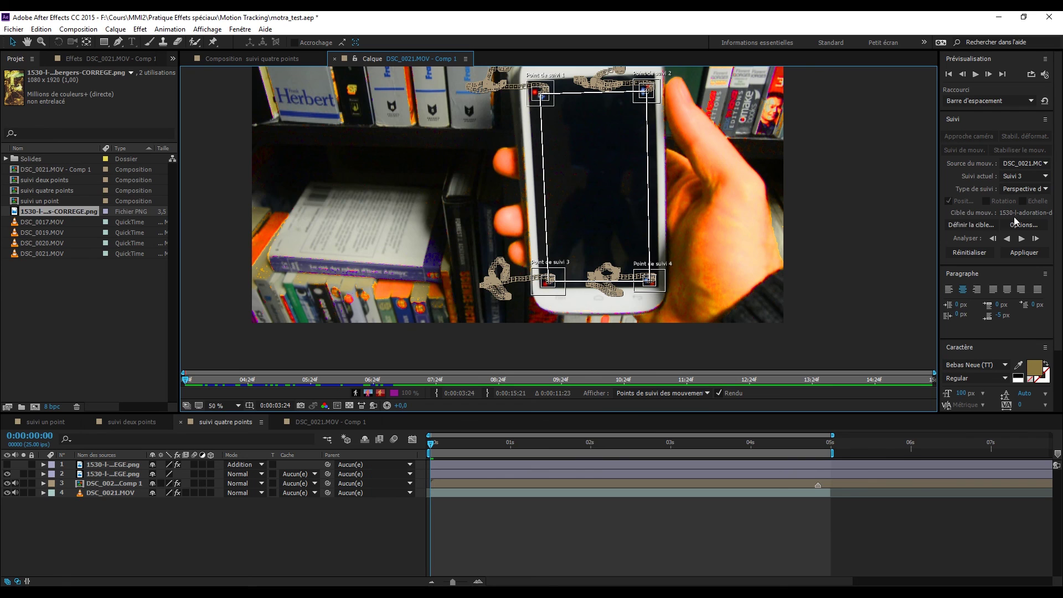
click(980, 223)
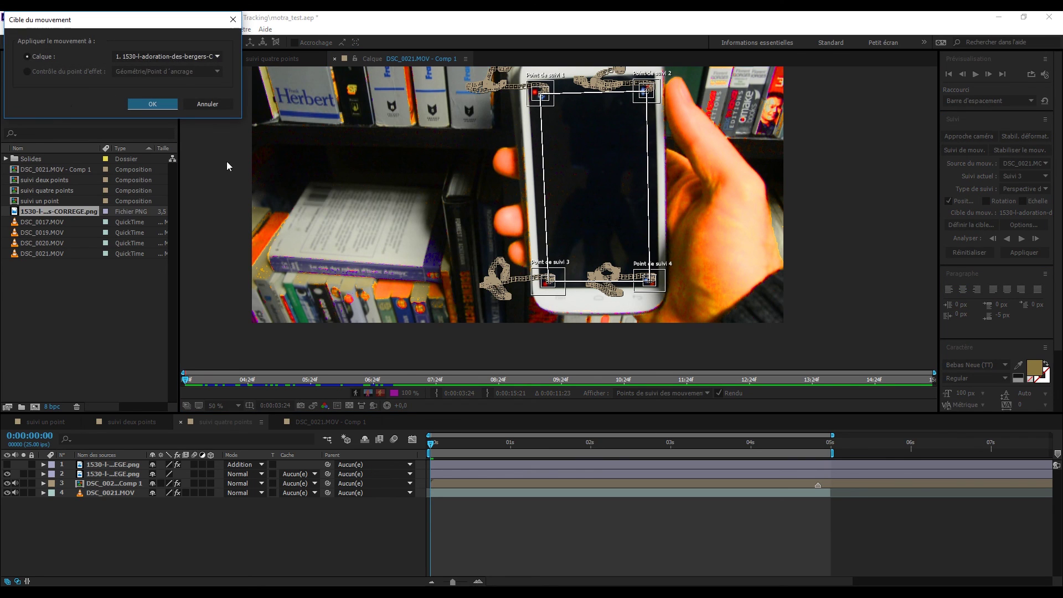
click(160, 58)
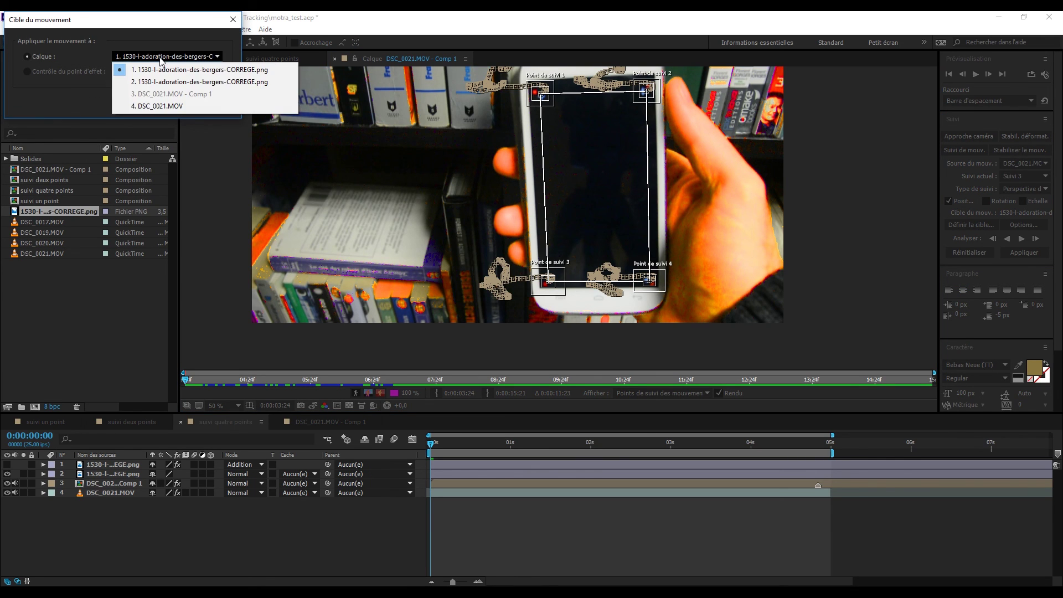
click(164, 87)
click(148, 98)
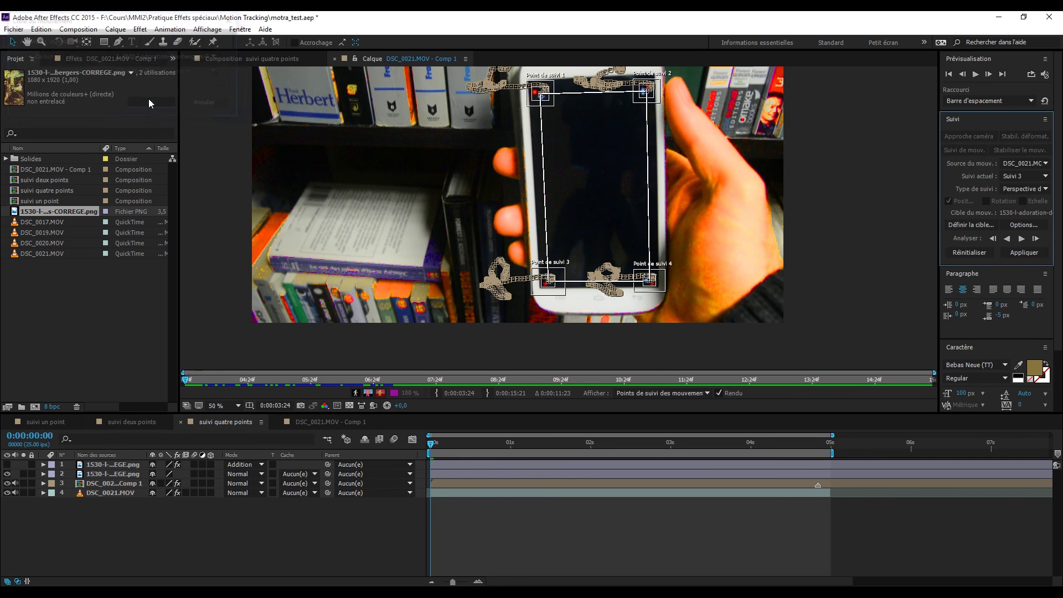
Apply the perspective track to the new painting layer and scrub to 0:00:03:22 to check its fit on the phone screen
click(1024, 253)
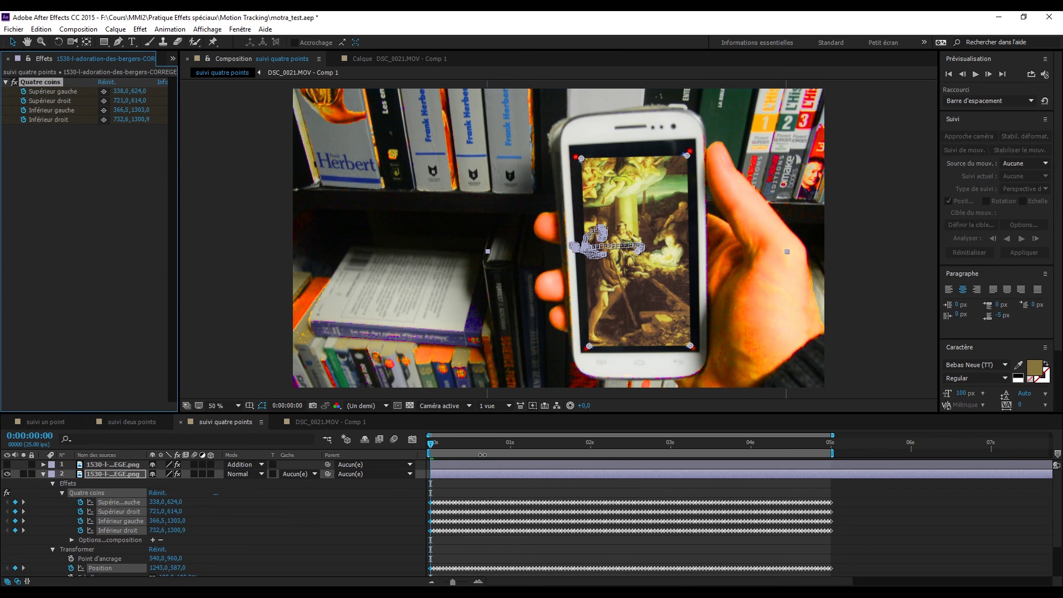
drag(443, 448, 628, 450)
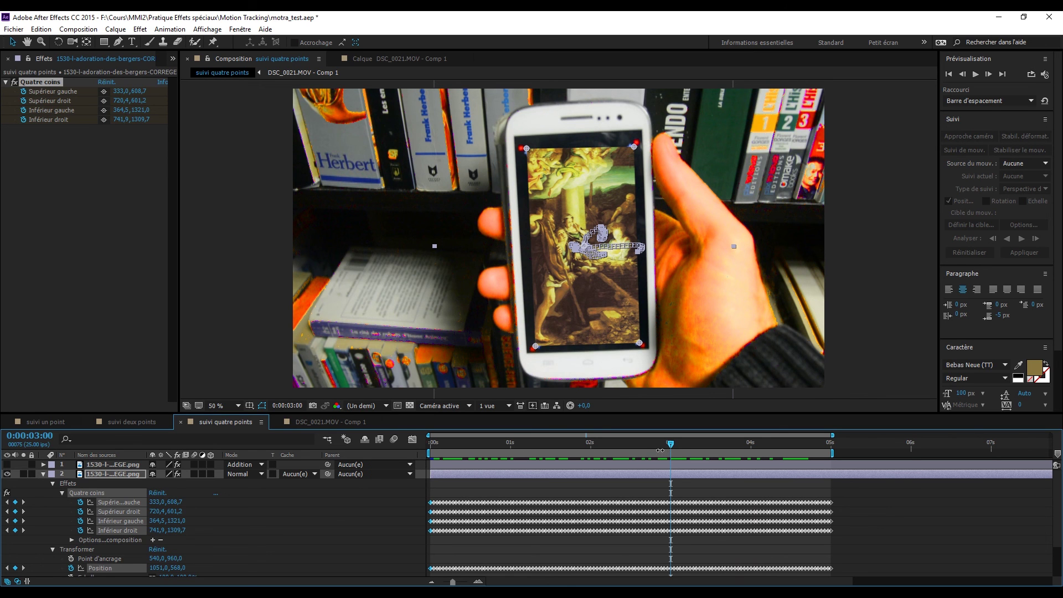
drag(682, 449, 741, 456)
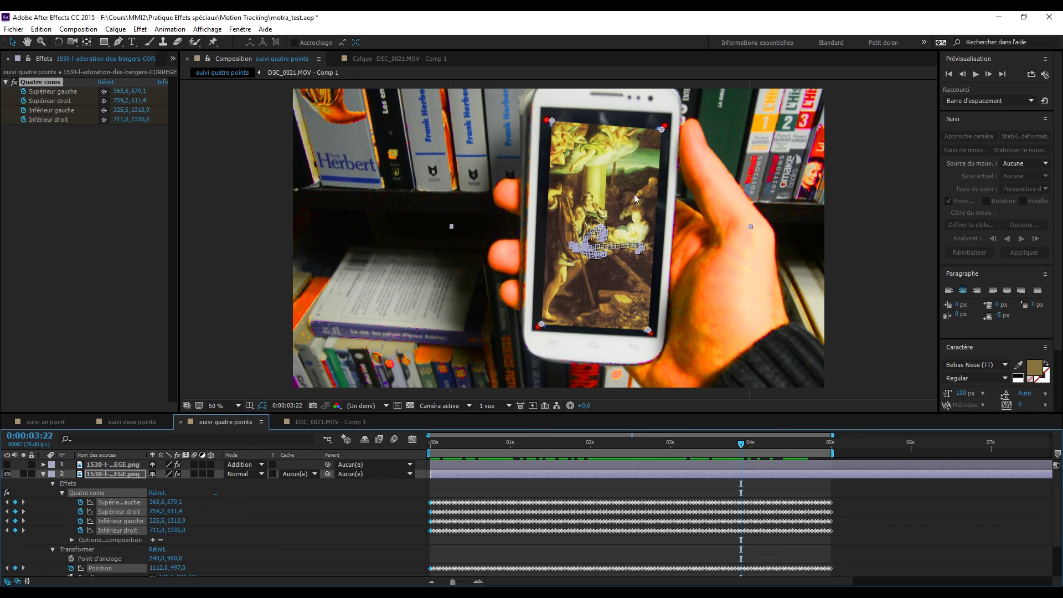
Collapse the tracked painting layer's properties and hide the DSC_0021.MOV - Comp 1 layer to reveal the original footage
click(44, 474)
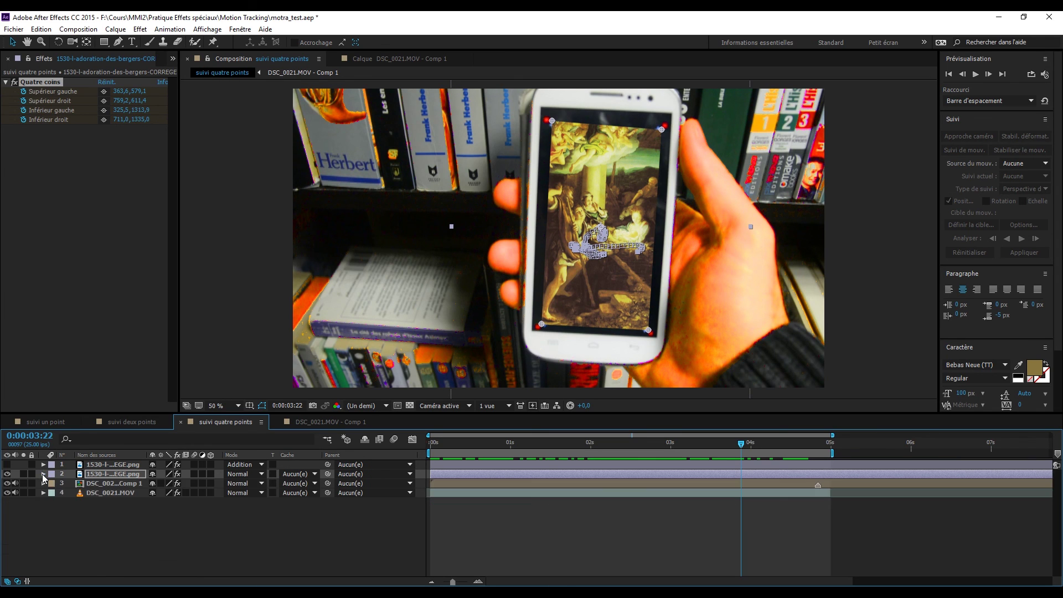
click(44, 474)
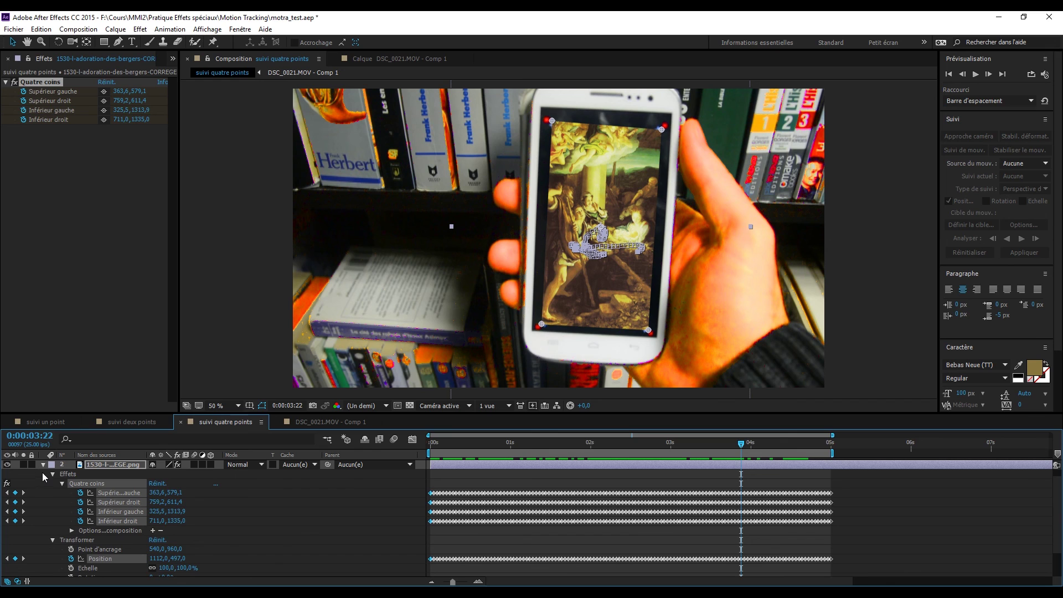
click(43, 467)
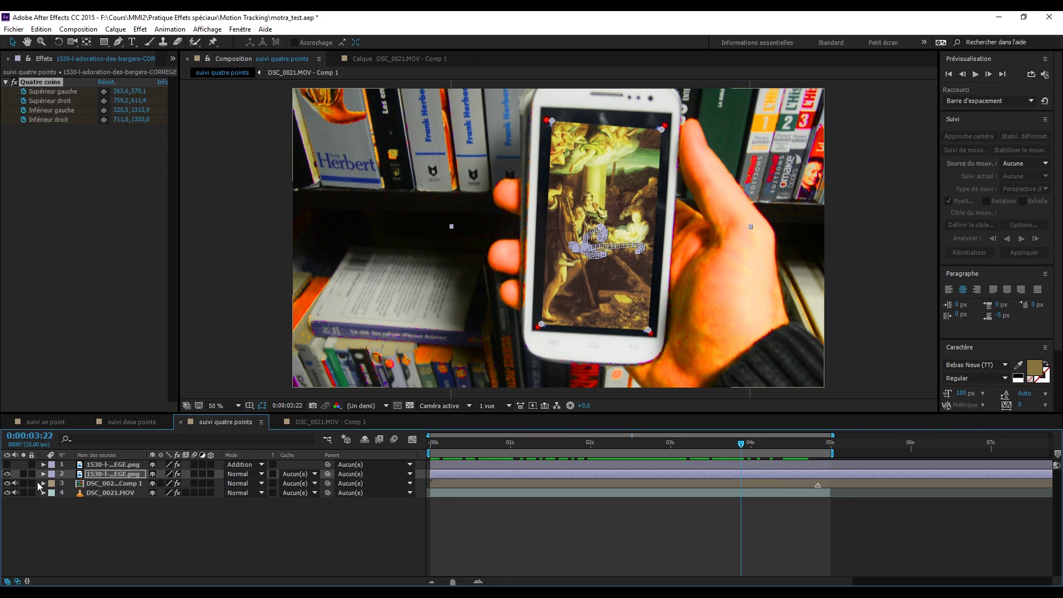
click(7, 483)
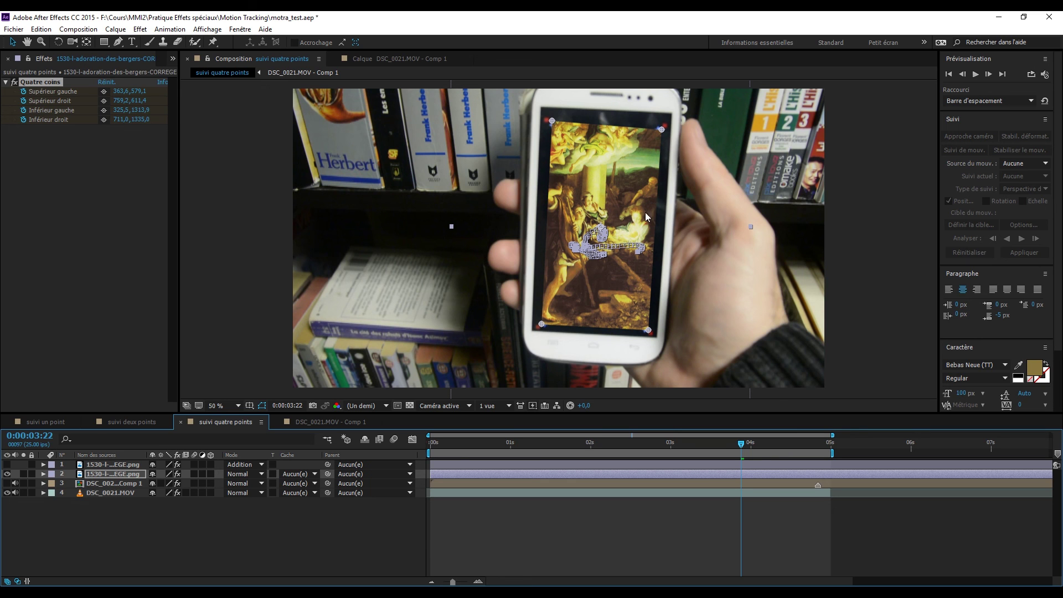
Examine up close how the painting's upper and lower corners line up with the markers on the phone screen
scroll(645, 261, up, 4)
scroll(650, 234, down, 2)
drag(640, 184, 605, 384)
key(v)
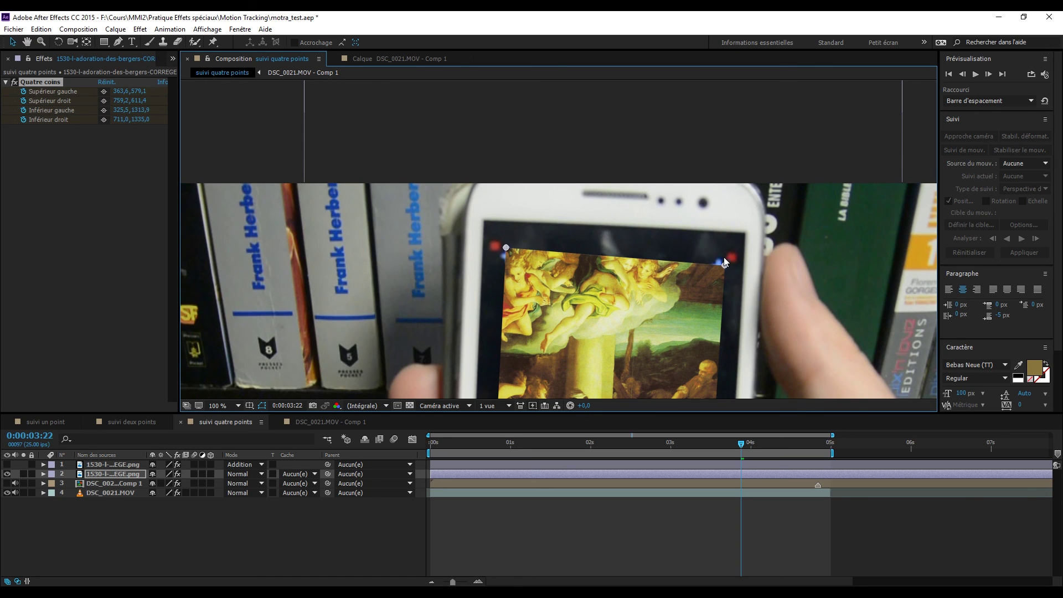
scroll(686, 286, down, 2)
drag(686, 287, 646, 107)
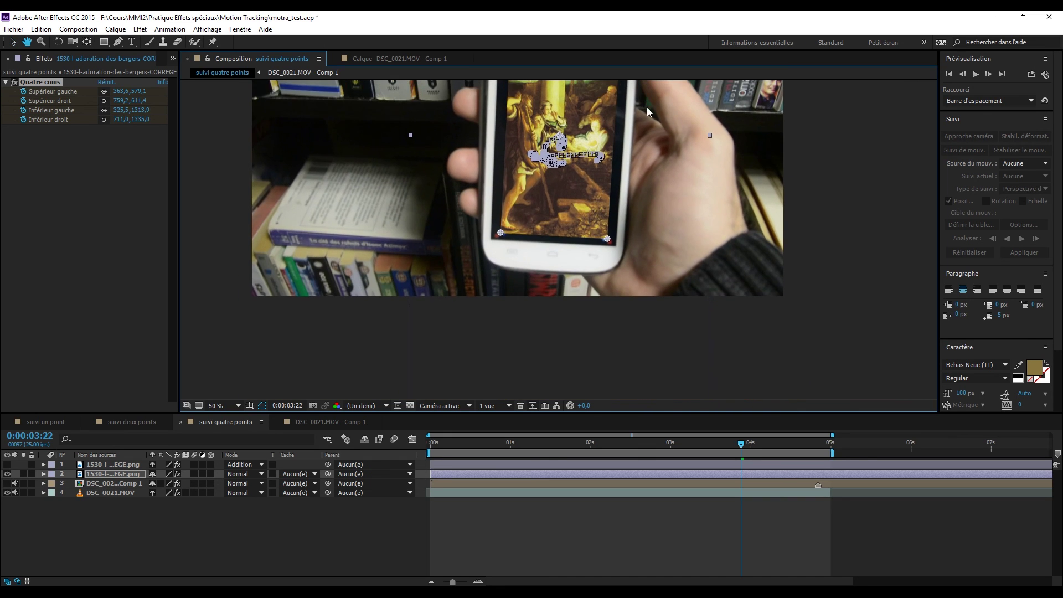
scroll(542, 223, up, 2)
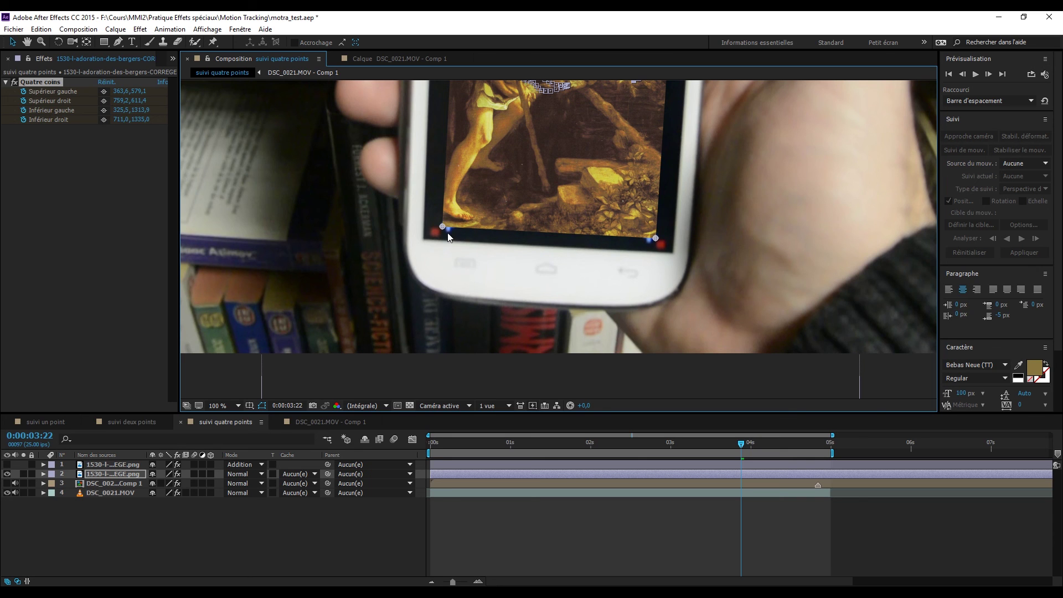
drag(718, 133, 617, 290)
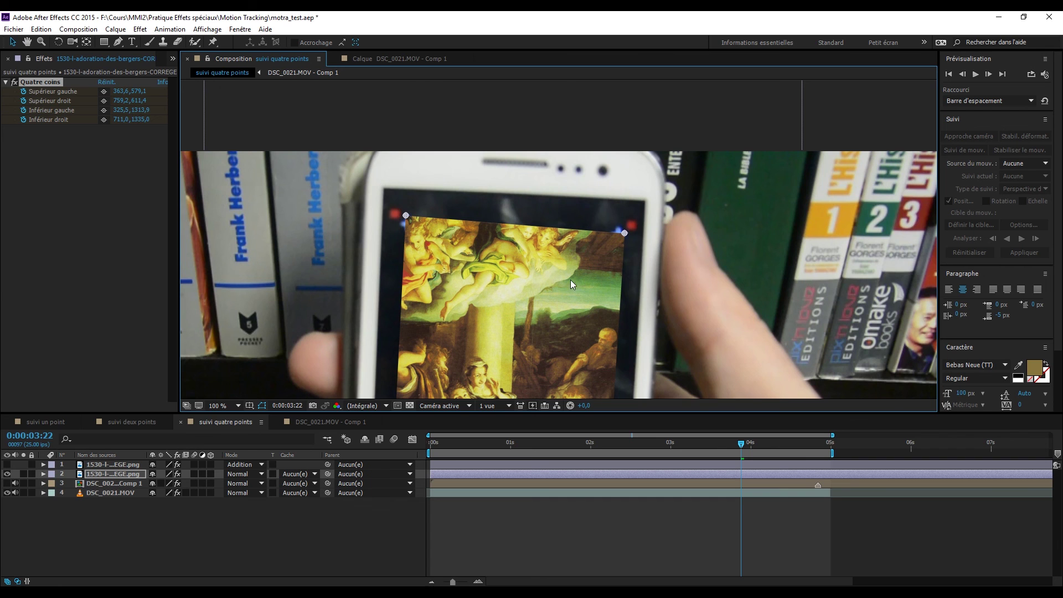
scroll(580, 284, down, 1)
Go to 0:00:02:23 and set the blending mode of painting layer 2 to Addition
drag(744, 447, 664, 446)
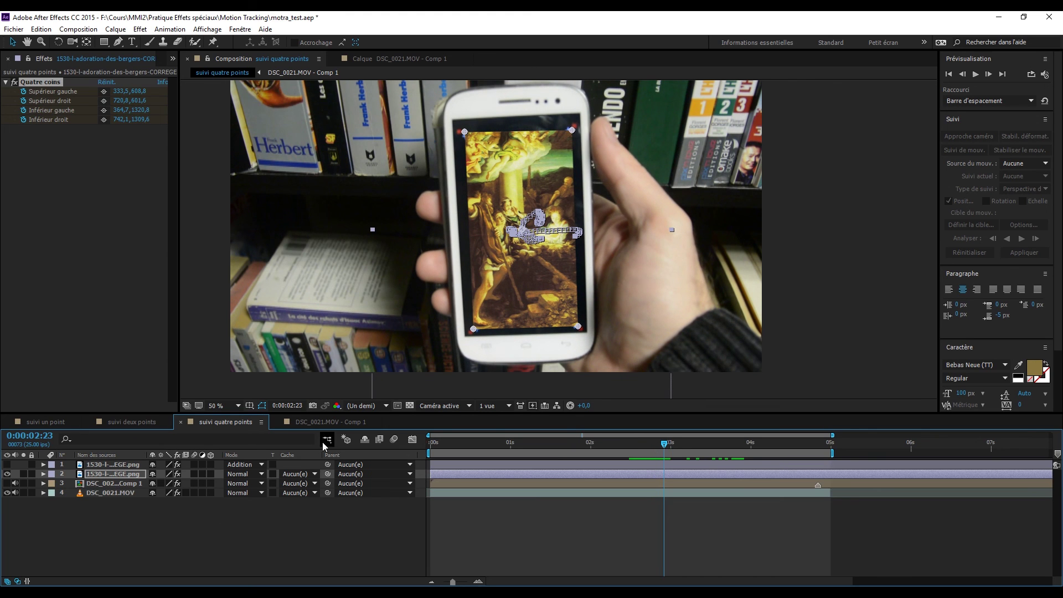
click(249, 475)
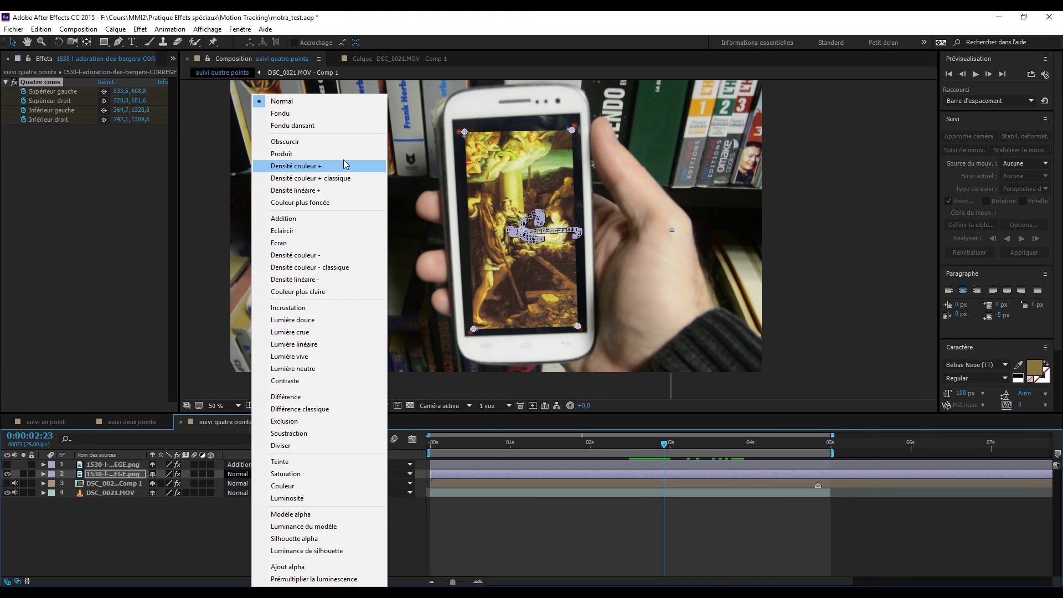
click(319, 219)
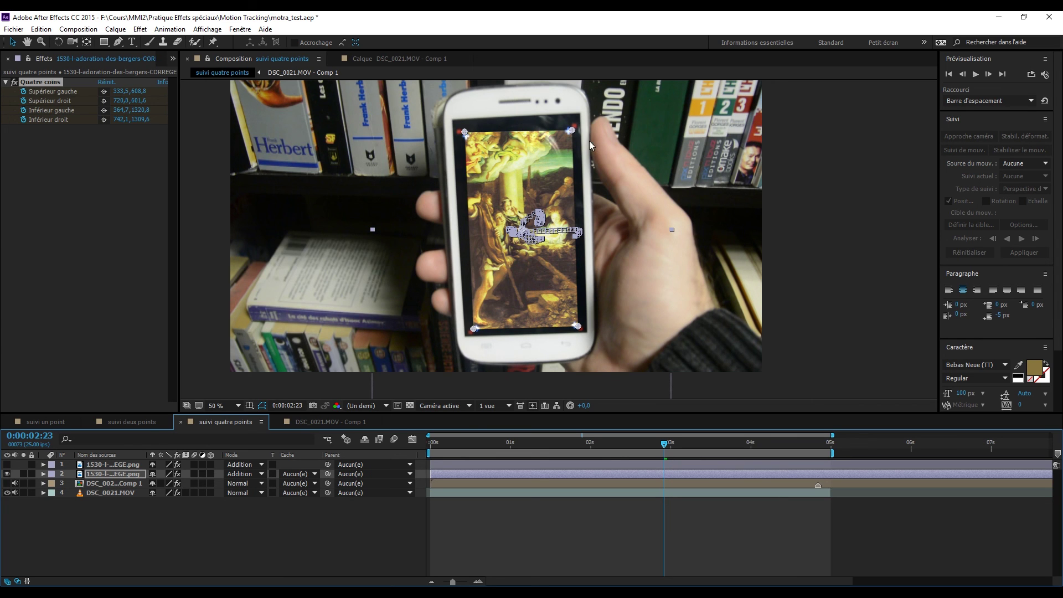
Scrub to 0:00:01:22, deselect the painting layer and preview the composition to check the blended painting on the phone screen
drag(664, 444, 581, 447)
click(389, 509)
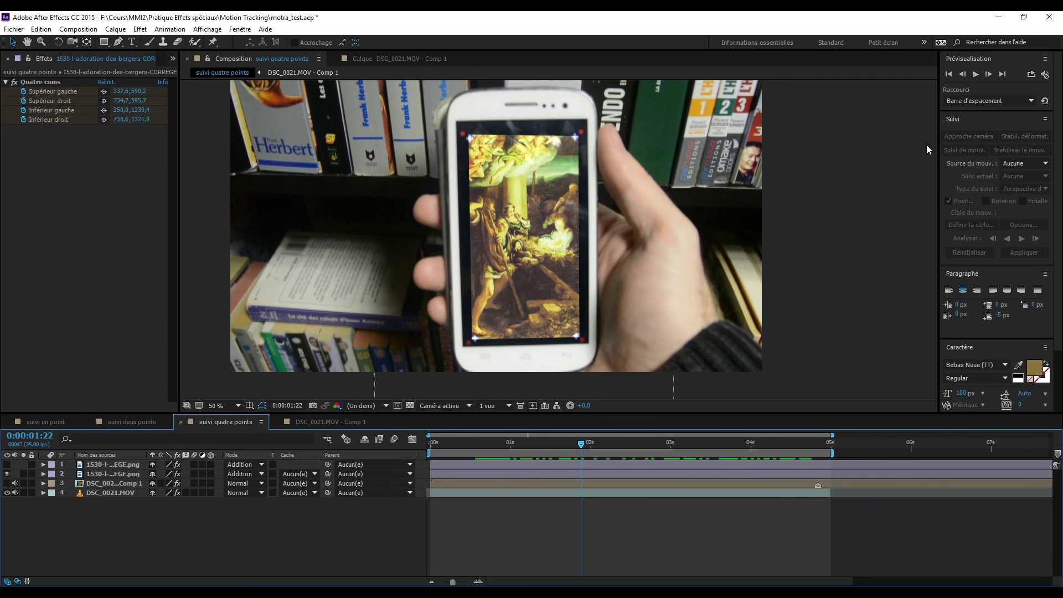
click(973, 77)
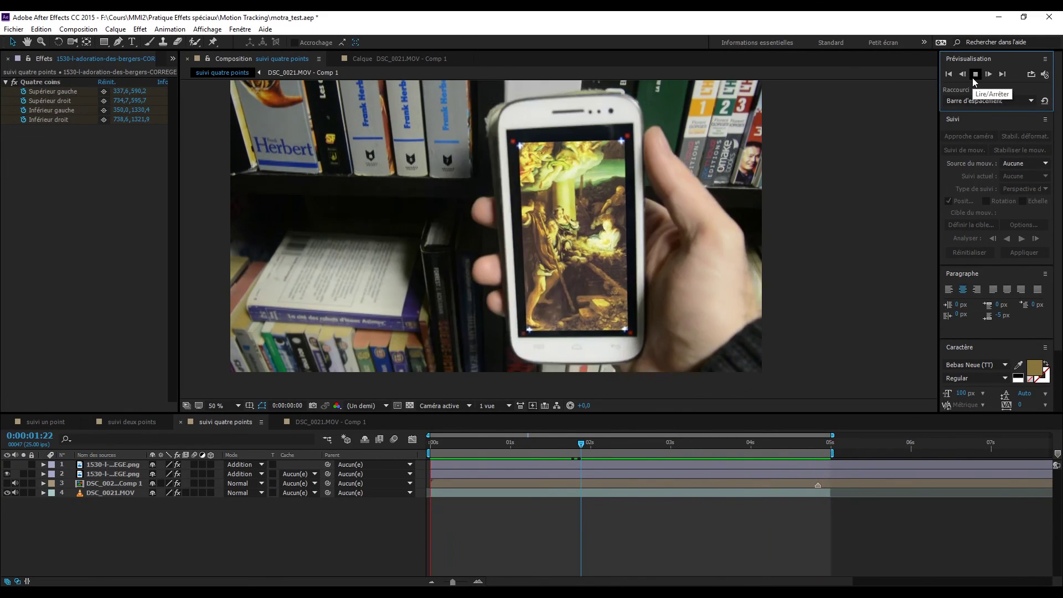
click(973, 75)
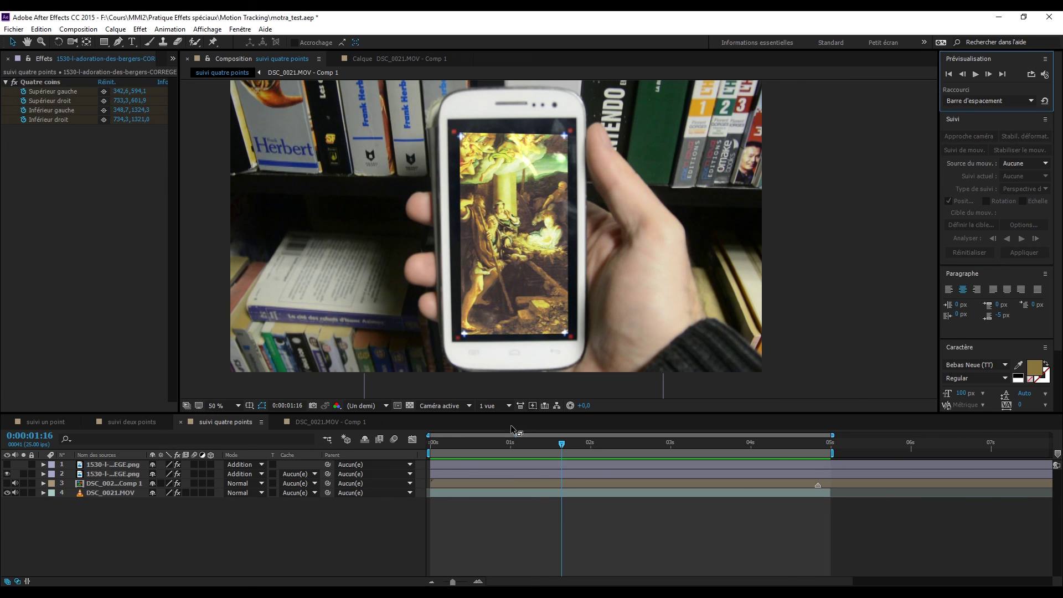
click(918, 597)
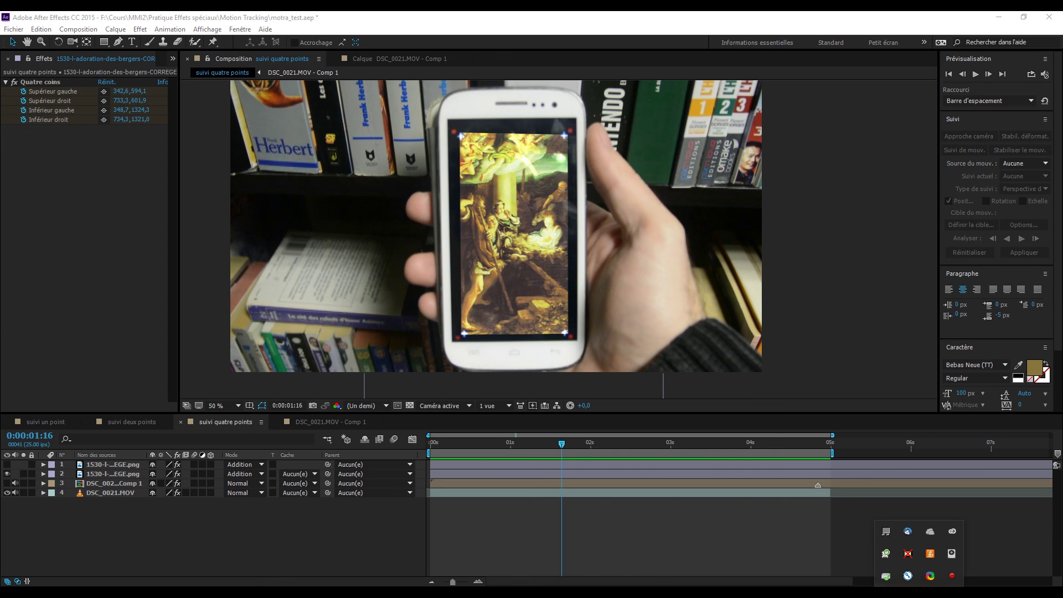